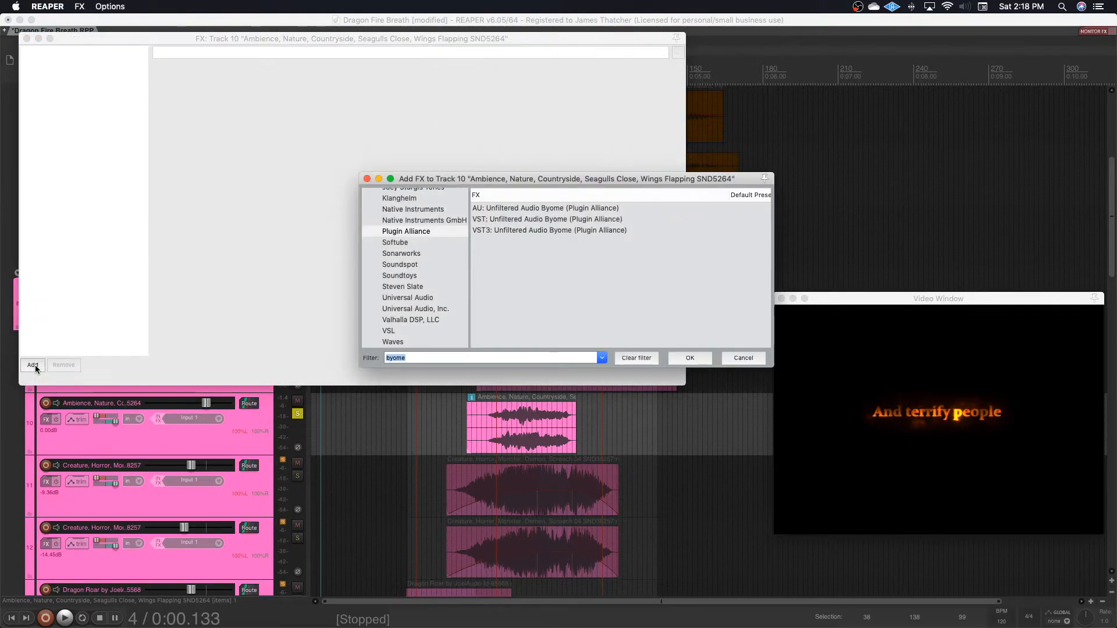
Add the Waves VST3 SoundShifter Pitch Stereo plugin to the seagull ambience track and transpose it by -12 semitones.
left_click(401, 342)
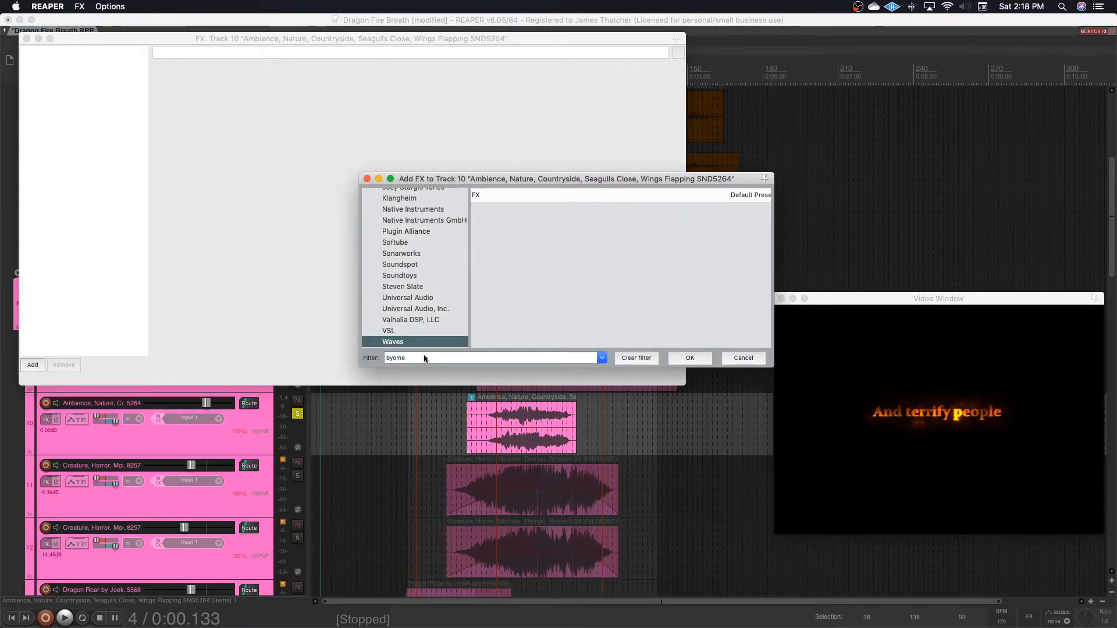
type("sound")
left_click(547, 330)
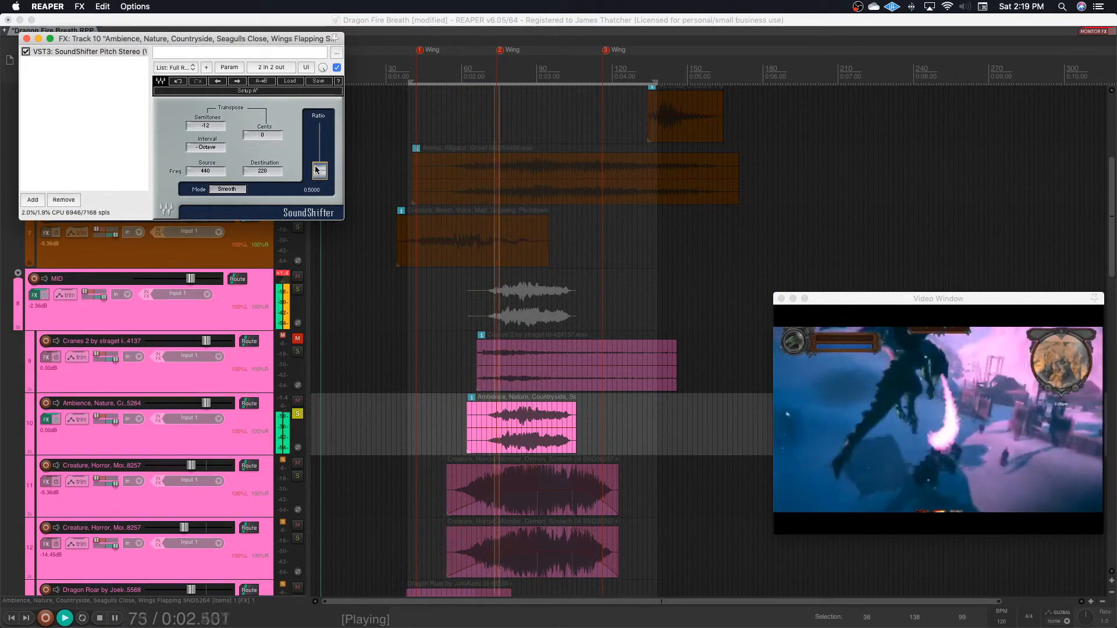
key("space")
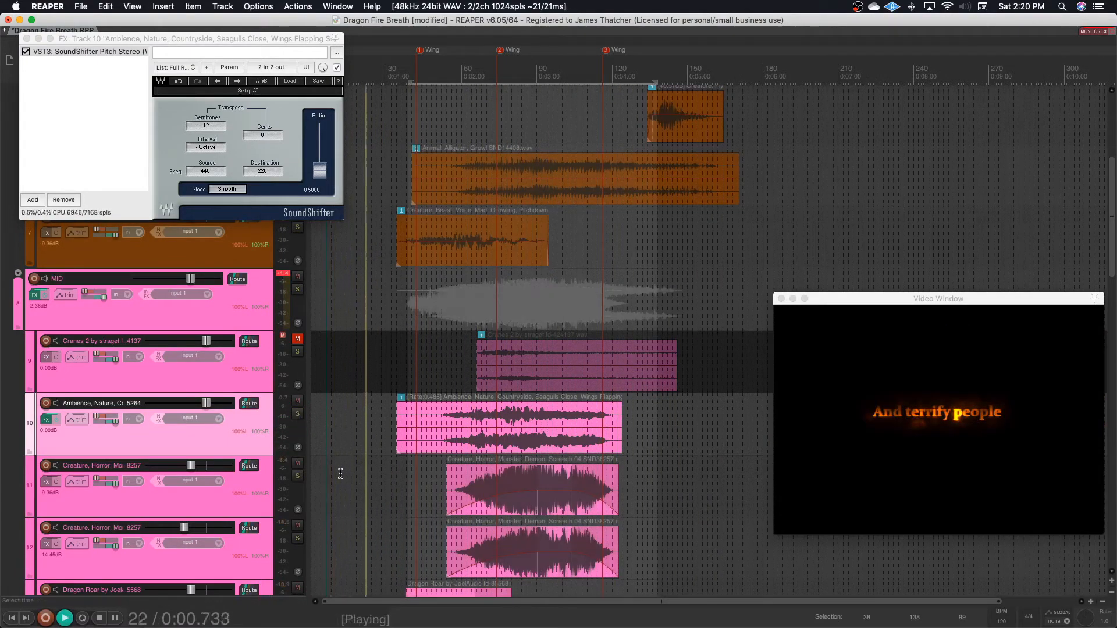
Lower the seagull ambience track's volume to -17.9 dB while auditioning it in the full mix.
left_click_drag(208, 404, 173, 407)
key("space")
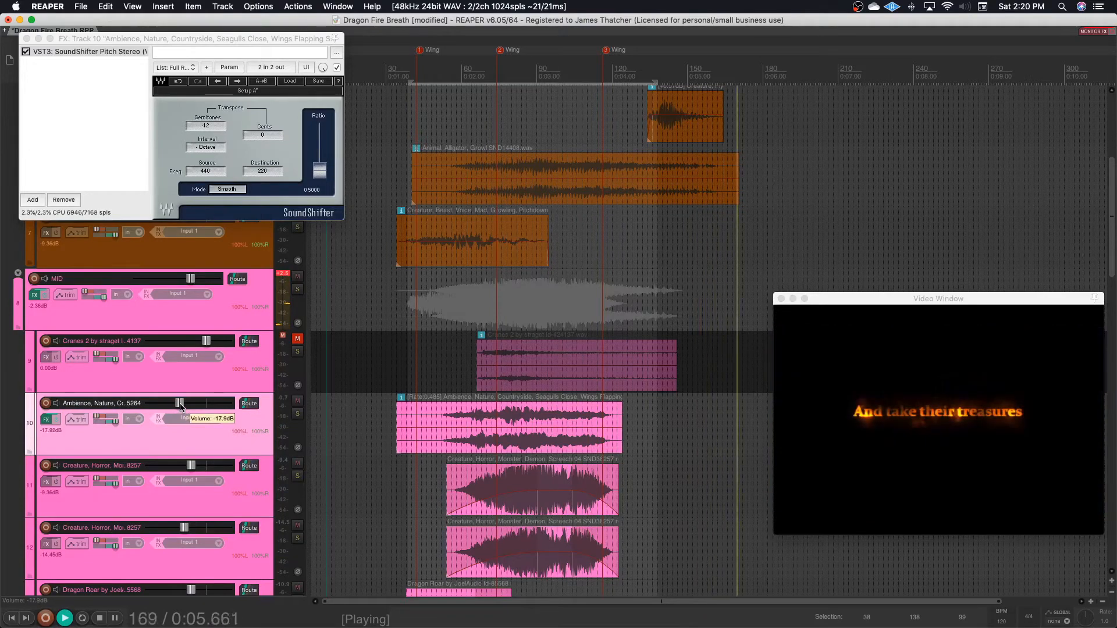
left_click_drag(173, 404, 180, 407)
key("space")
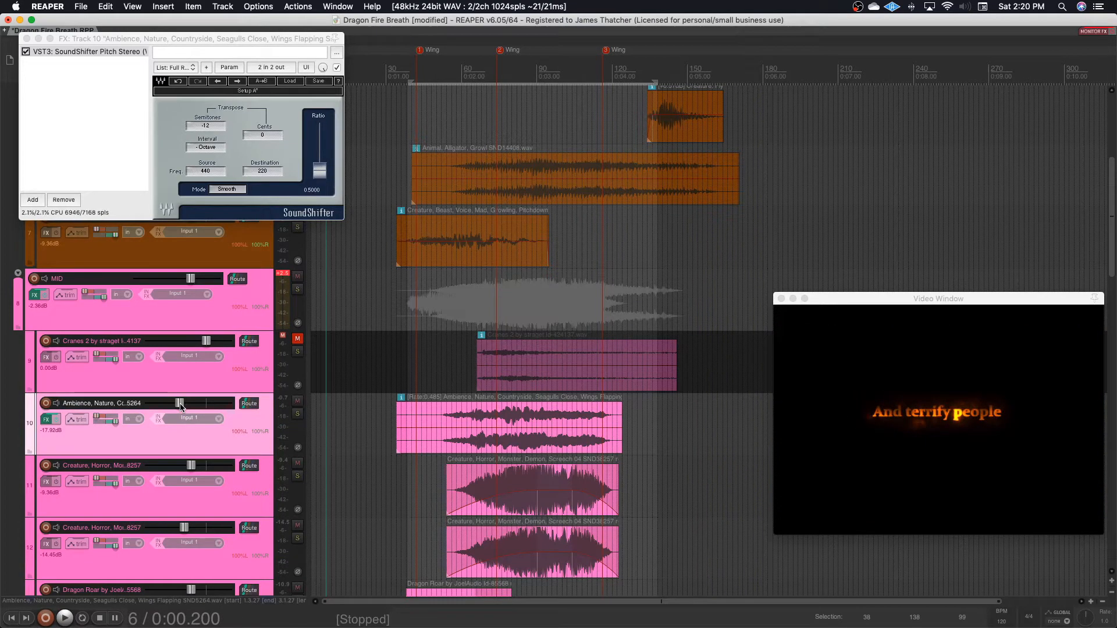
key("space")
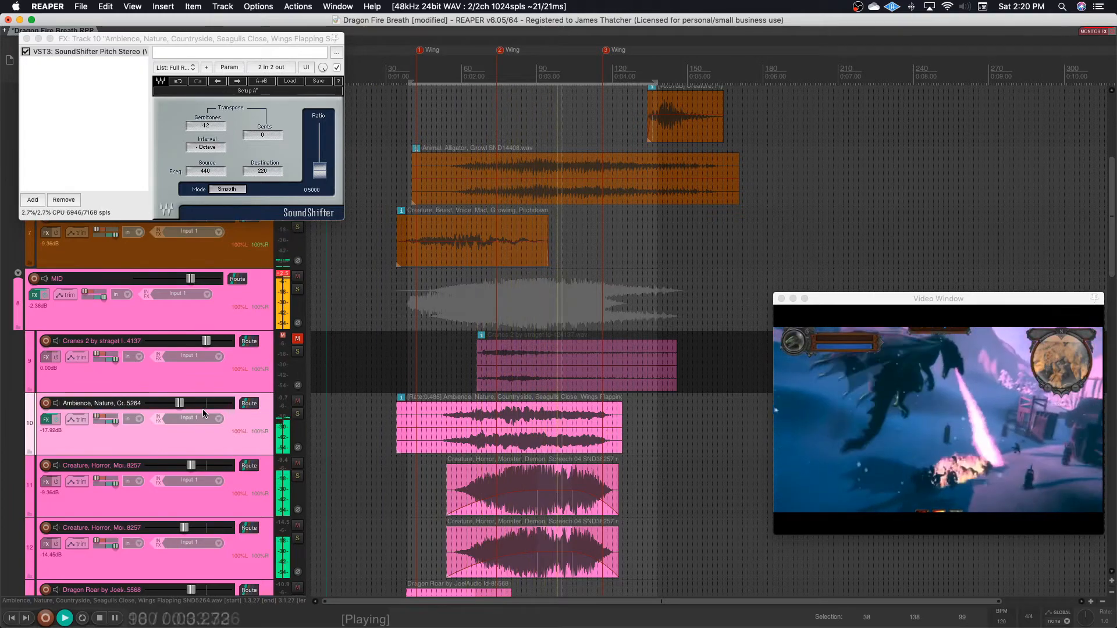
key("space")
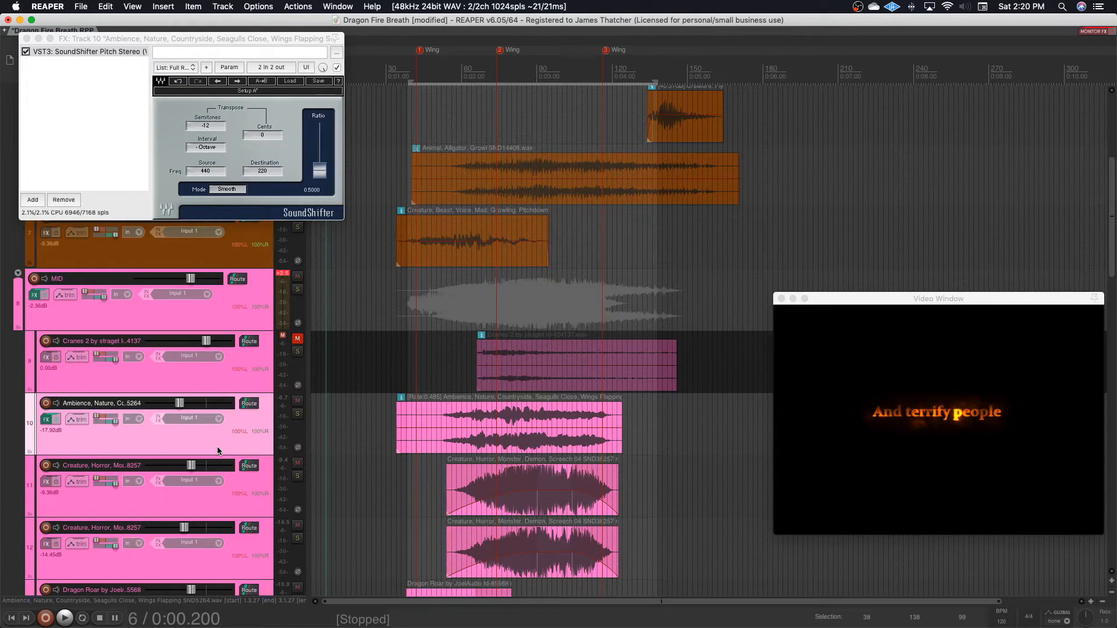
Delete the seagull ambience track from the MID group.
key("Delete")
key("Return")
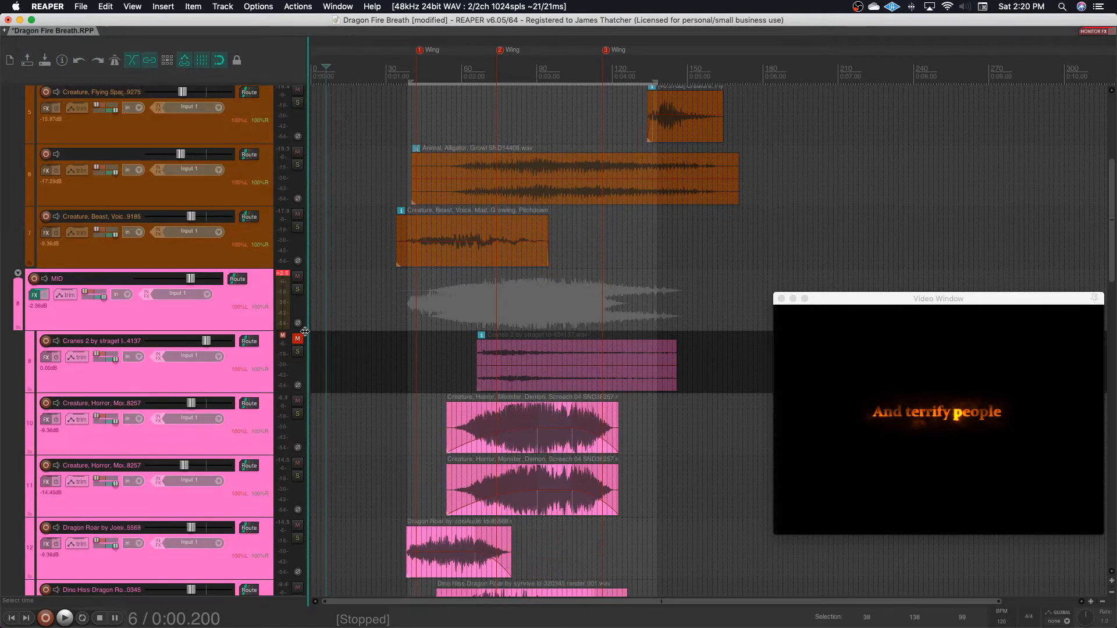
Unmute and solo the Cranes 2 track and audition it against the video.
left_click(298, 338)
left_click(298, 352)
key("space")
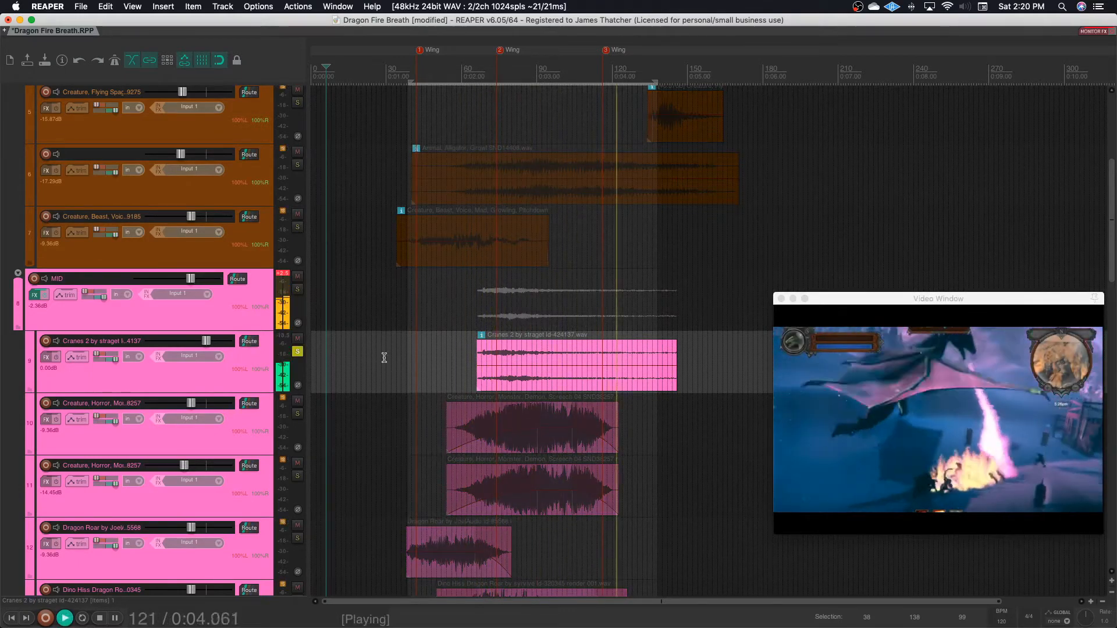
key("space")
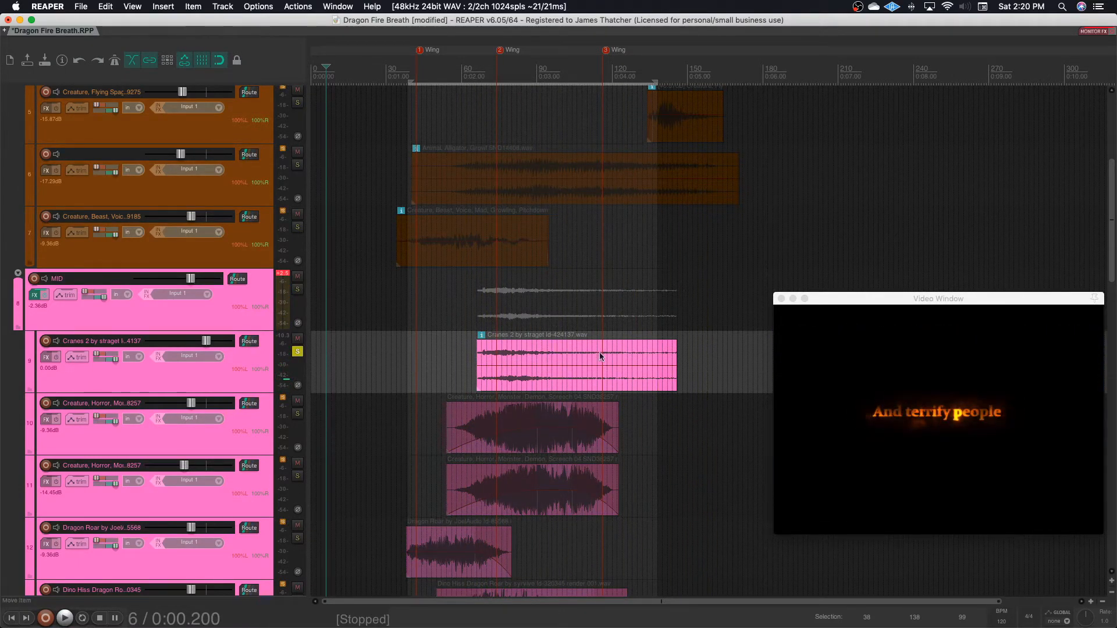
Align the Cranes 2 clip's start with the creature screech clips, fade it, and shorten its end to just before the third Wing marker.
left_click_drag(675, 350, 551, 357)
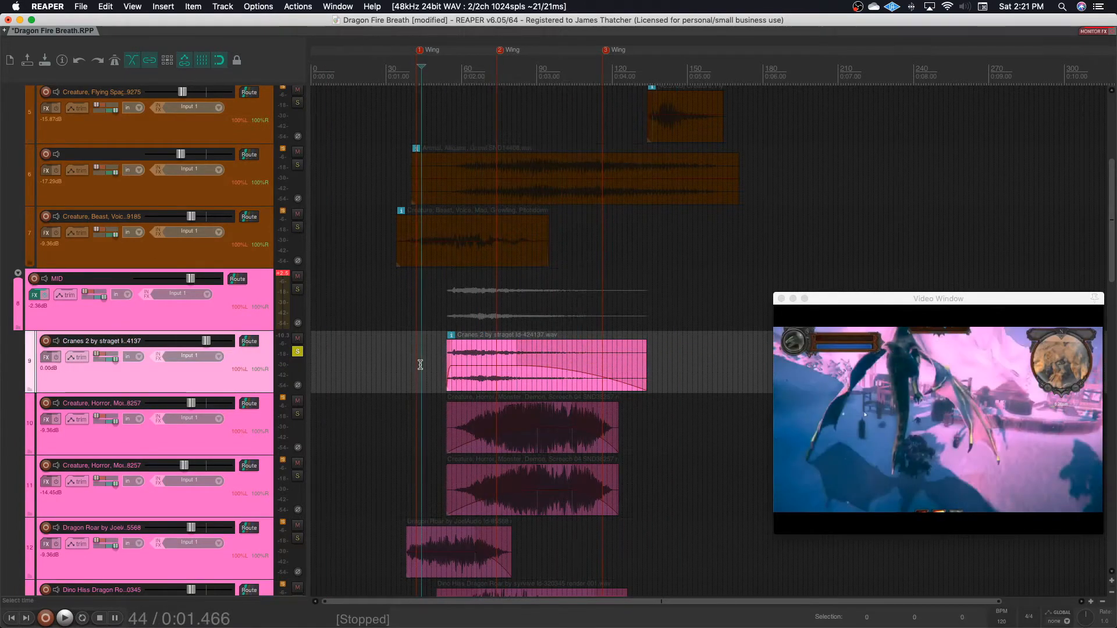
key("space")
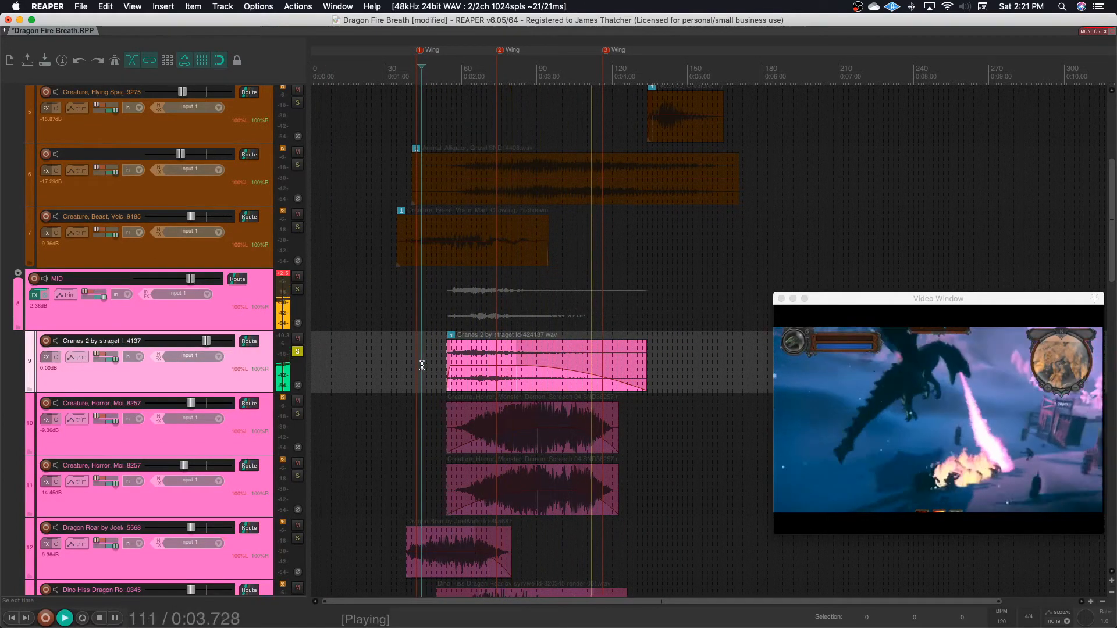
key("space")
left_click_drag(645, 365, 594, 366)
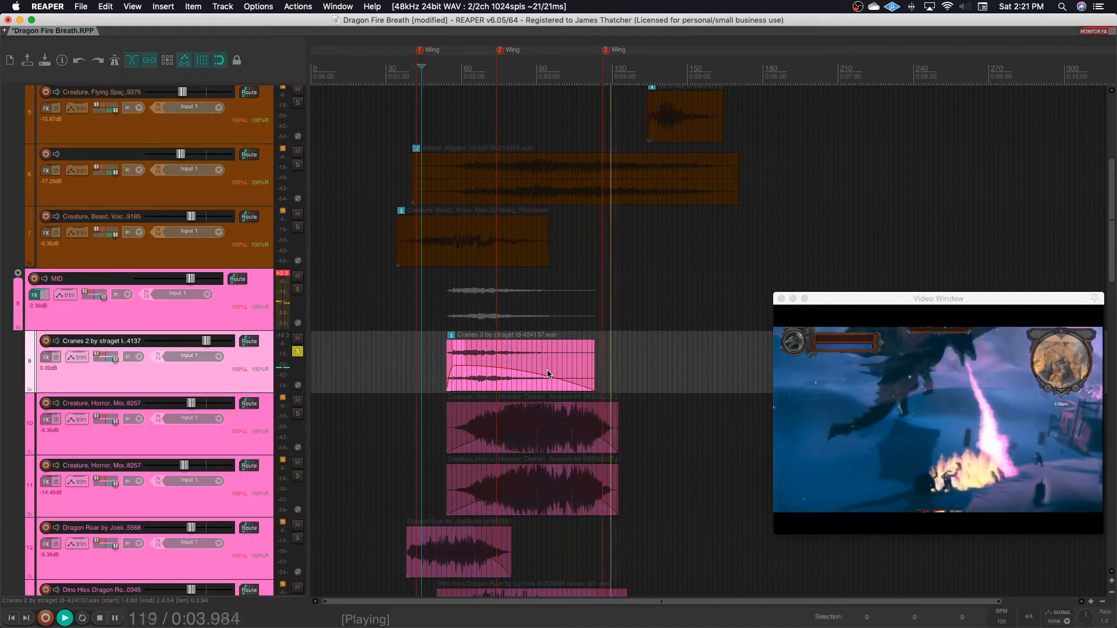
key("space")
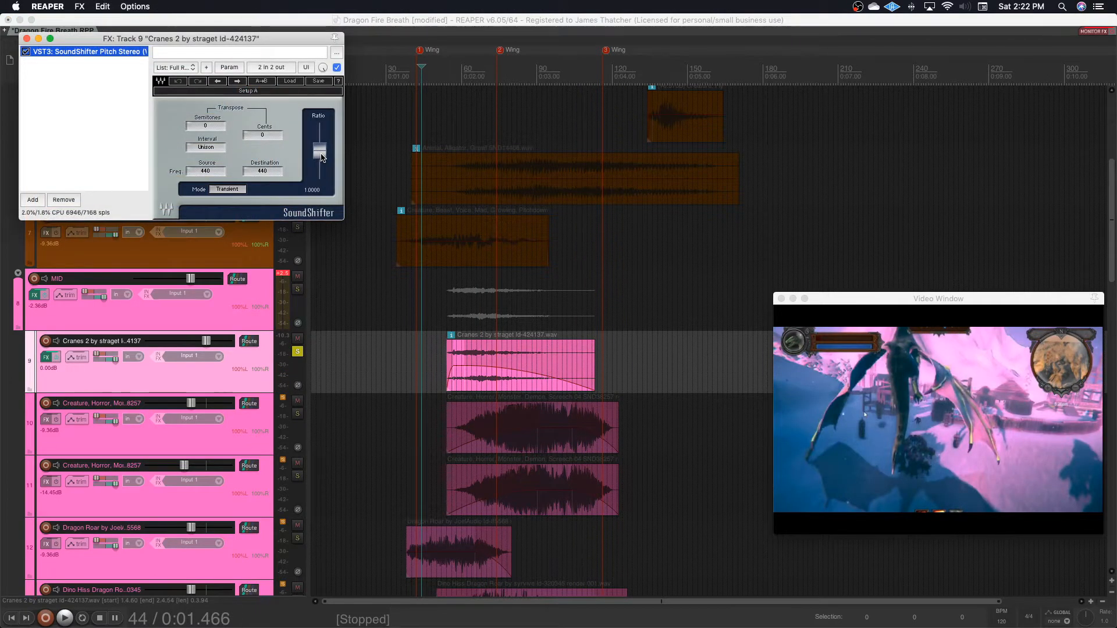
Pitch the Cranes 2 track down with SoundShifter to a ratio of 0.6497 while listening to it.
left_click_drag(322, 157, 320, 171)
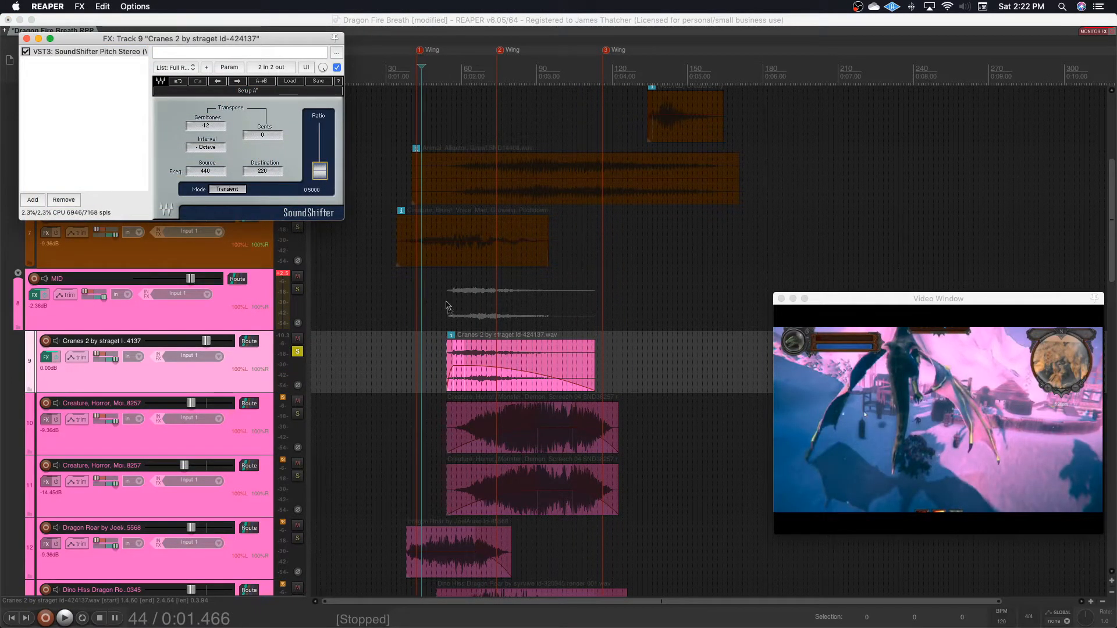
key("space")
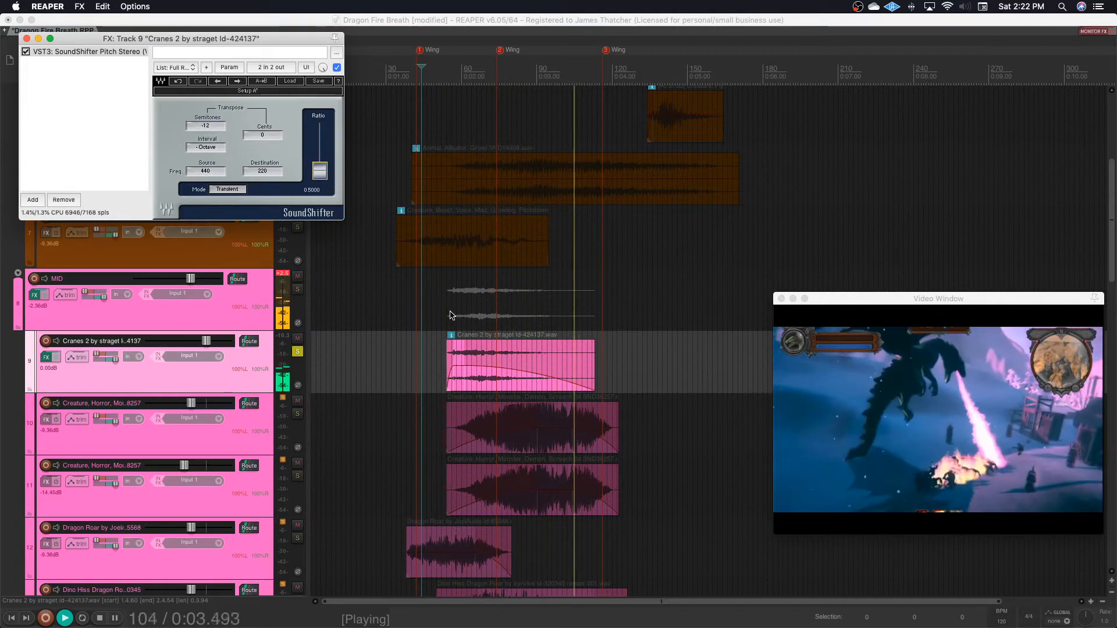
left_click_drag(320, 171, 322, 166)
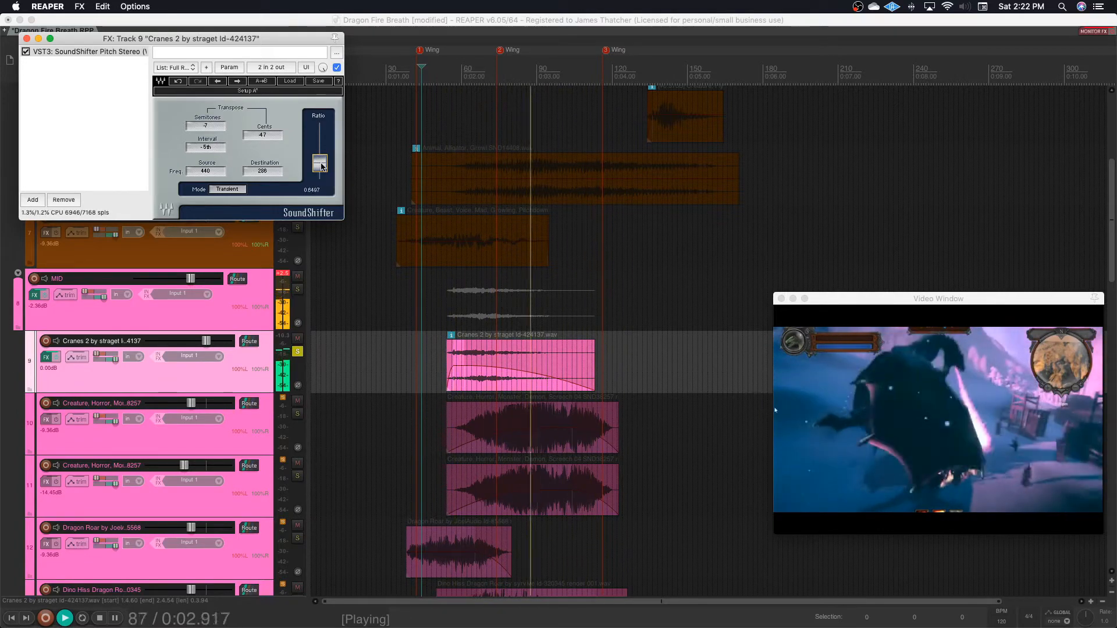
key("space")
Unsolo the Cranes 2 track to hear it in the full mix, and solo it again.
left_click(300, 354)
key("space")
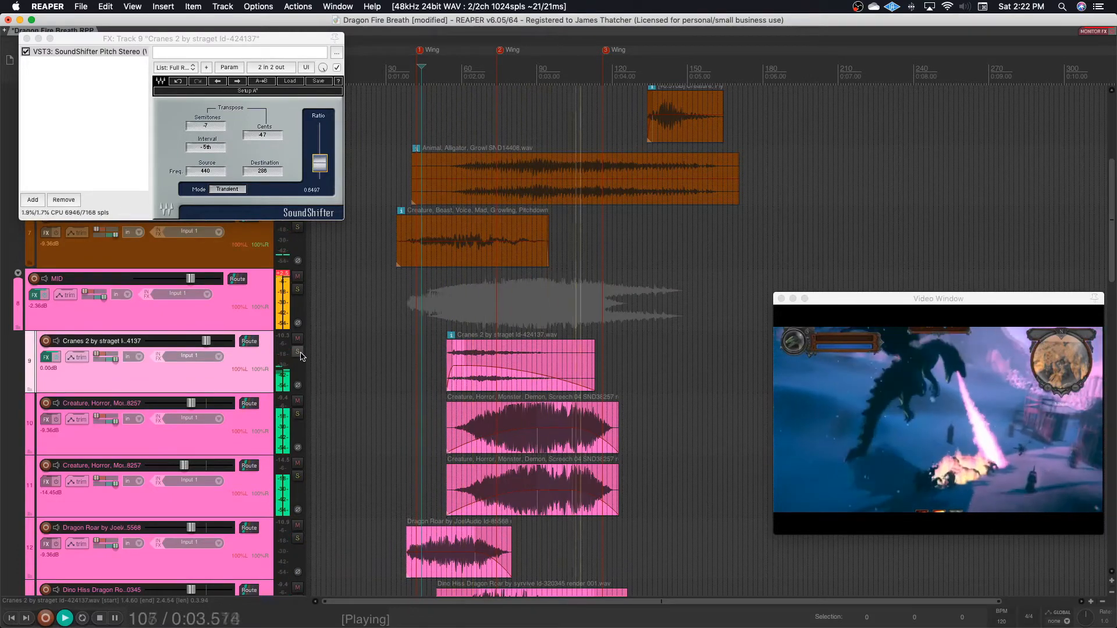
key("space")
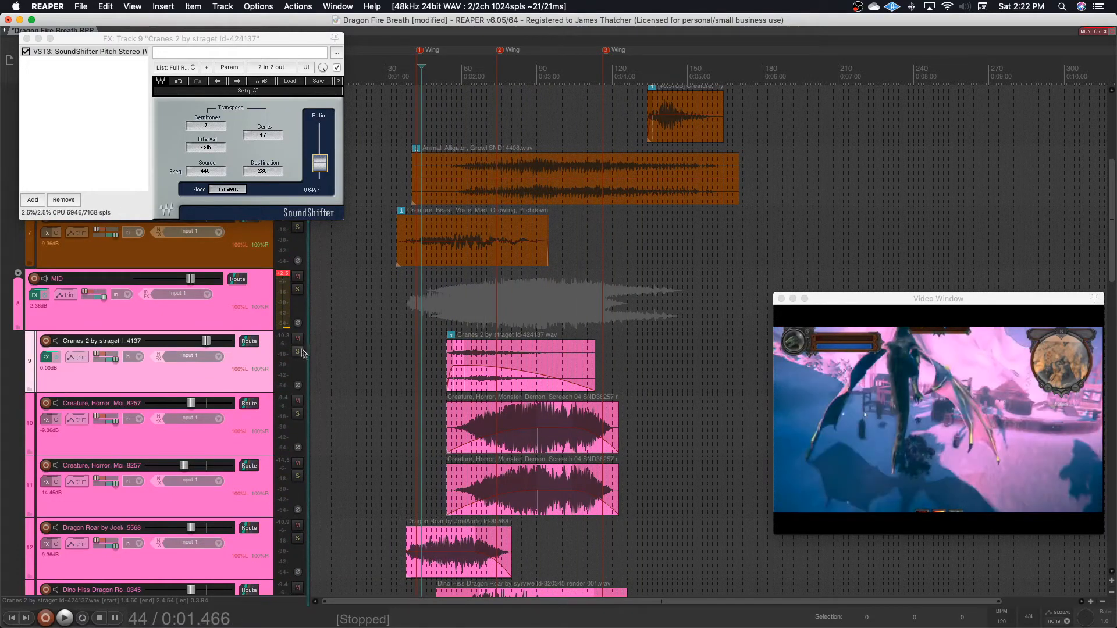
left_click(297, 353)
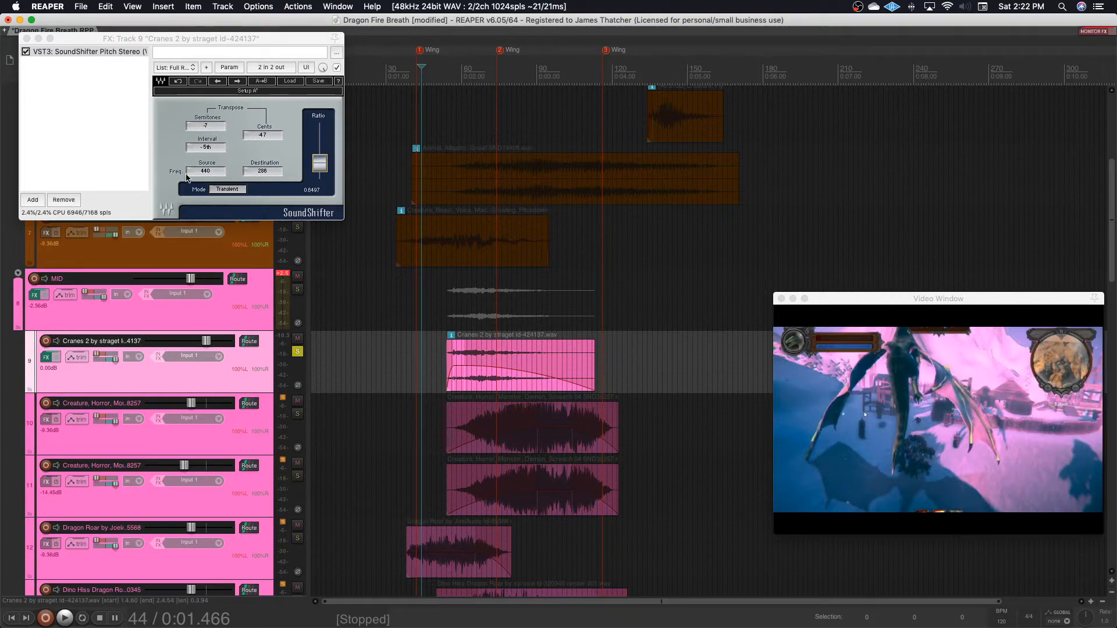
Add iZotope's VST3 Neutron 3 Equalizer to the Cranes 2 track's effect chain.
left_click(34, 200)
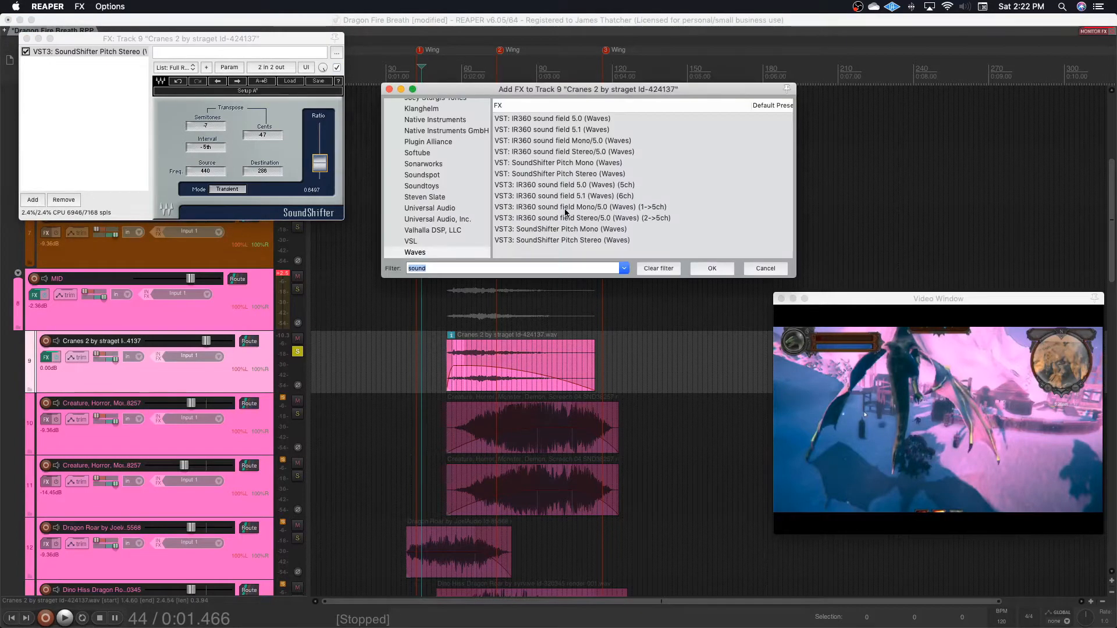
left_click(669, 269)
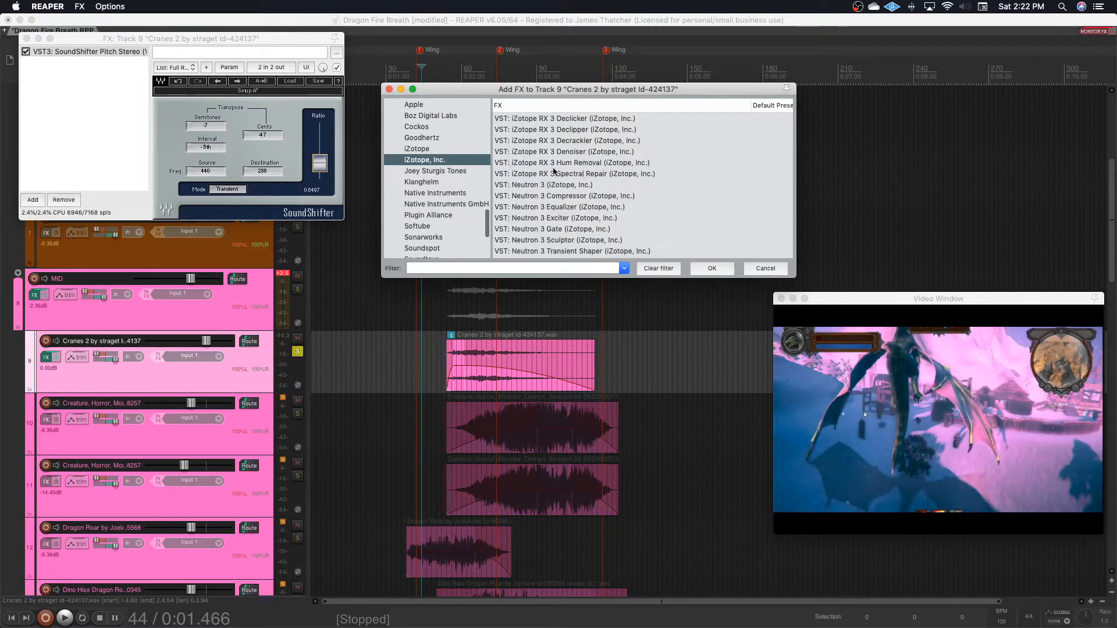
left_click(564, 207)
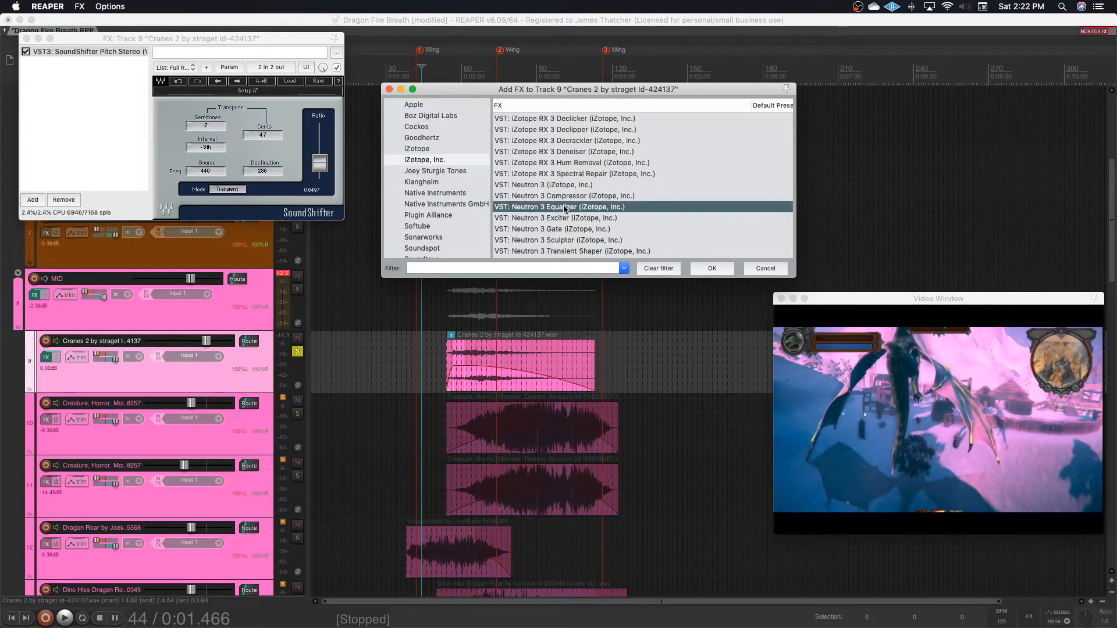
scroll(564, 168, "down", 10)
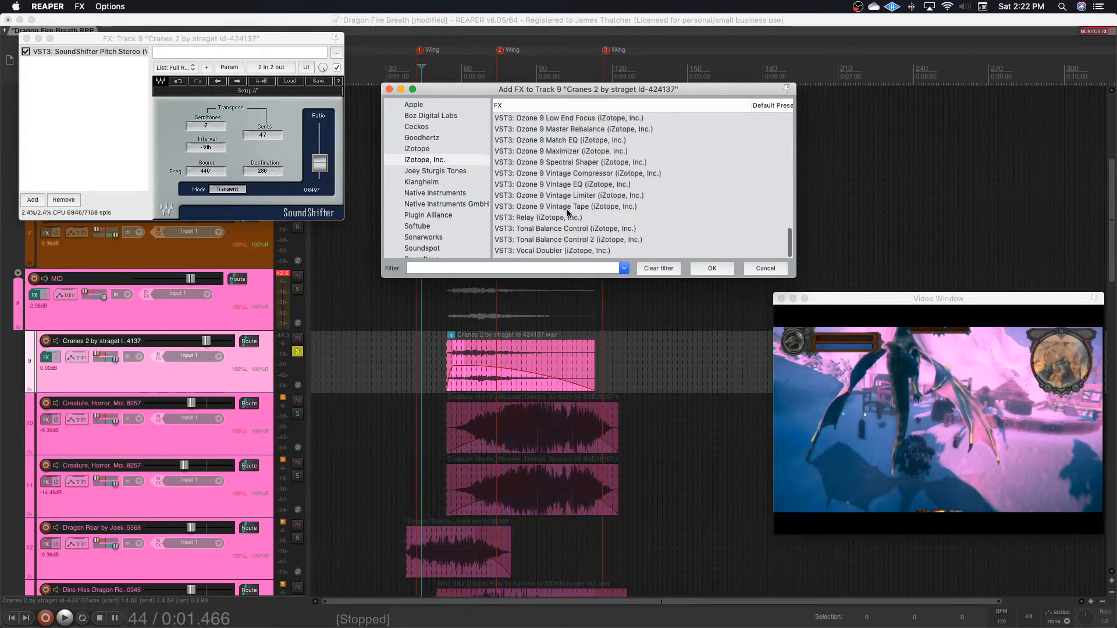
double_click(564, 167)
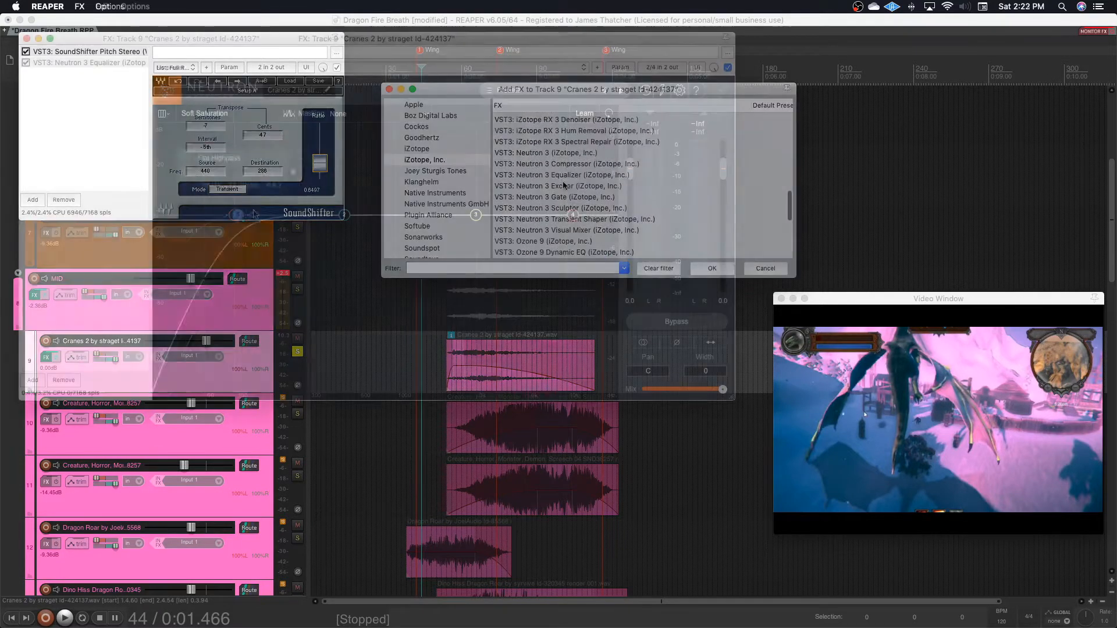
Band-limit the cranes with a high-pass and a 48 dB/oct low-pass at 2472 Hz, and boost a narrow band just above 1 kHz.
left_click_drag(607, 216, 464, 244)
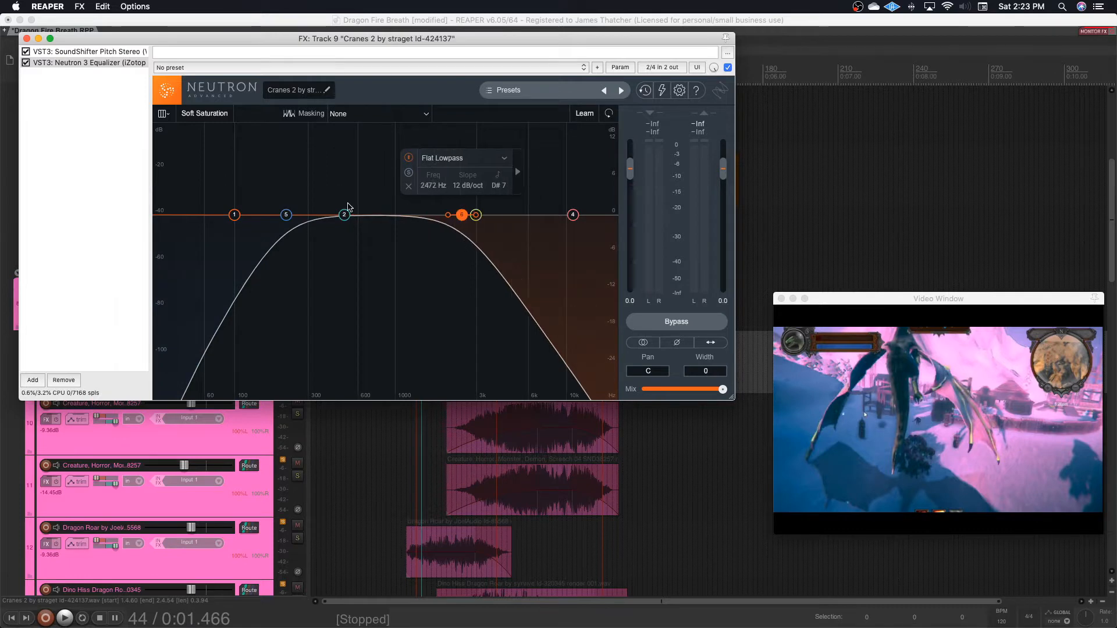
key("space")
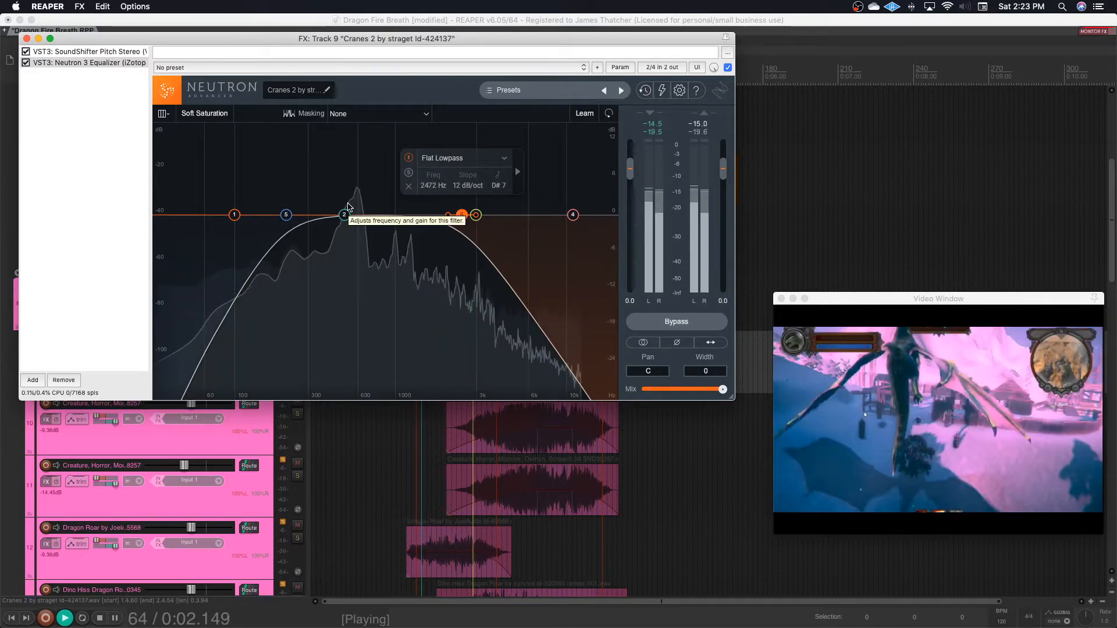
key("space")
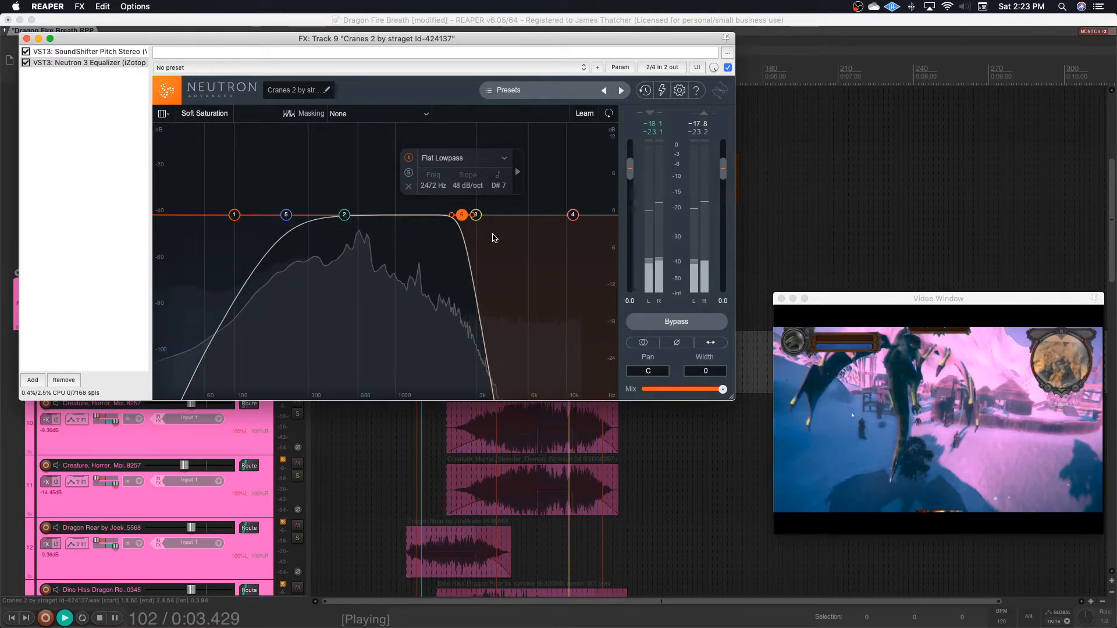
left_click_drag(381, 214, 415, 173)
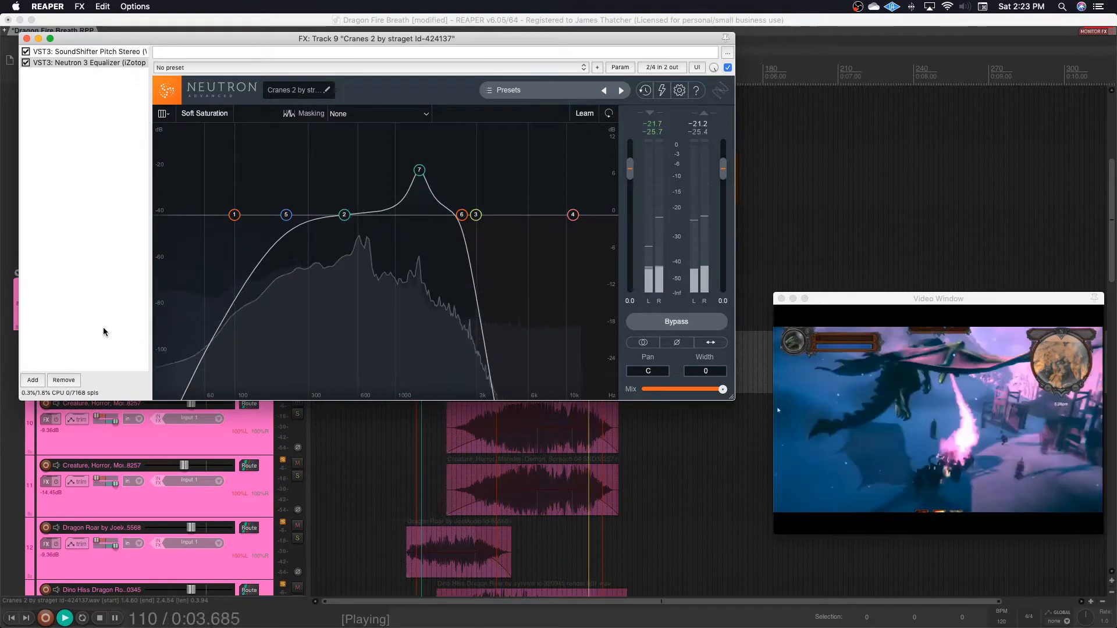
key("space")
Add Plugin Alliance's VST3 bx_delay2500 after the equalizer on the Cranes 2 track.
left_click(32, 380)
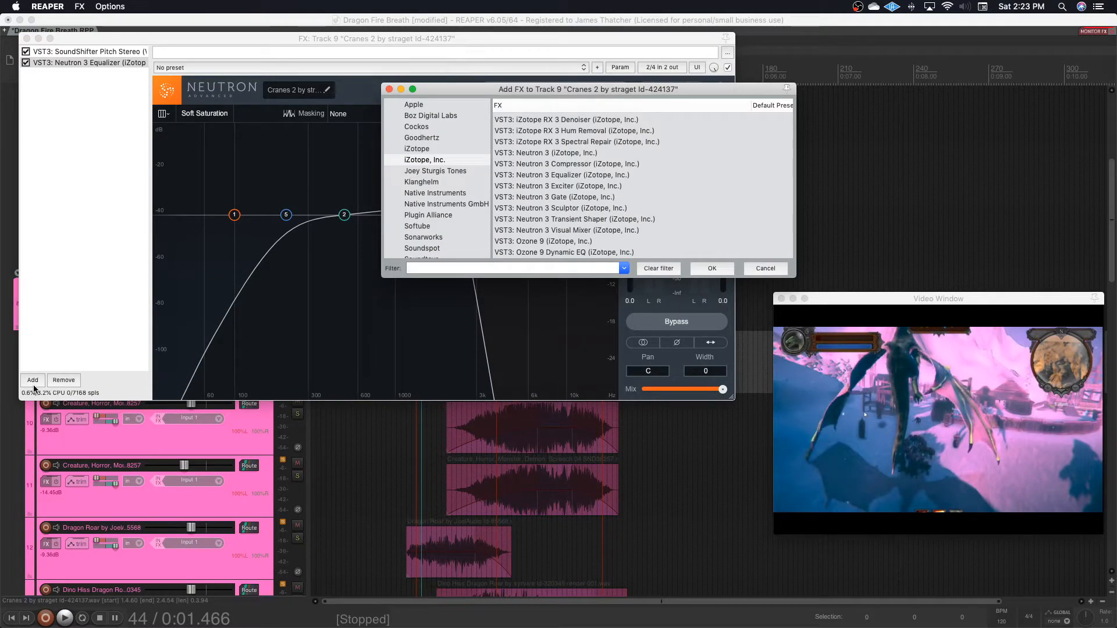
scroll(399, 143, "up", 1)
left_click(442, 232)
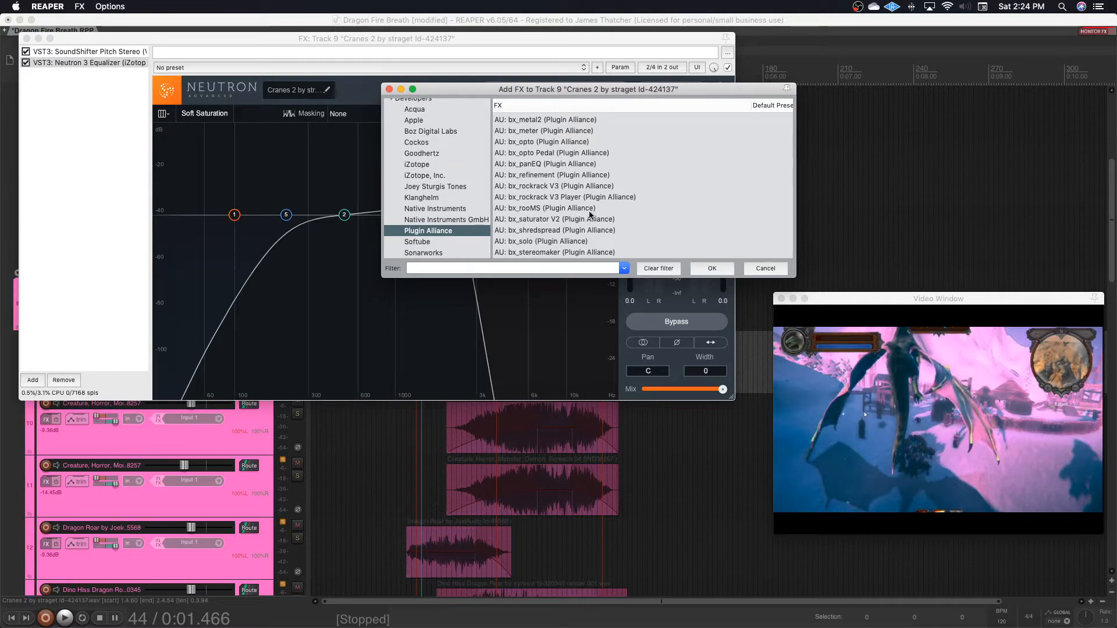
left_click(536, 271)
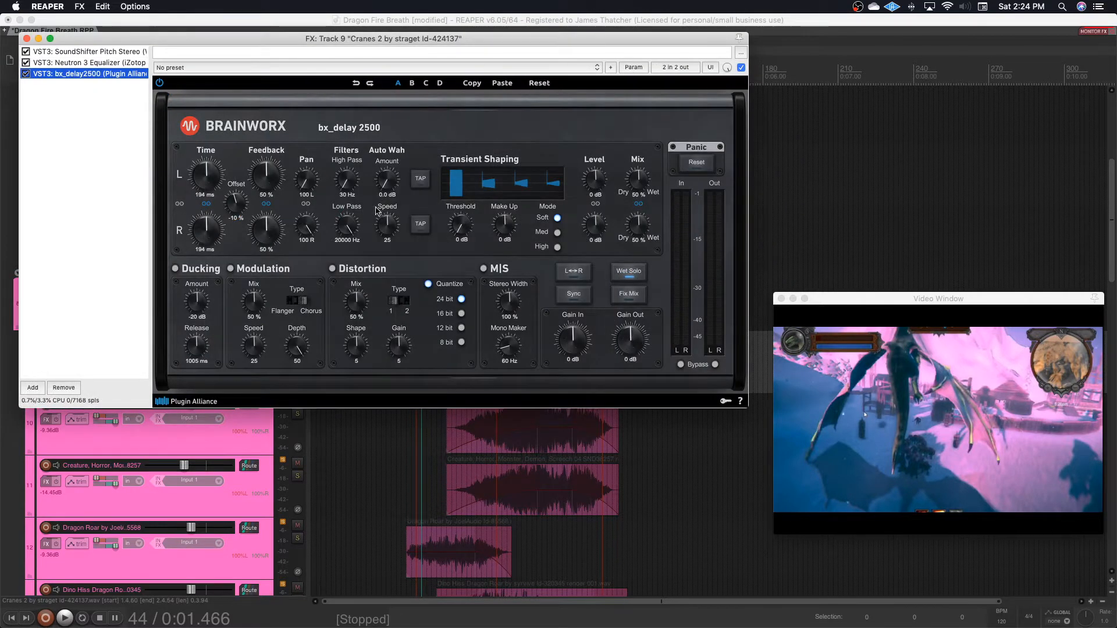
Set both delay times to 85 ms, enable L↔R, disable Wet Solo, and set the delay's low-pass filter to 3603 Hz.
left_click(579, 295)
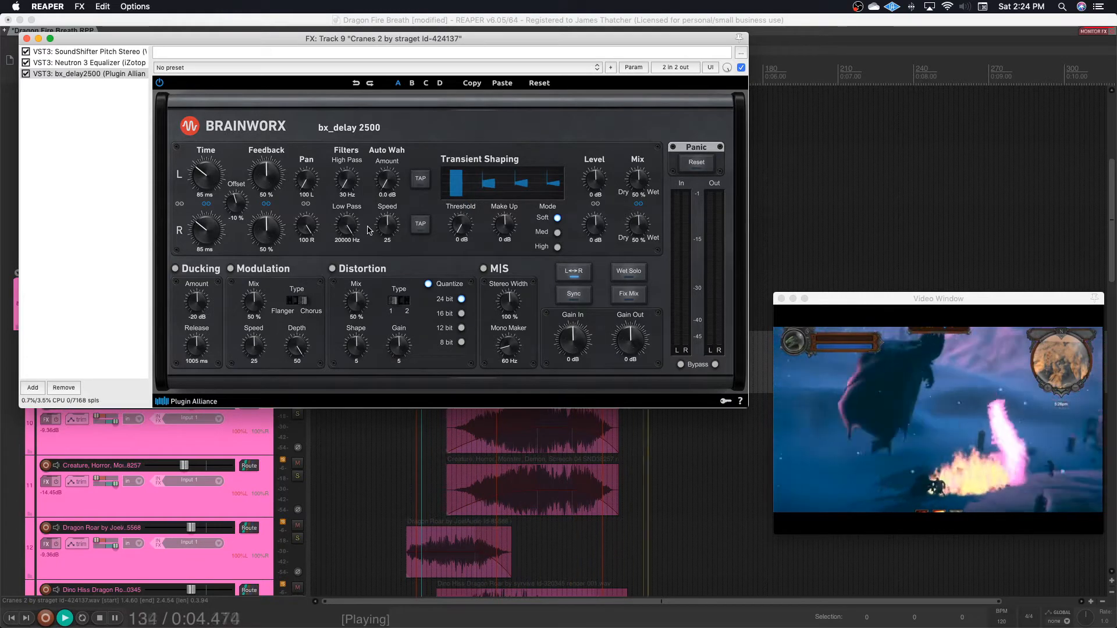
left_click_drag(347, 227, 347, 259)
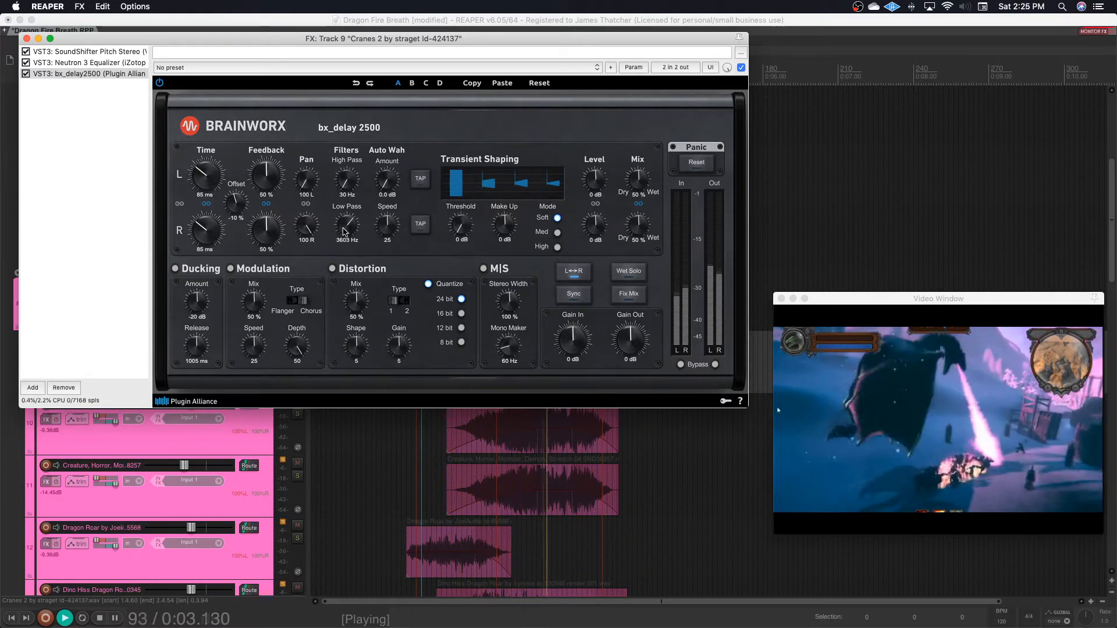
key("space")
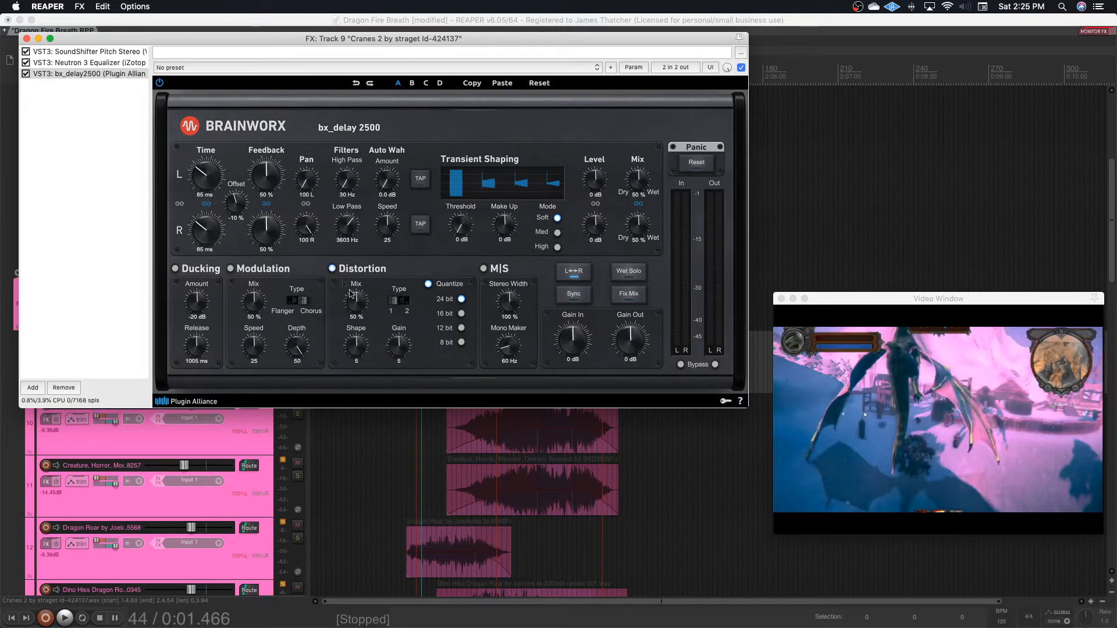
Reduce the delay's distortion to a 31% mix and a gain of 2 while auditioning the soloed cranes.
key("space")
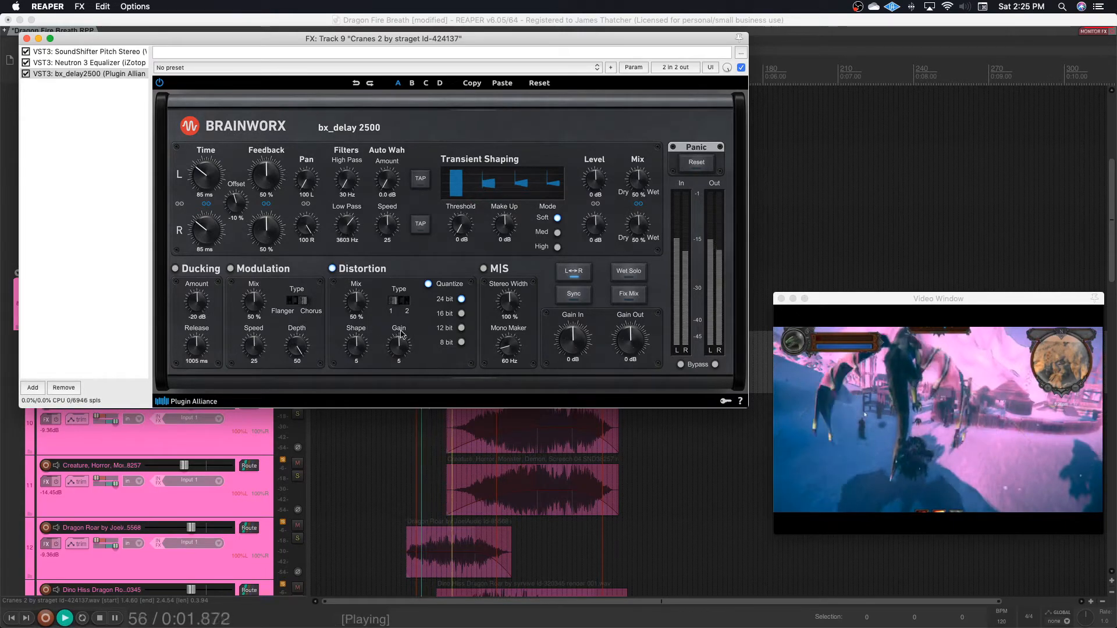
left_click_drag(356, 301, 394, 368)
key("space")
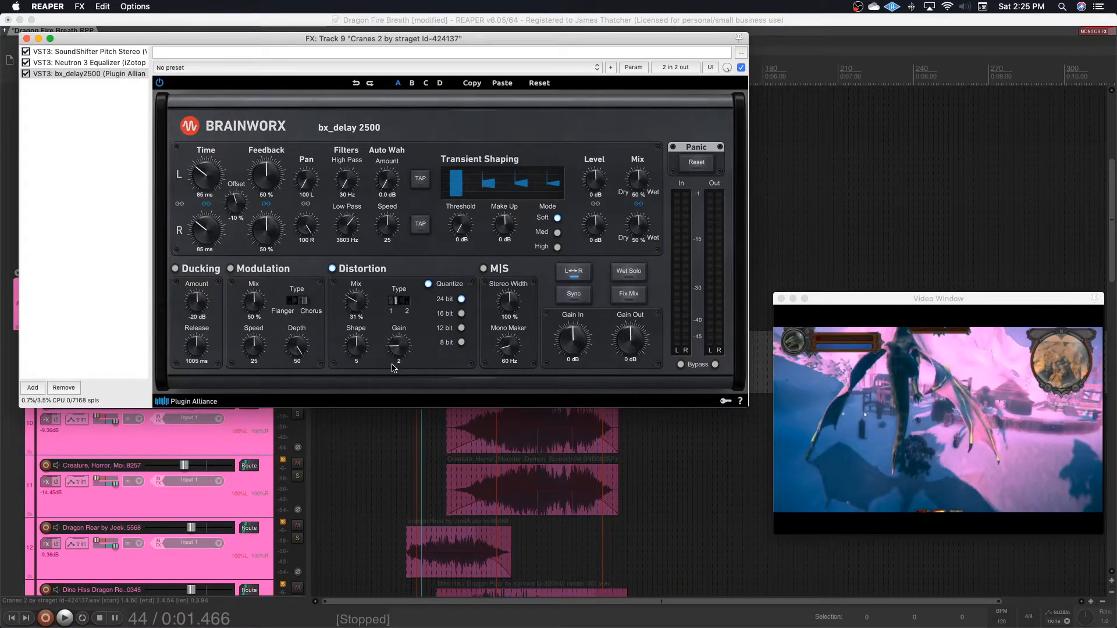
key("space")
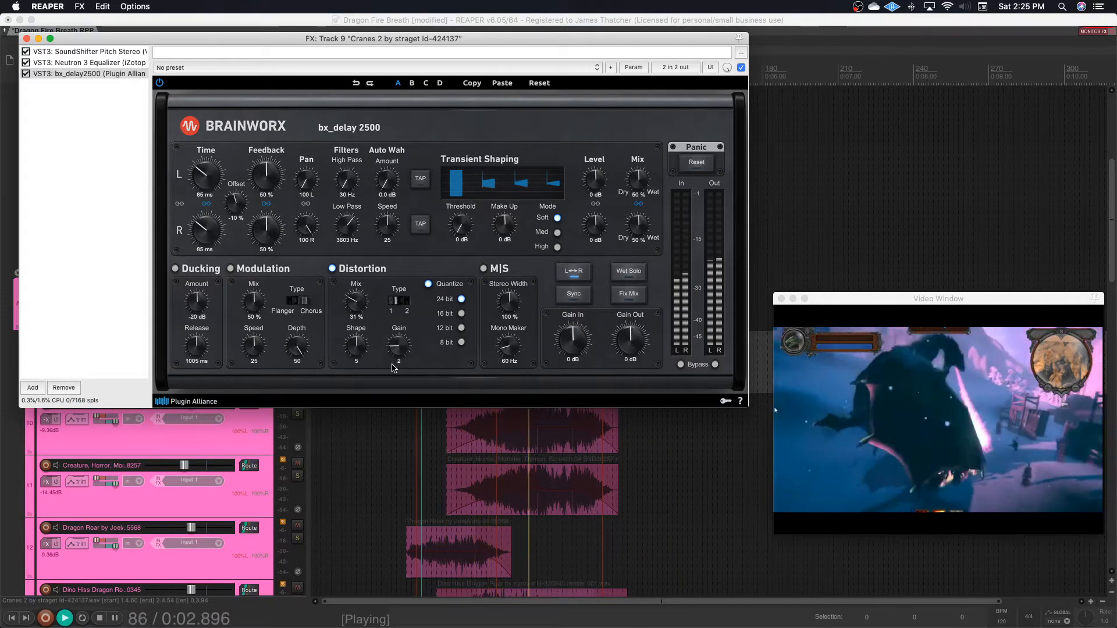
key("space")
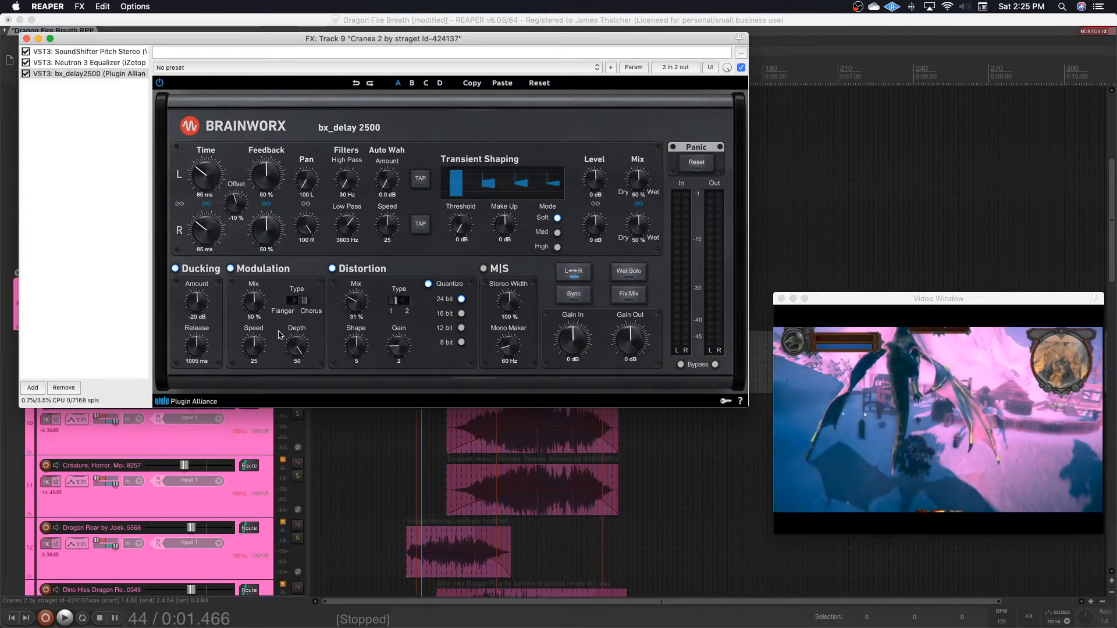
Enable the delay's Ducking and Modulation, setting modulation mix to 33%, feedback to 67%, pans to 85 L/R and high-pass to 78 Hz.
key("space")
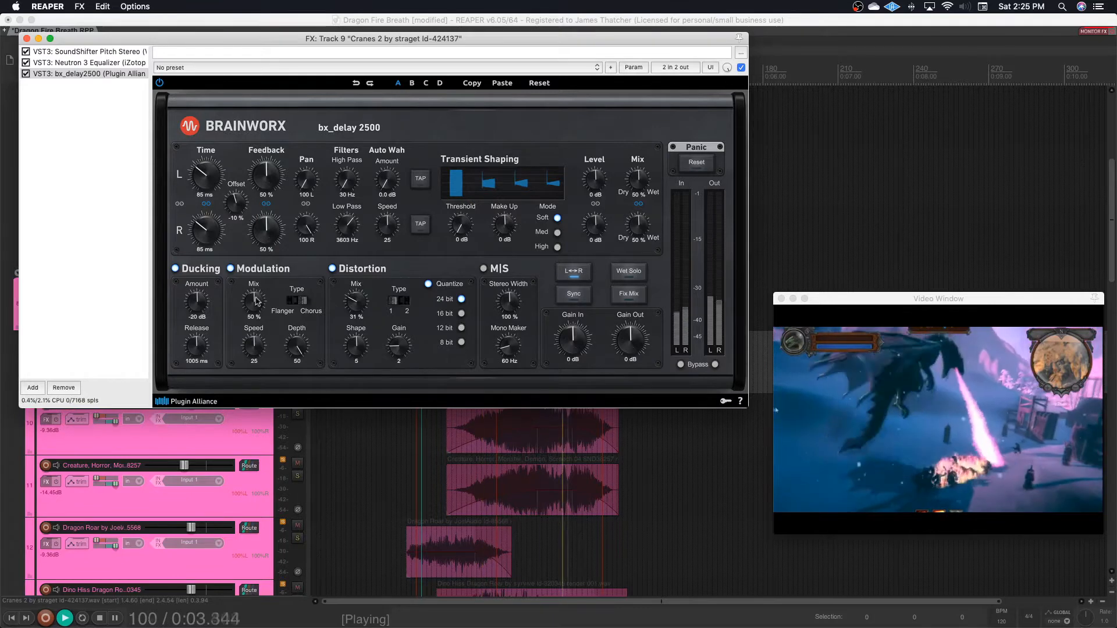
left_click_drag(256, 300, 256, 308)
key("space")
left_click_drag(271, 175, 276, 168)
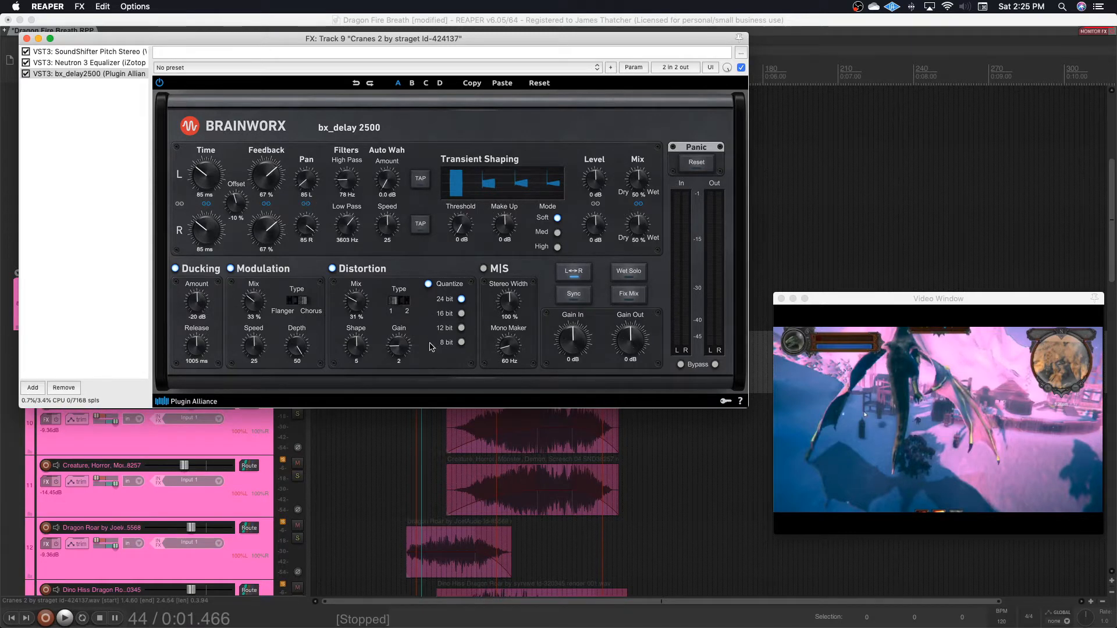
key("space")
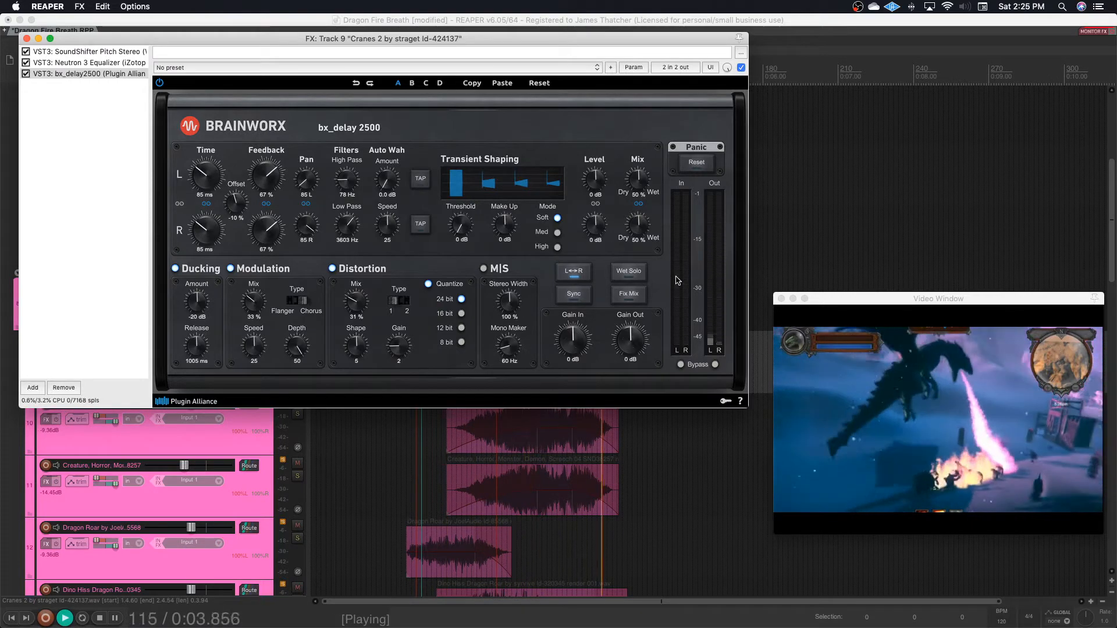
key("space")
key("space")
left_click(26, 38)
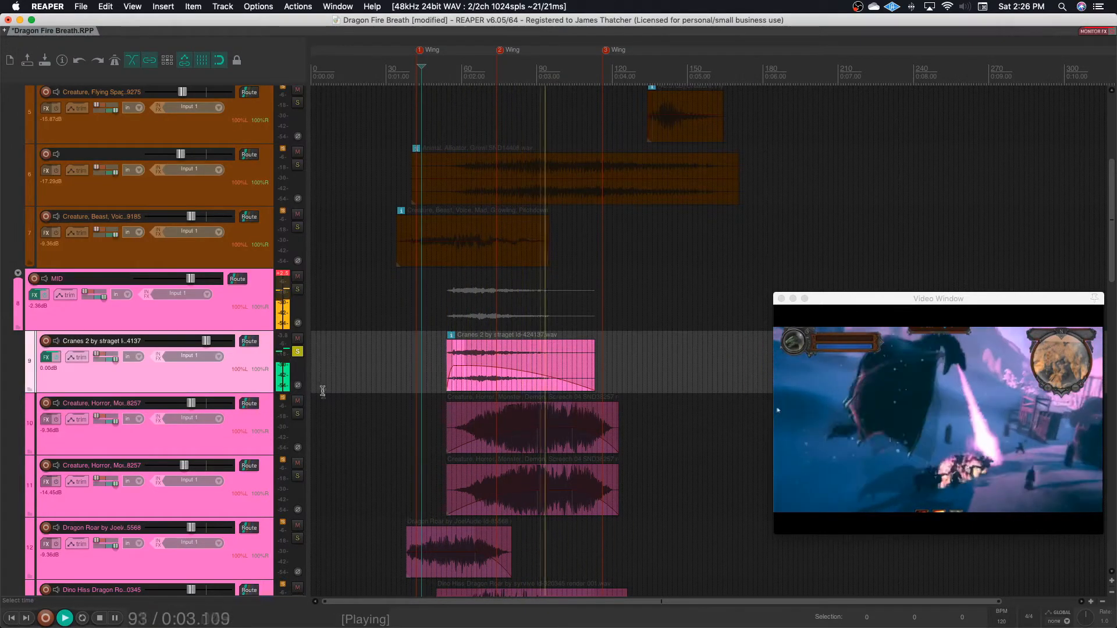
Unsolo the Cranes 2 track and audition it within the full mix from 0:00.666.
key("space")
left_click(298, 353)
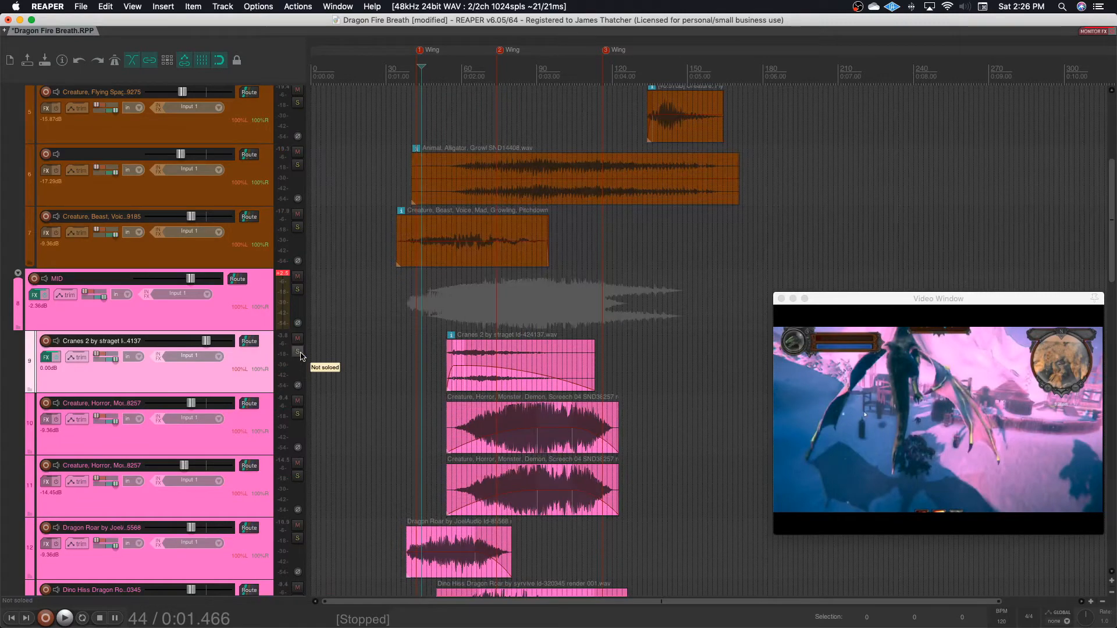
left_click(361, 361)
key("space")
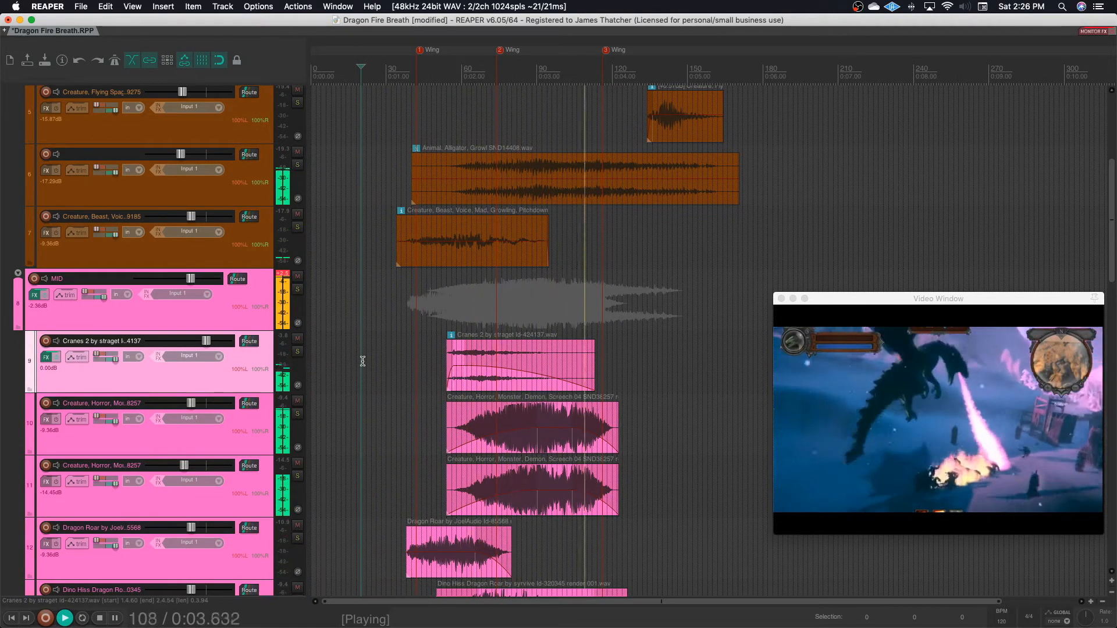
key("space")
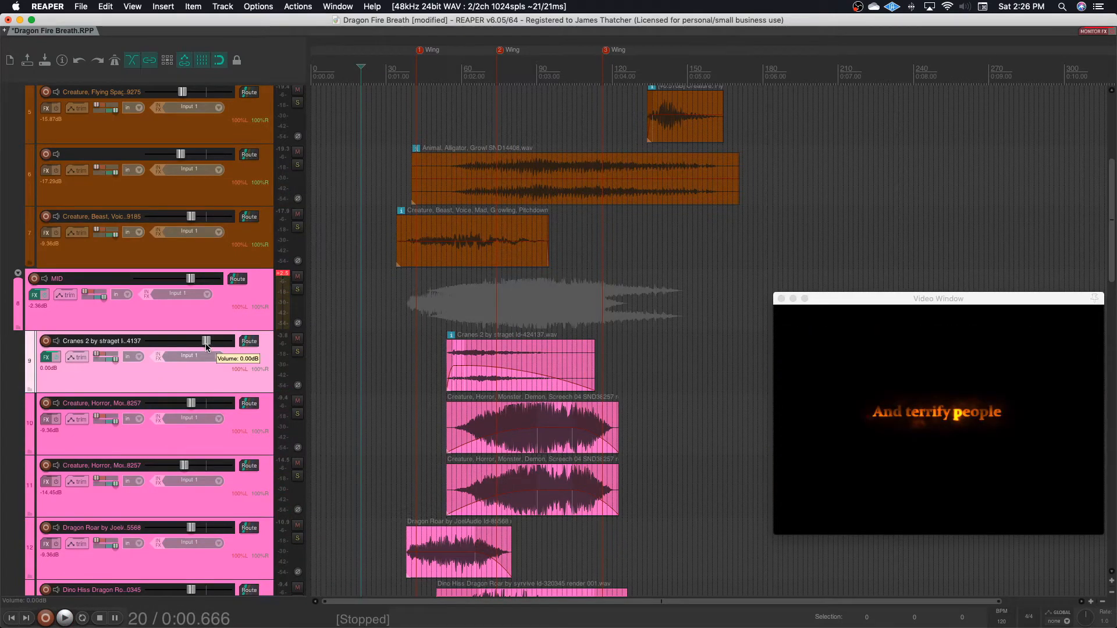
Lower the Cranes 2 track's volume to -11 dB and move its clip to start at about 2.27 s.
key("space")
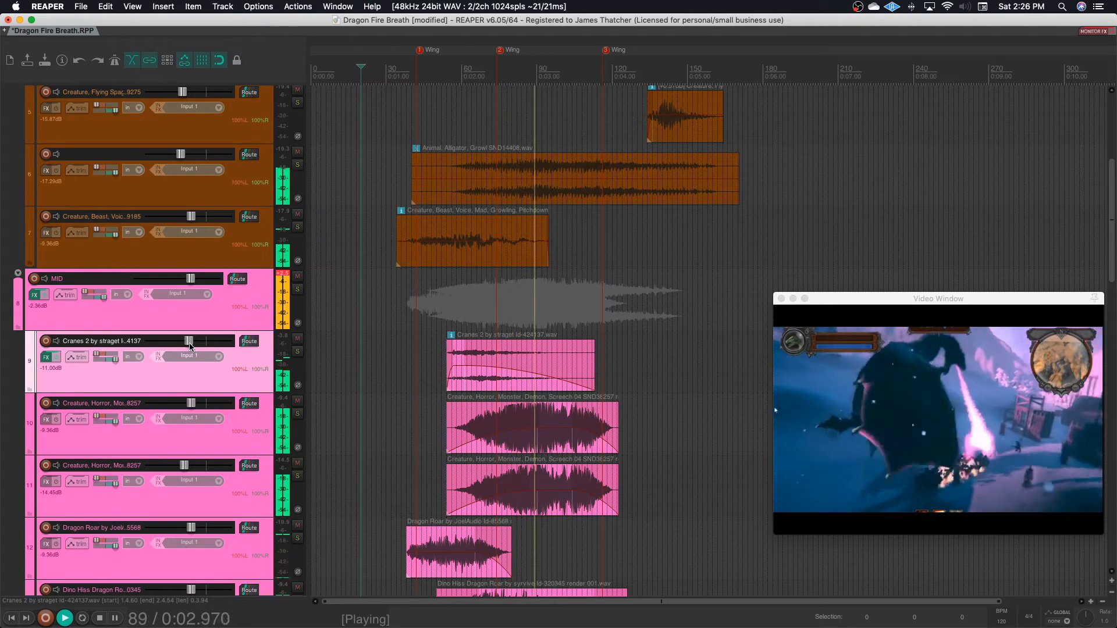
key("space")
left_click_drag(482, 375, 524, 379)
key("space")
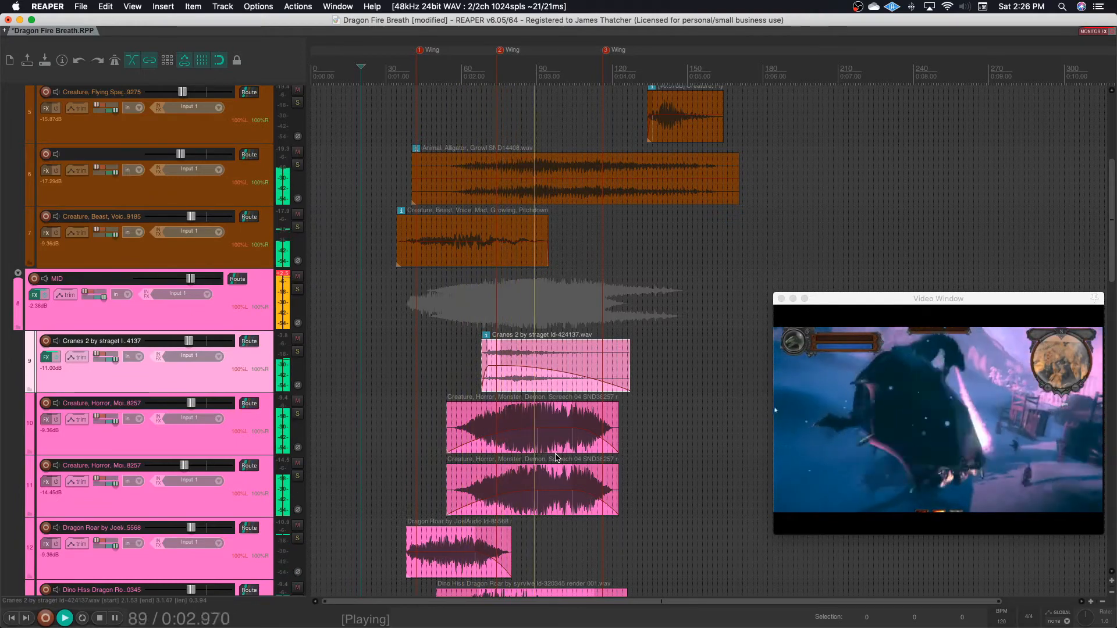
Balance the Cranes 2 track's volume against the full mix, settling at -7.14 dB.
left_click_drag(189, 342, 195, 344)
key("space")
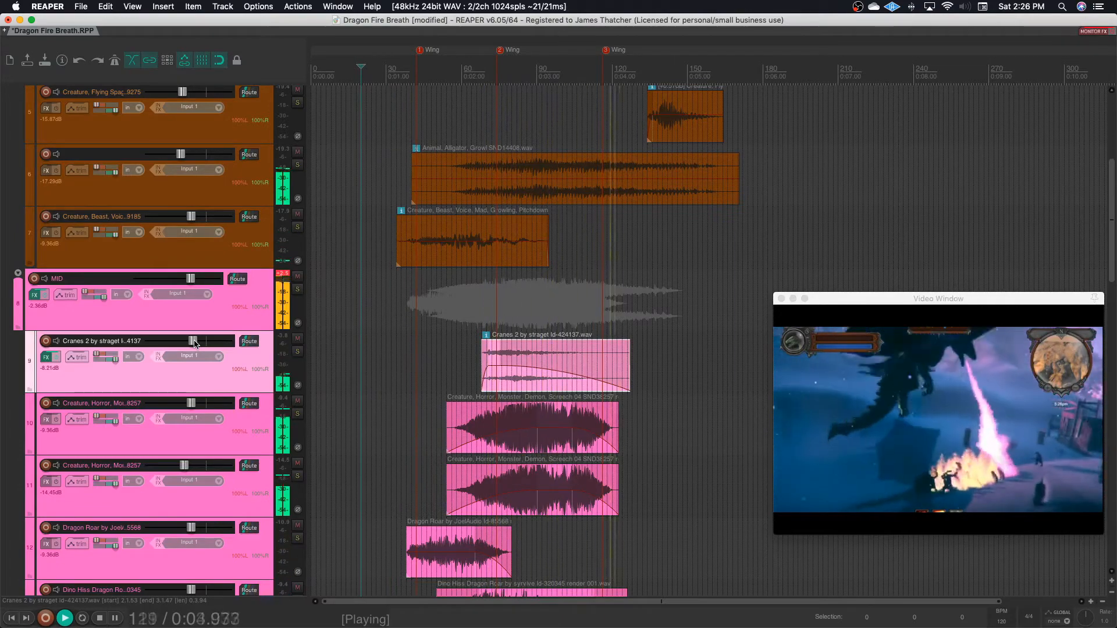
left_click_drag(195, 342, 197, 342)
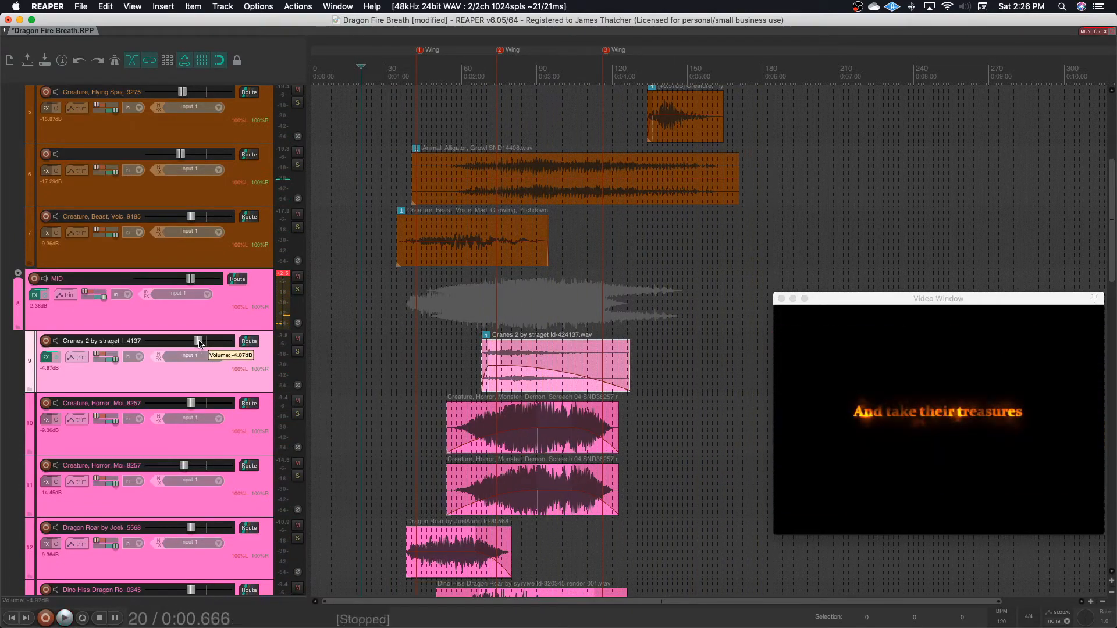
key("space")
key("space")
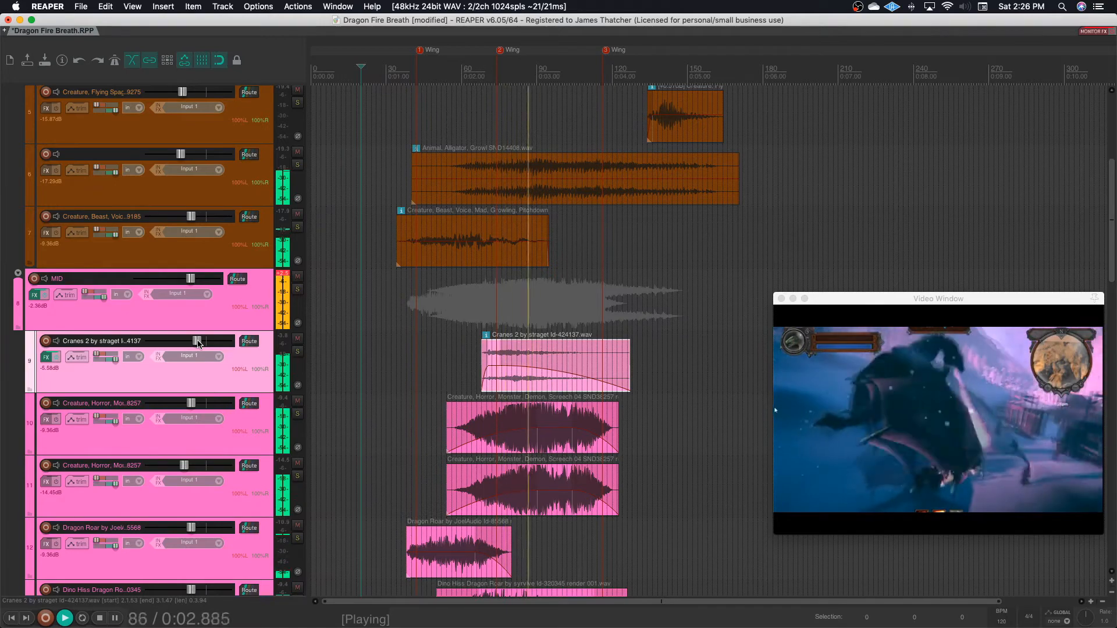
left_click_drag(198, 342, 194, 344)
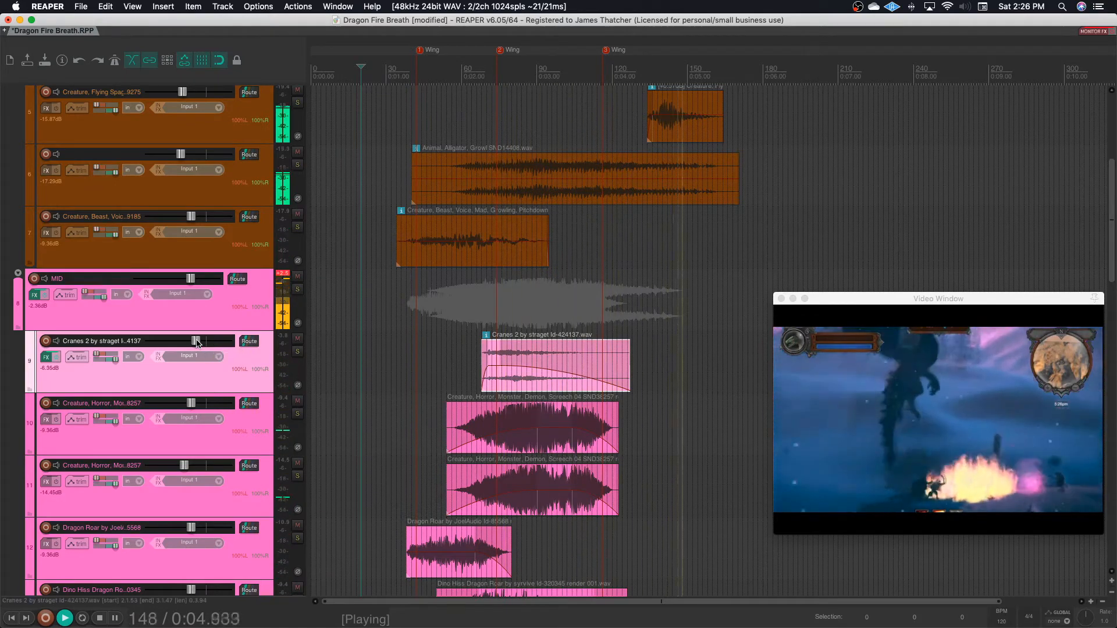
key("space")
key("space")
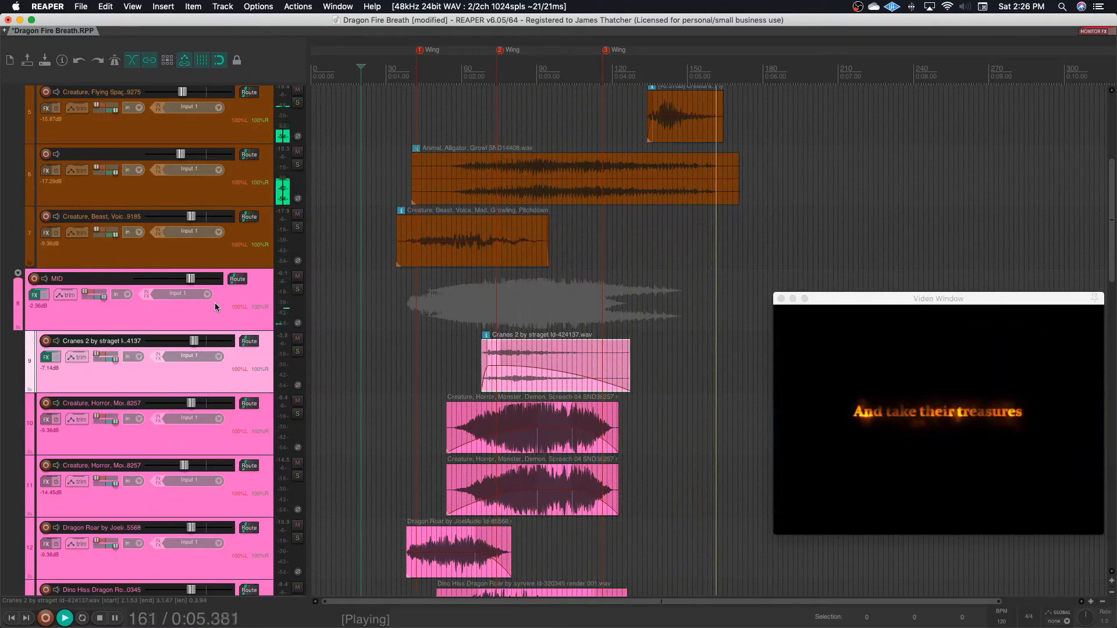
key("space")
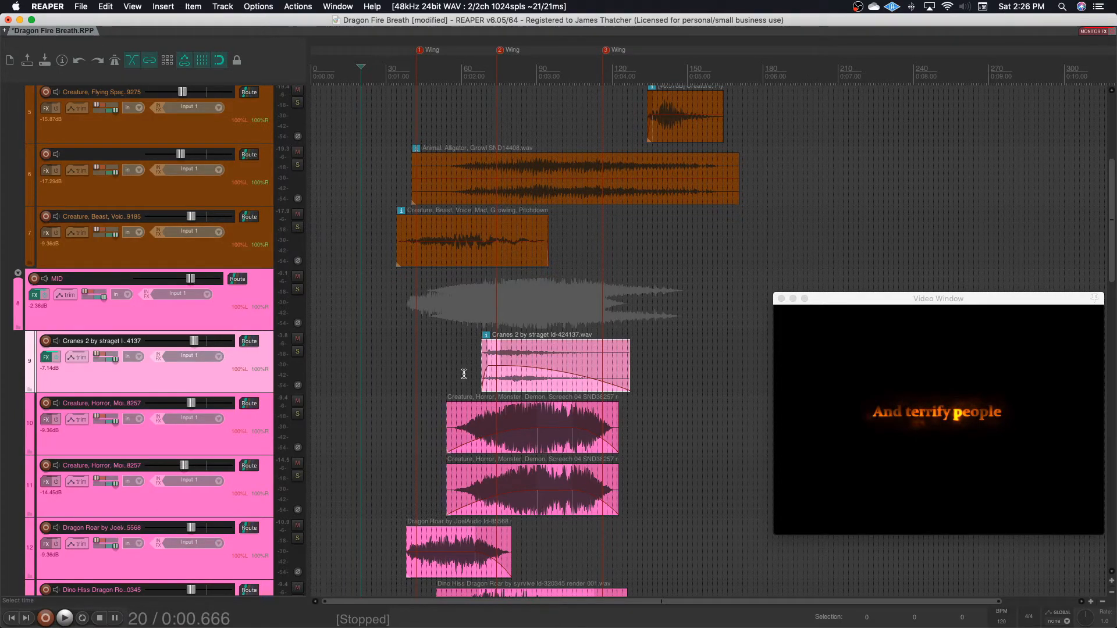
Render the Cranes 2 clip with the track's three effects copied onto it, and remove those effects from the track.
left_click(54, 356)
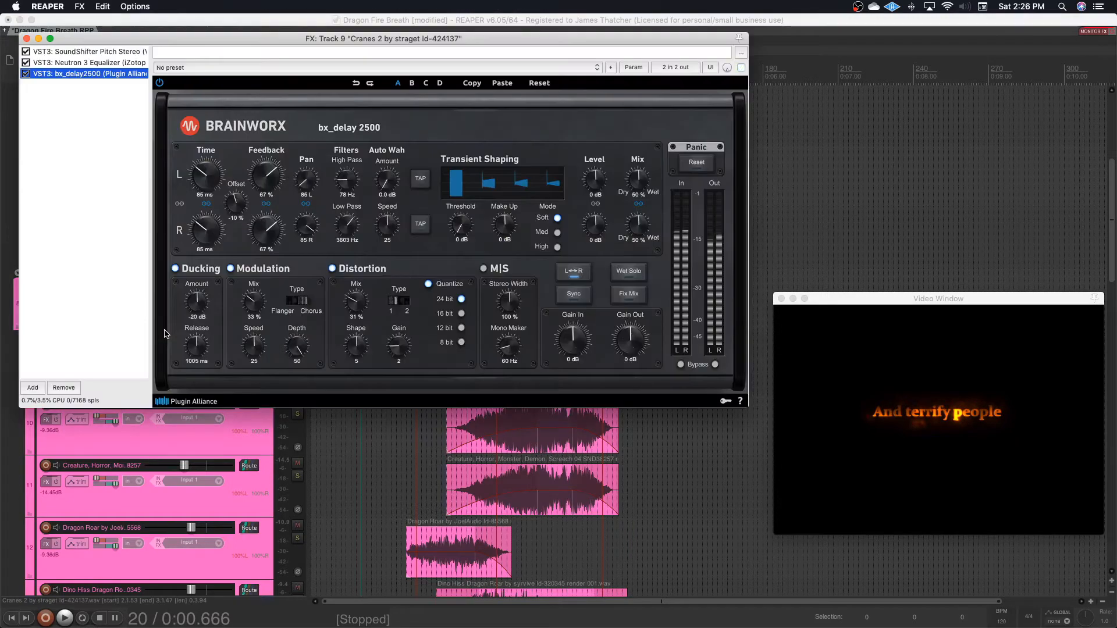
left_click(81, 53, "shift")
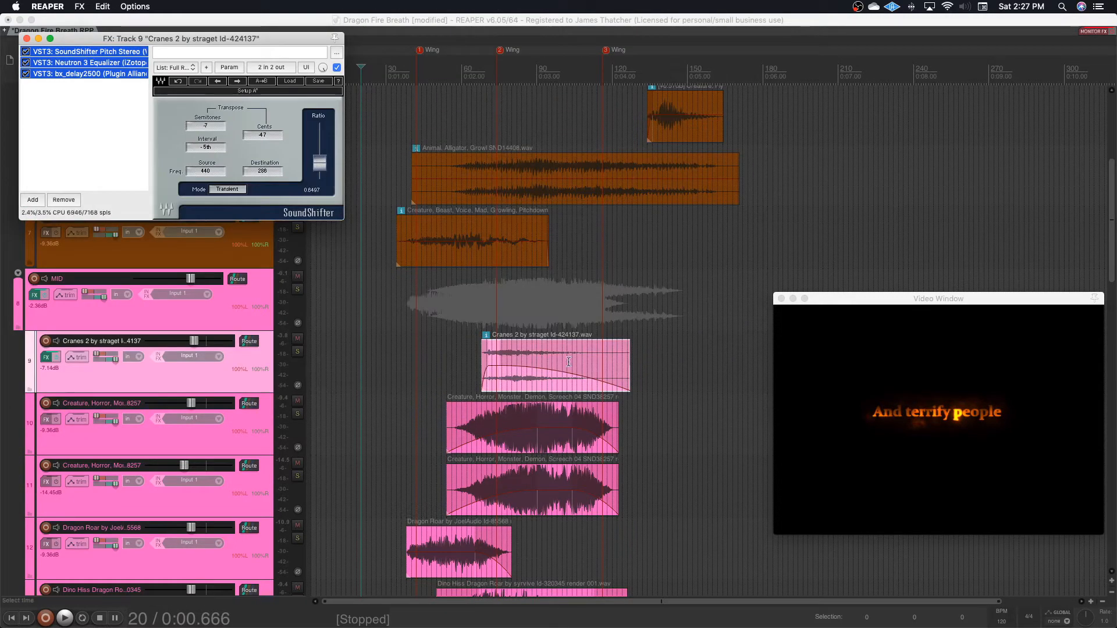
left_click(531, 388)
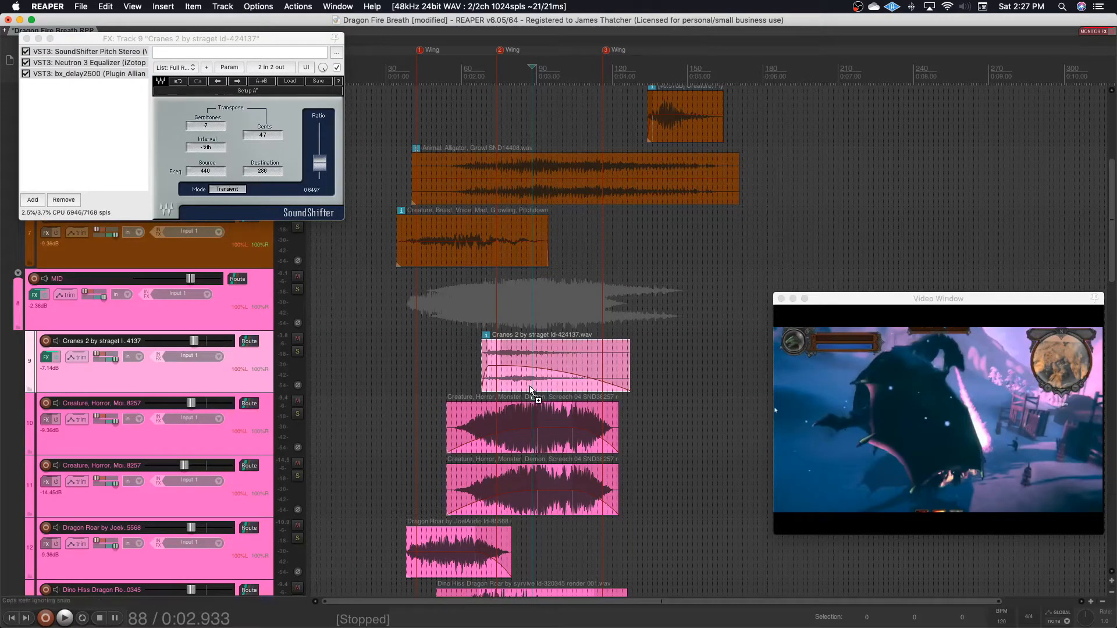
key("r")
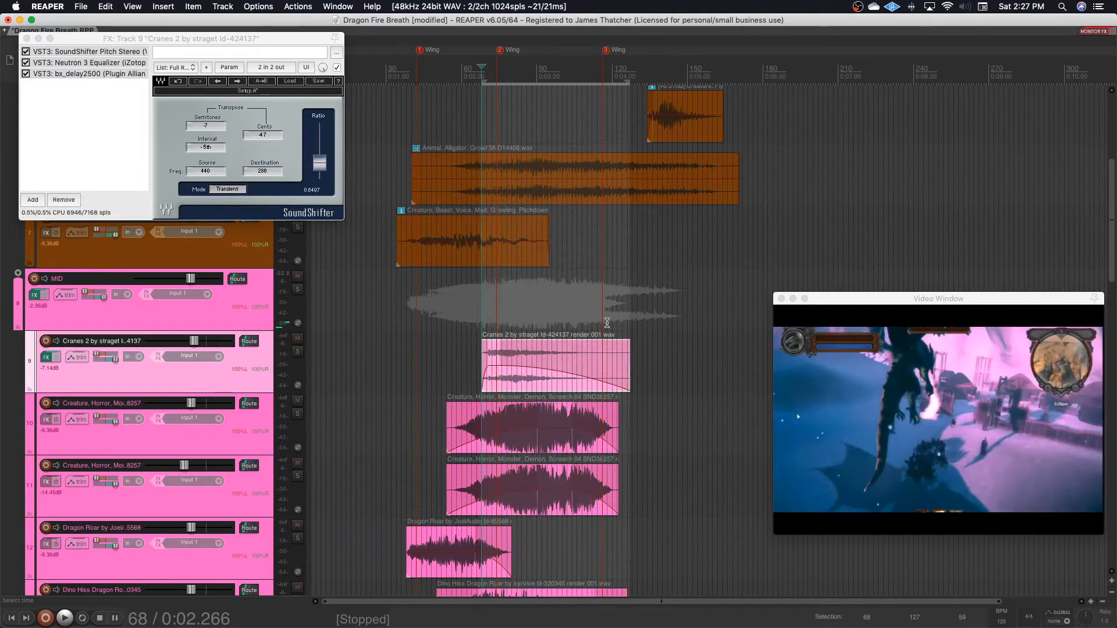
left_click(74, 201)
left_click(26, 39)
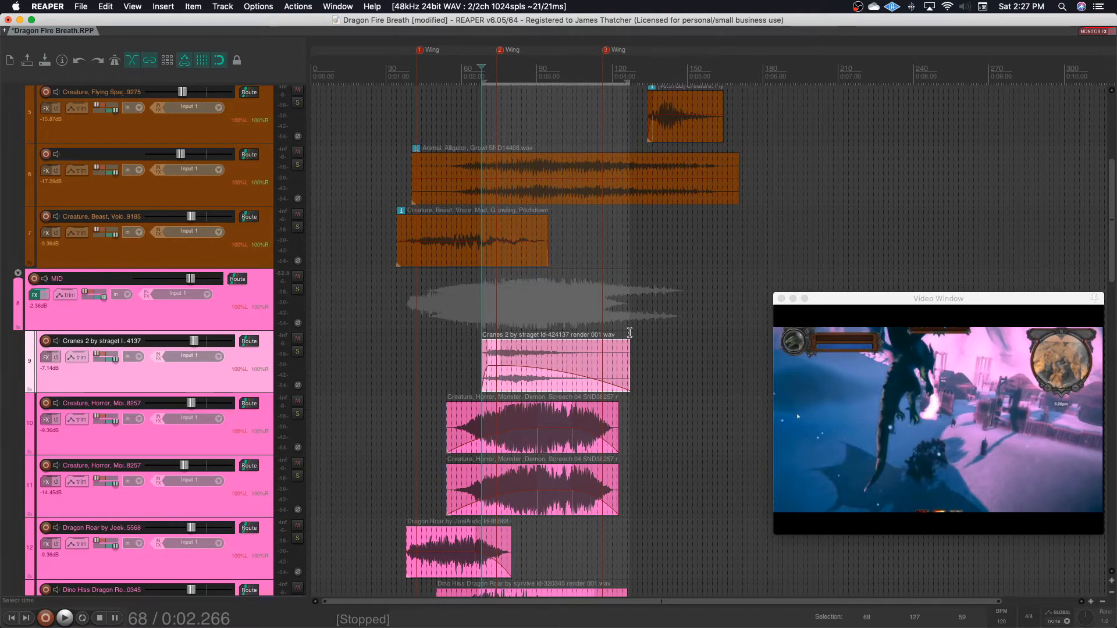
Set the limiter ceiling of Neutron 3 on the MID folder track to -3.0 dB while auditioning the mix from 0:01.066.
left_click(394, 369)
key("space")
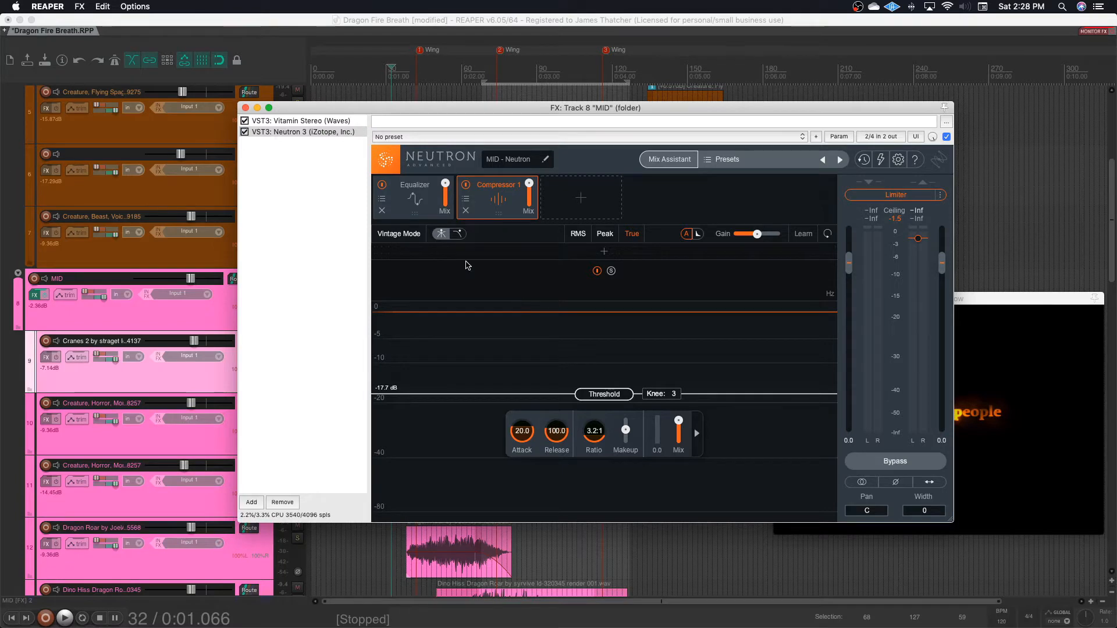
key("space")
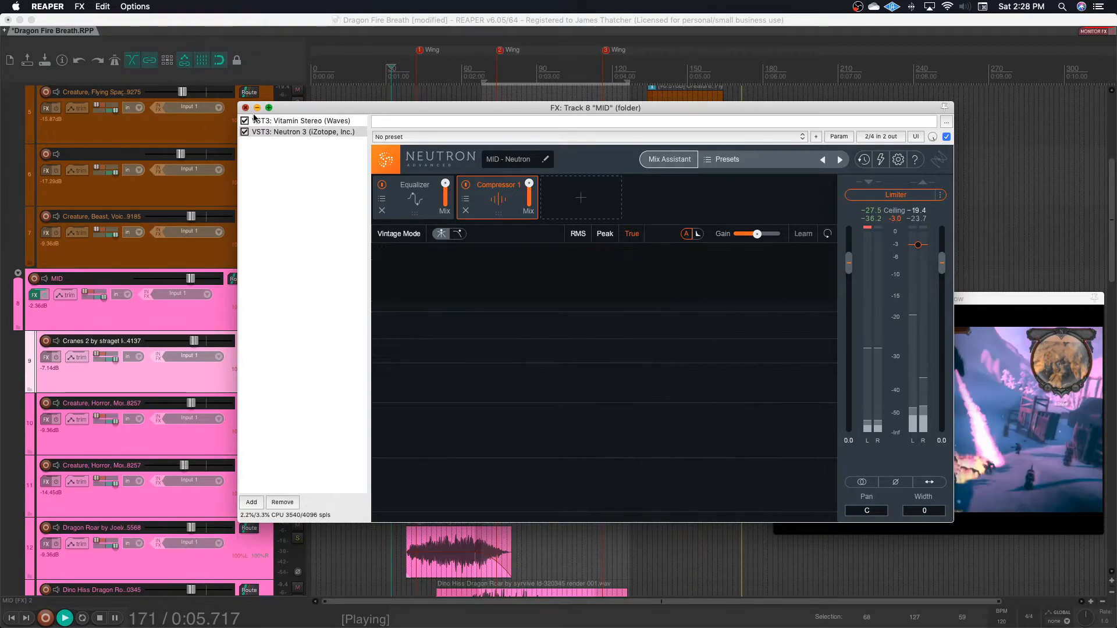
key("Escape")
key("space")
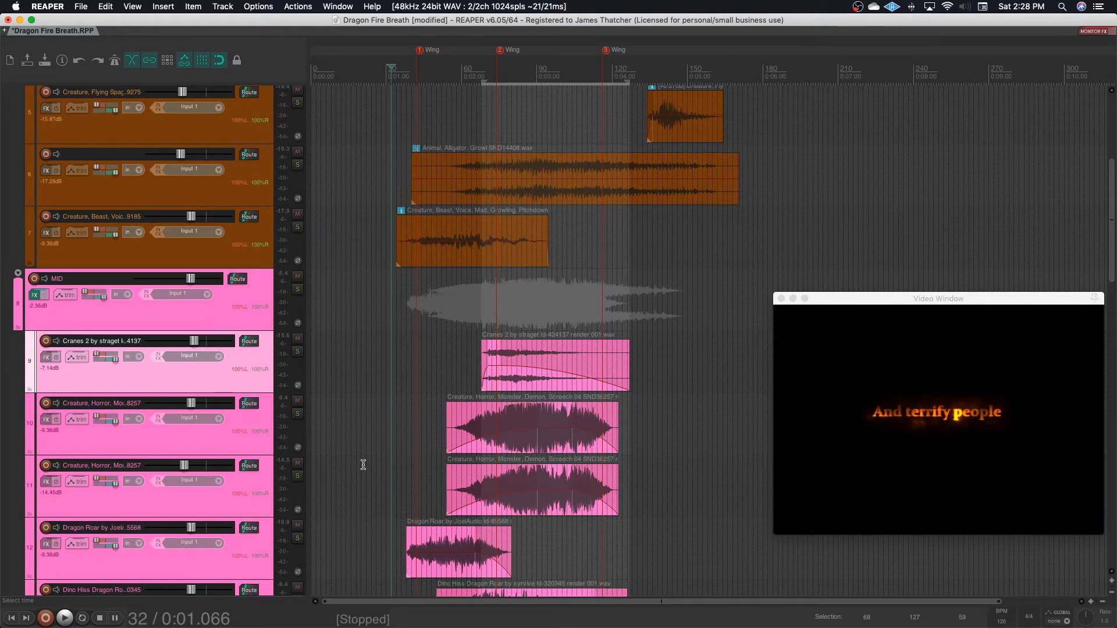
Add a track named FLAMES below the last wing flap track and colour it orange.
scroll(363, 464, "down", 15)
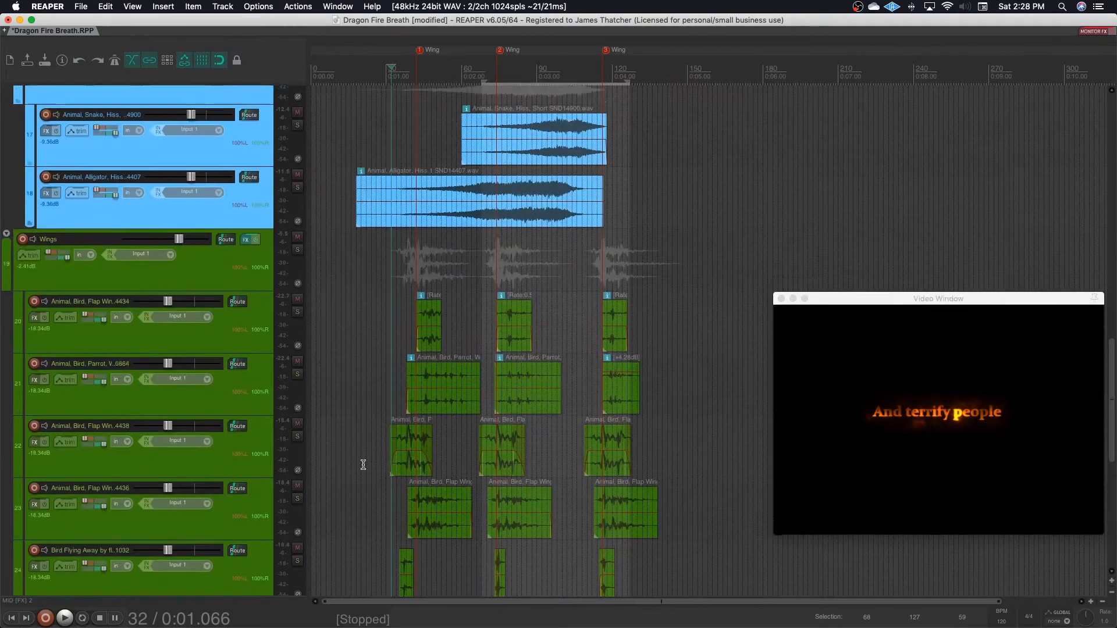
scroll(363, 465, "down", 5)
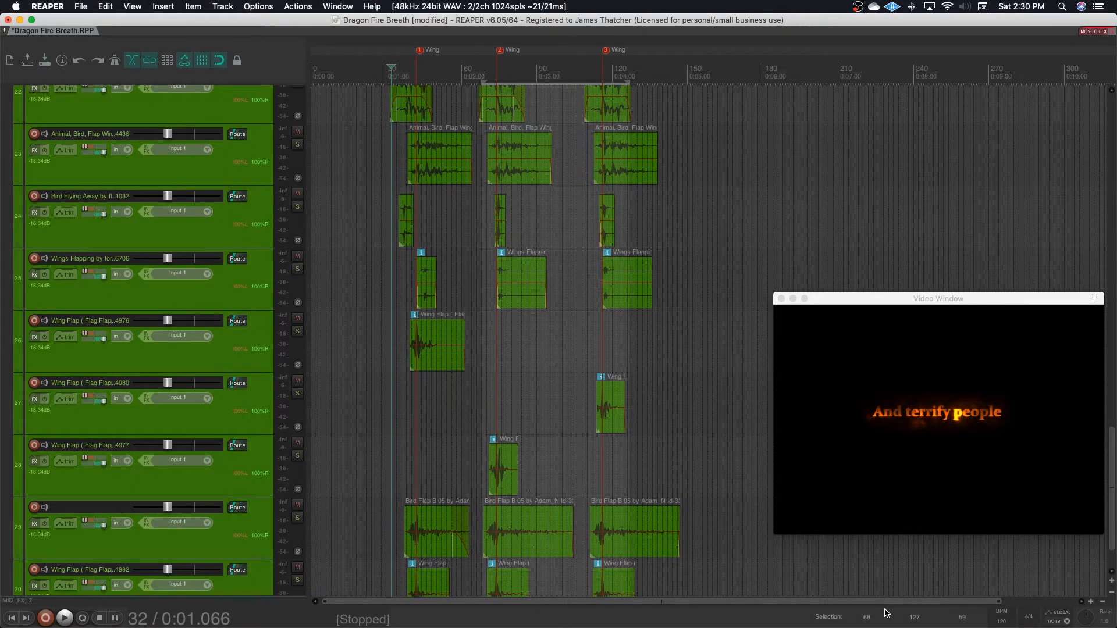
scroll(730, 527, "down", 2)
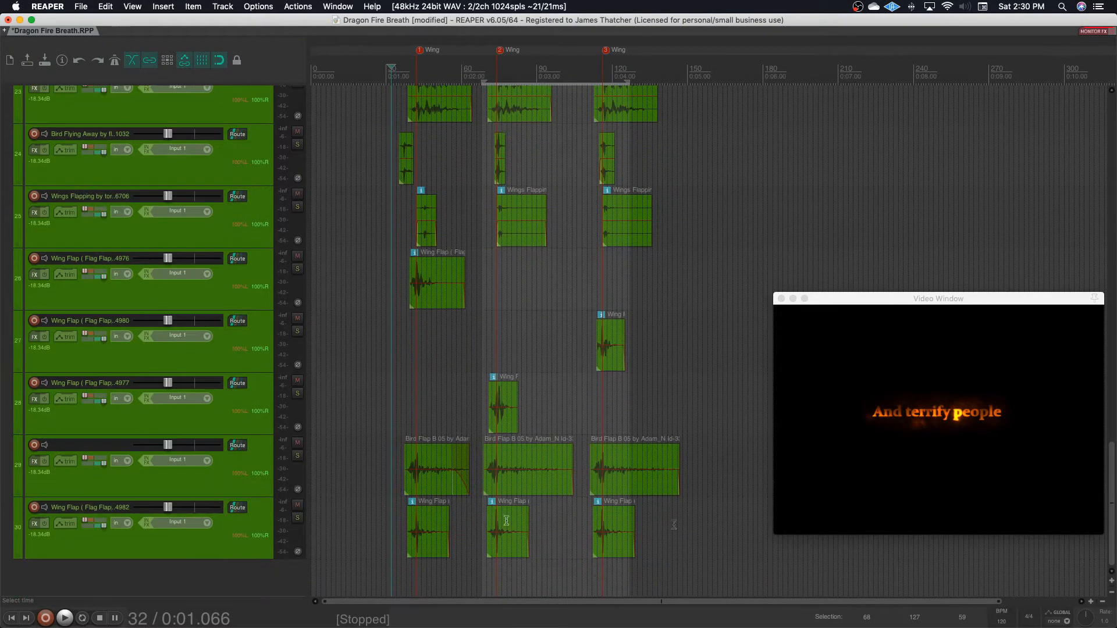
left_click(106, 544)
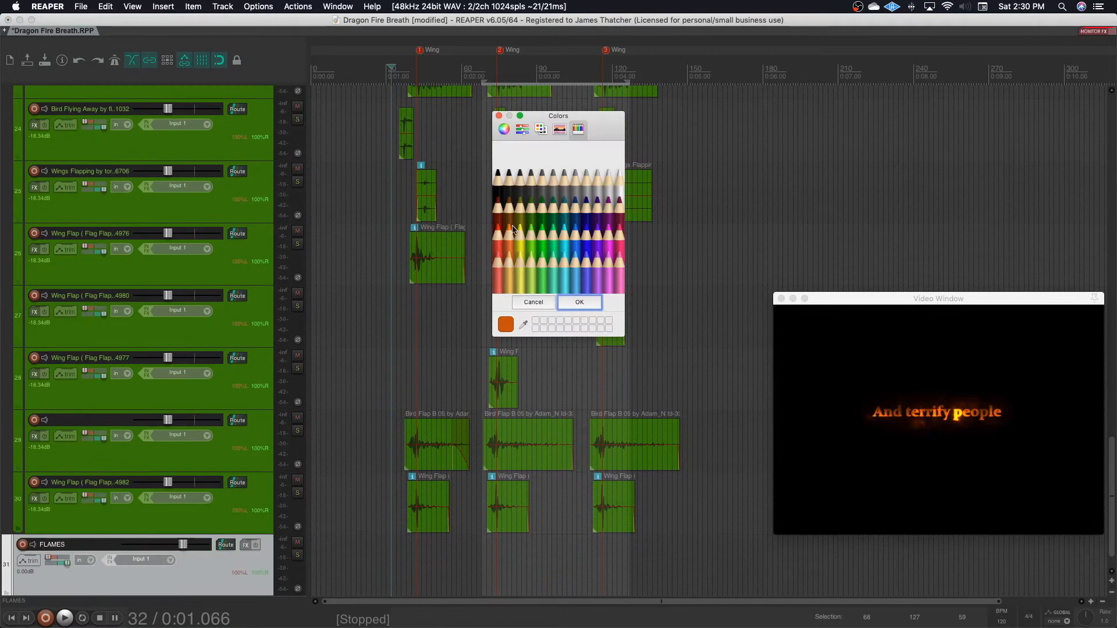
left_click(508, 241)
left_click(593, 303)
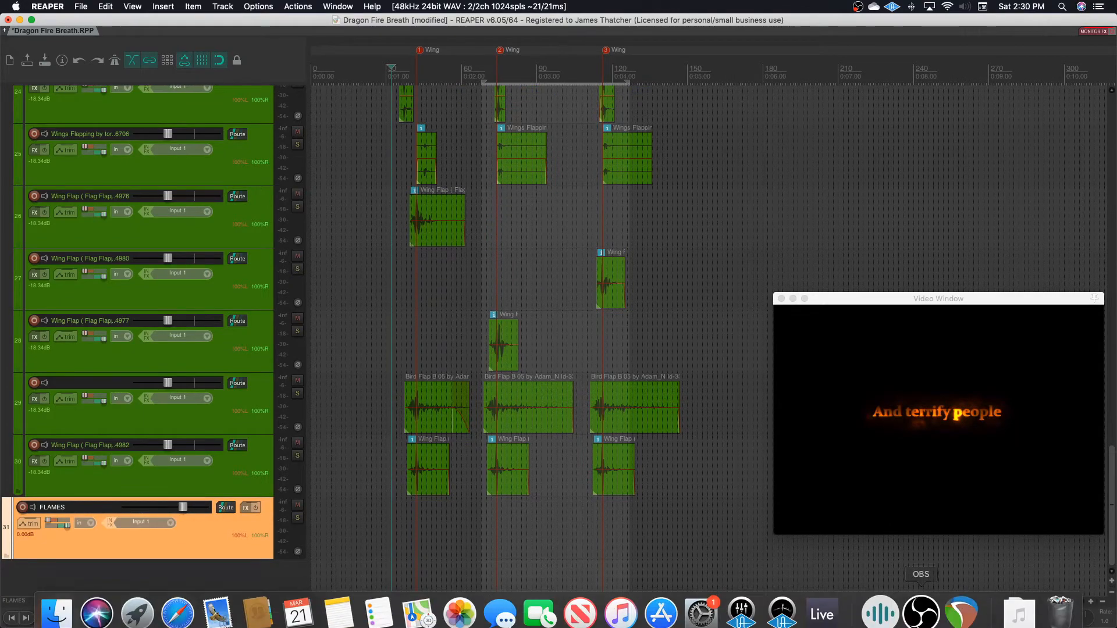
Switch to Soundly and search the sound library for "flamethrower".
left_click(947, 608)
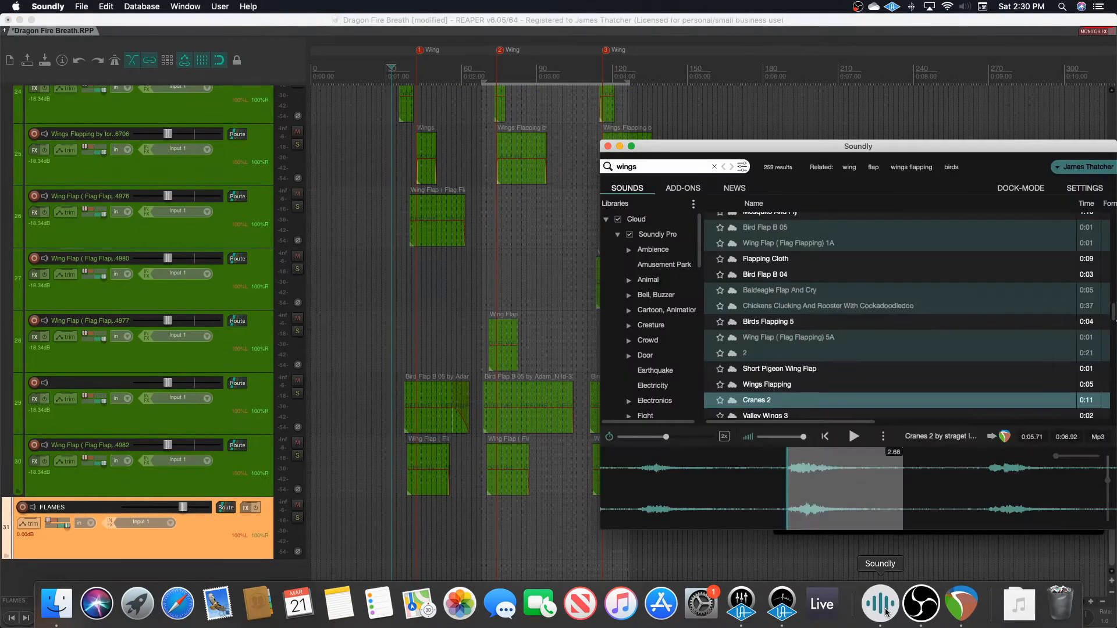
left_click(715, 167)
type("FLA")
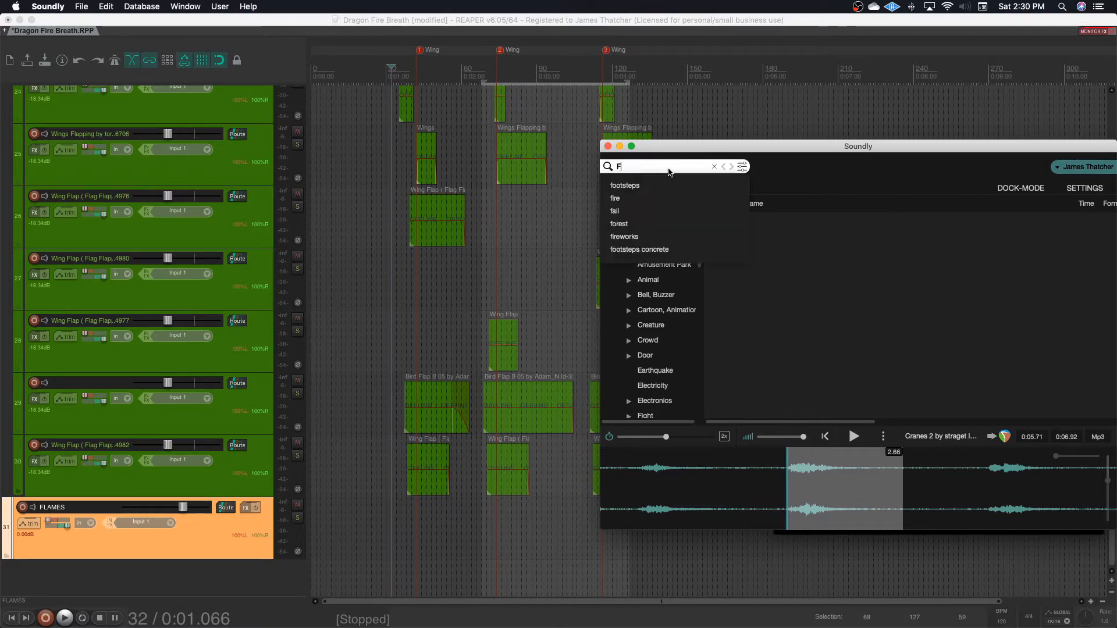
key("BackSpace")
key("BackSpace")
key("BackSpace")
type("flamethrower")
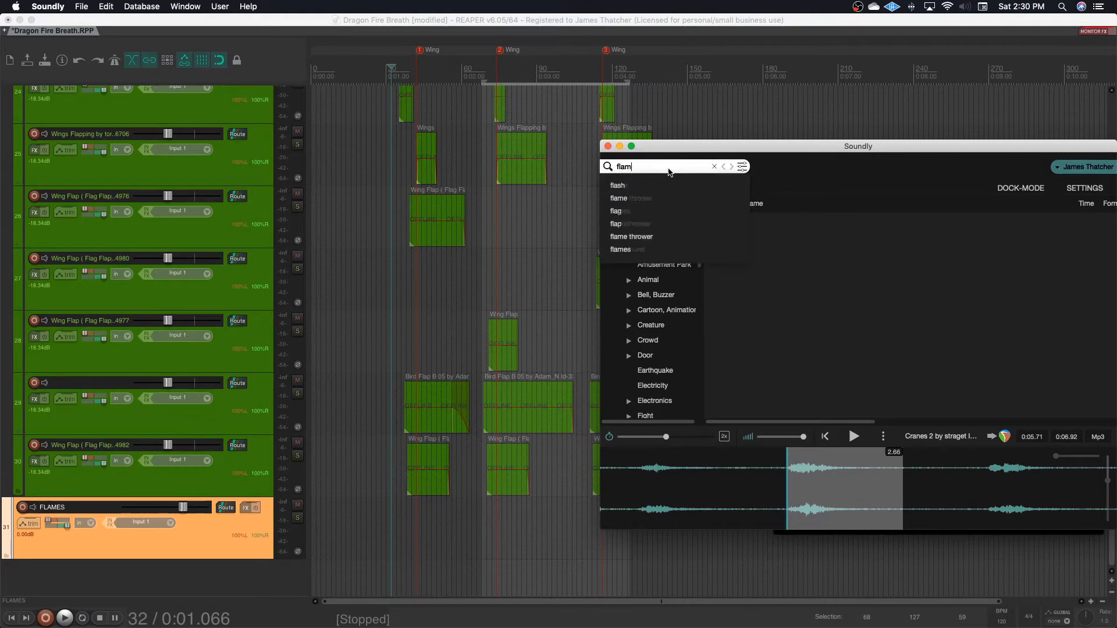
key("Return")
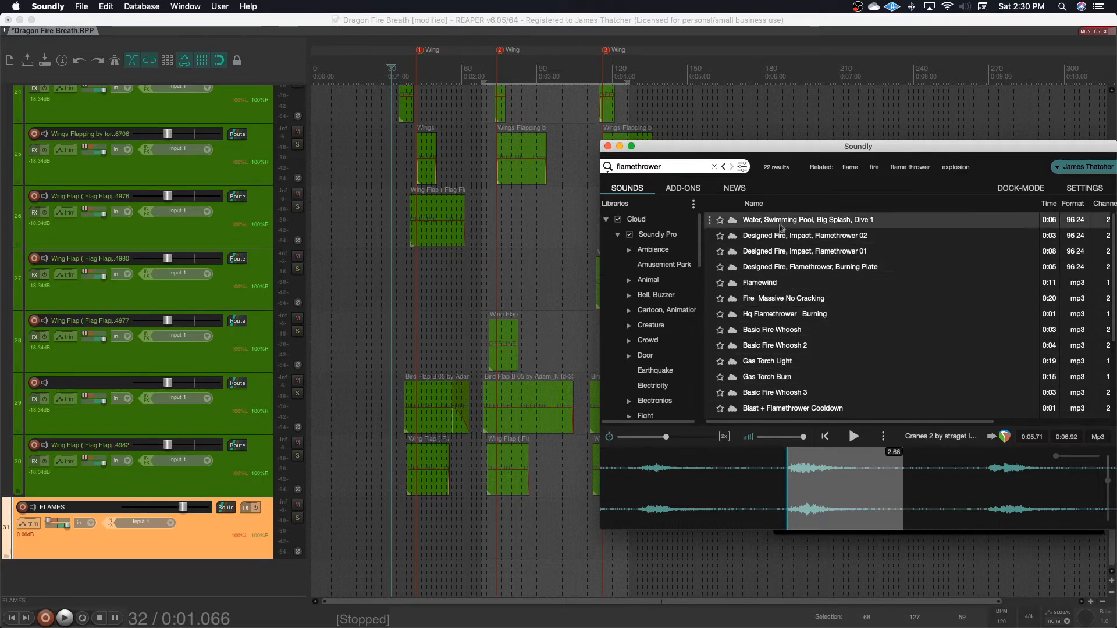
Preview Designed Fire, Impact, Flamethrower 02 and send it to REAPER on a new track inside the FLAMES folder.
left_click(783, 237)
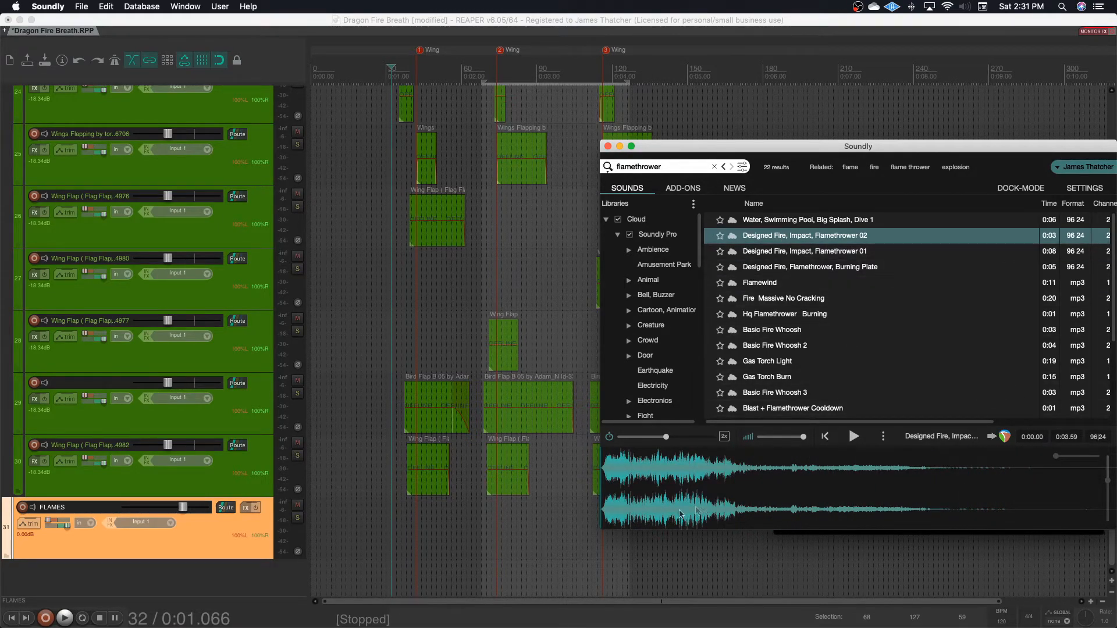
left_click(1005, 438)
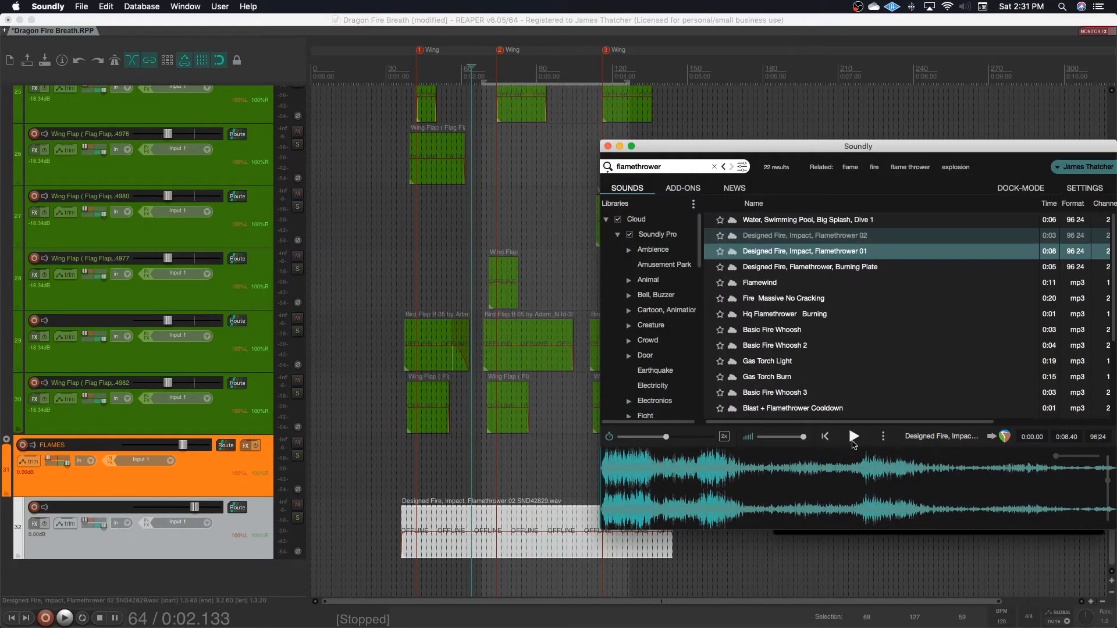
Audition Designed Fire, Impact, Flamethrower 01, then Designed Fire, Flamethrower, Burning Plate and Flamewind.
left_click(854, 438)
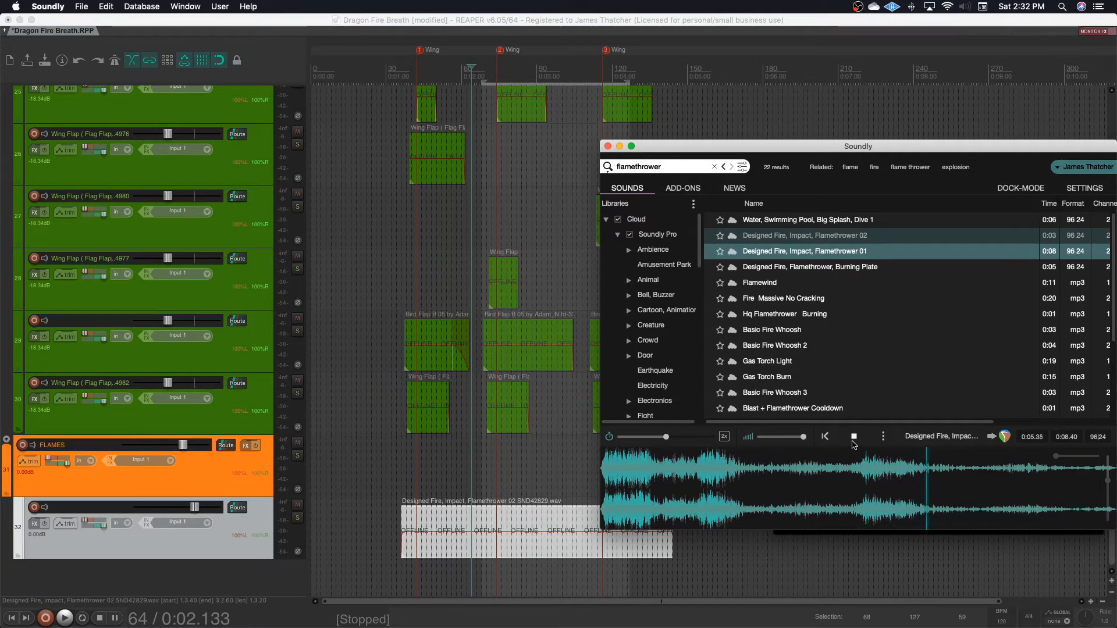
left_click(852, 441)
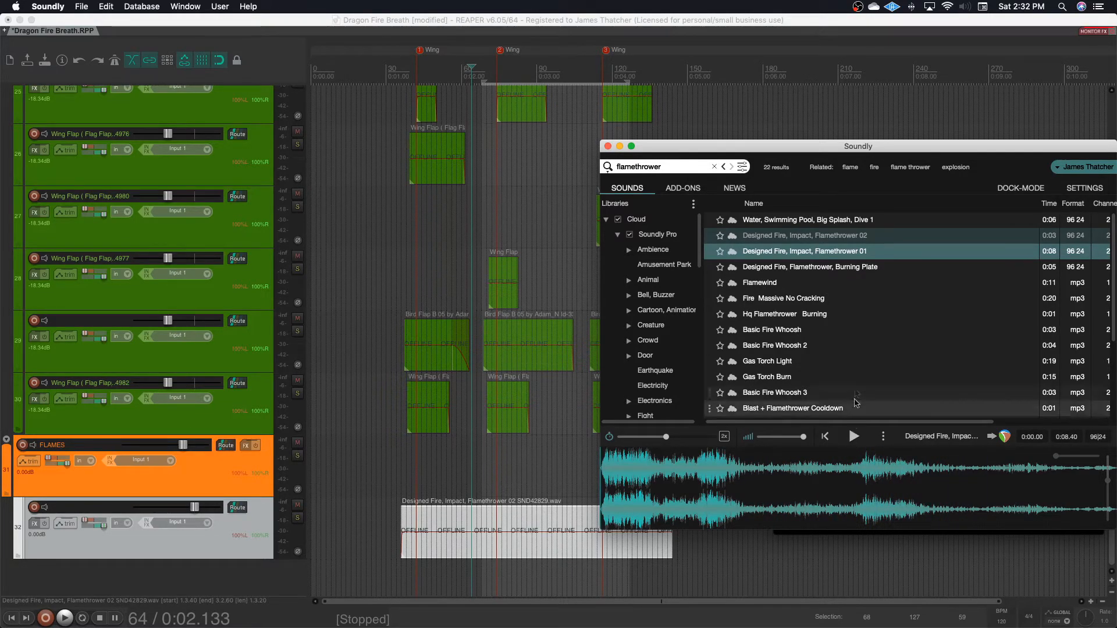
left_click(822, 269)
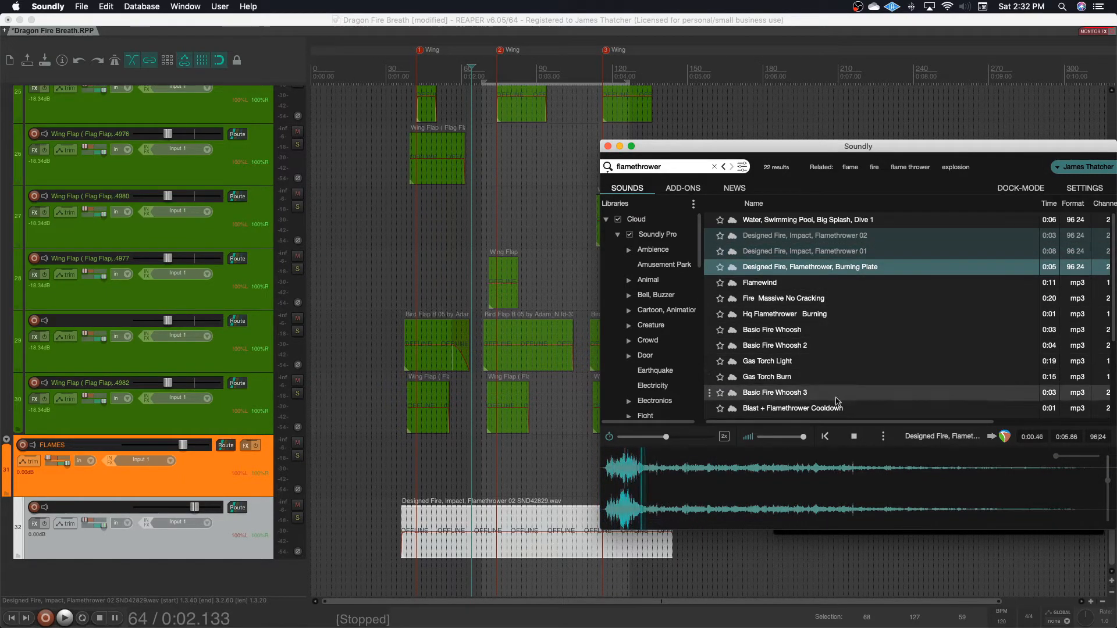
left_click(854, 437)
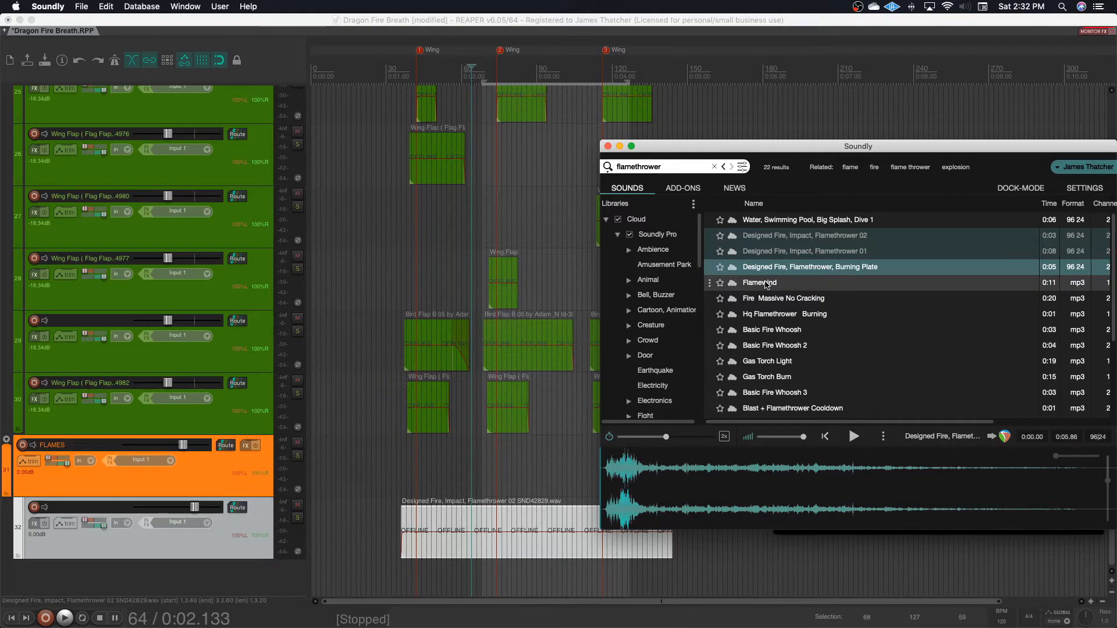
left_click(766, 284)
left_click(766, 480)
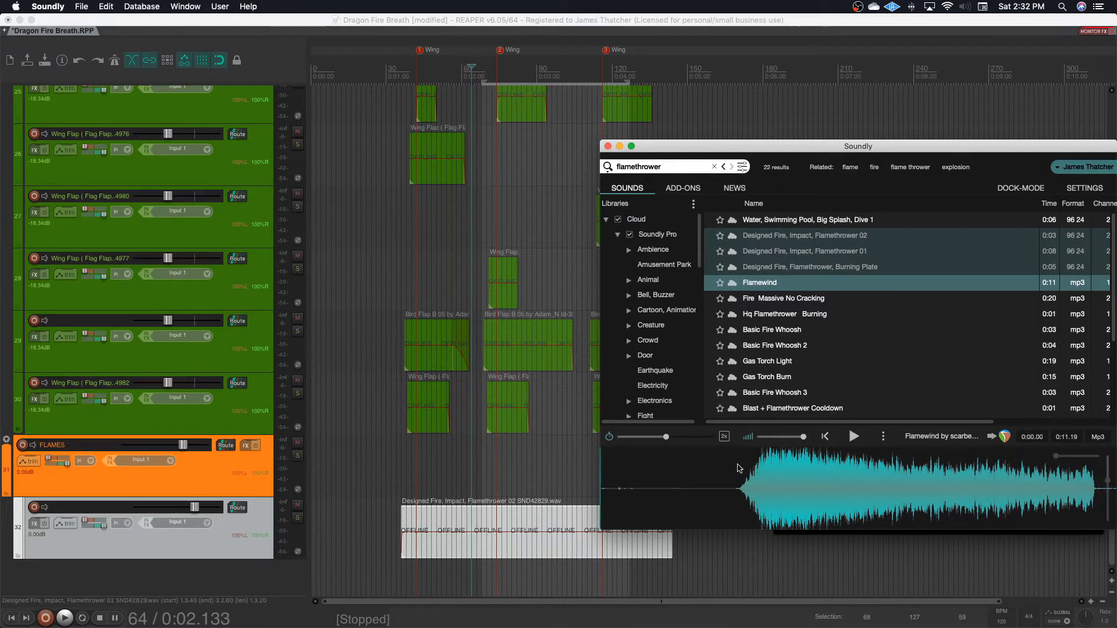
Place the Flamewind swell on a new track below Flamethrower 02, and shorten it with a fade-out near the third Wing marker.
left_click_drag(732, 469, 448, 550)
left_click(477, 547)
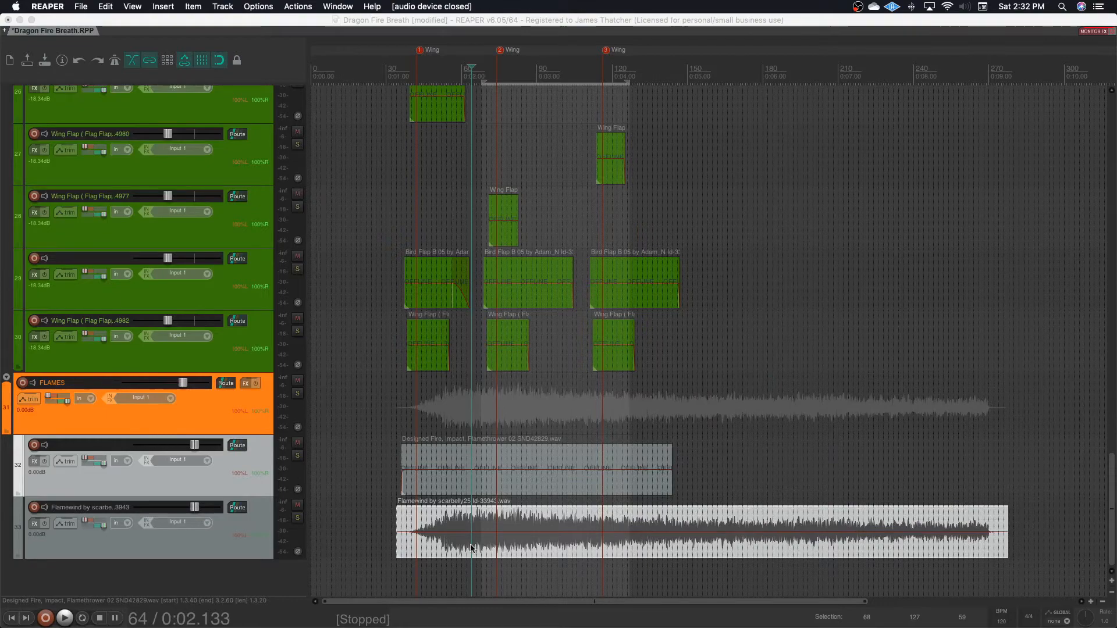
scroll(451, 547, "right", 5)
left_click_drag(836, 544, 376, 512)
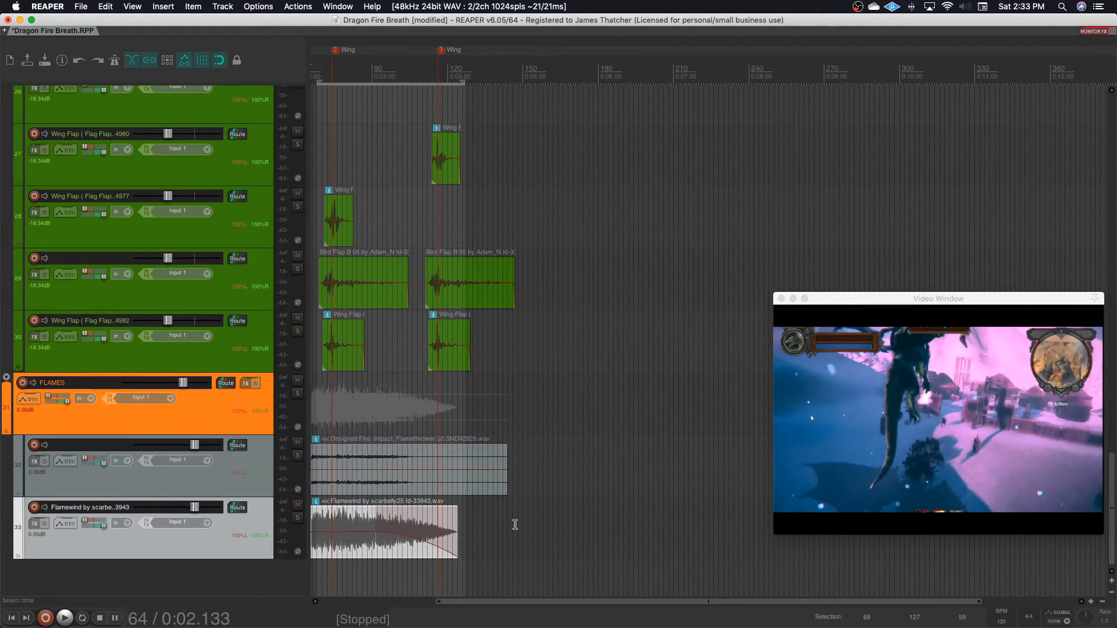
Solo the FLAMES folder, audition it from 0:00.533, and lower both flame tracks to -10.14 dB.
scroll(515, 525, "left", 5)
key("F6")
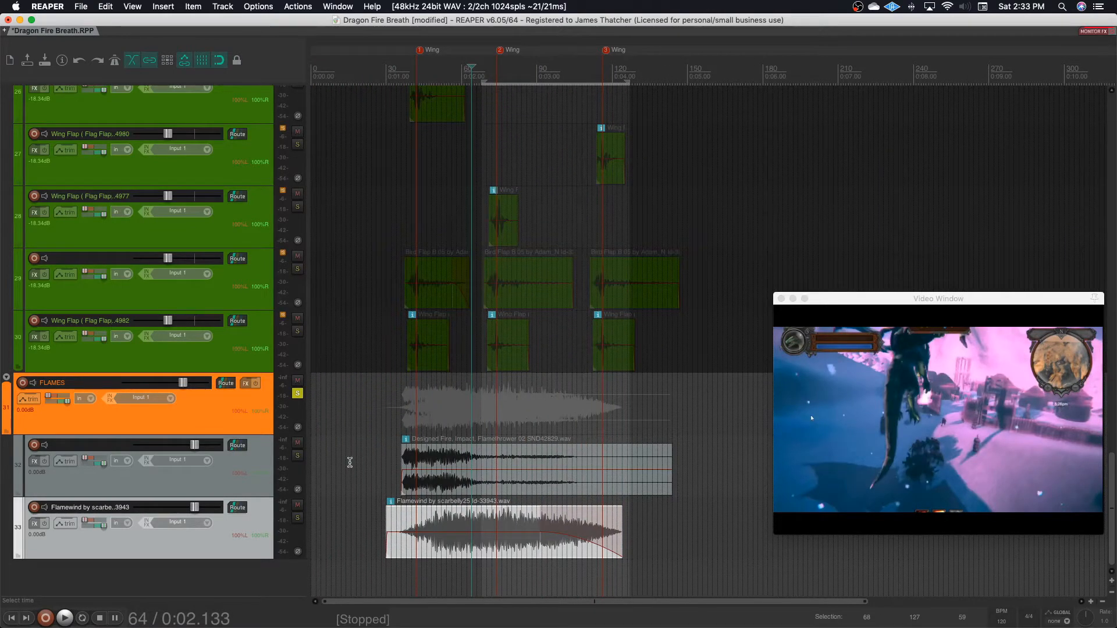
left_click(349, 463)
key("space")
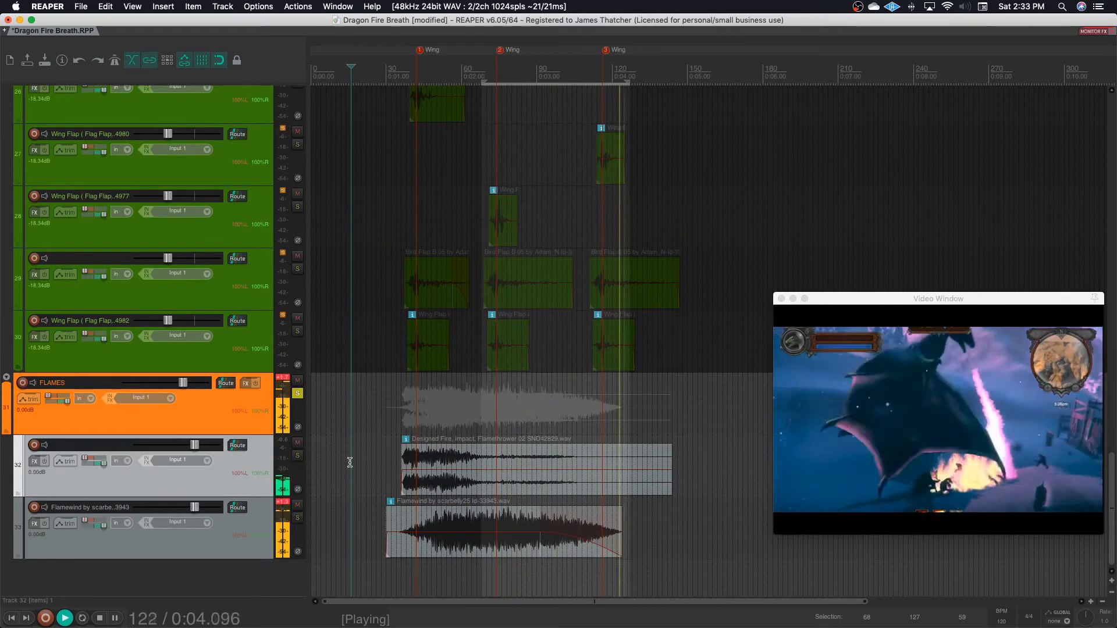
key("space")
left_click_drag(173, 509, 157, 509)
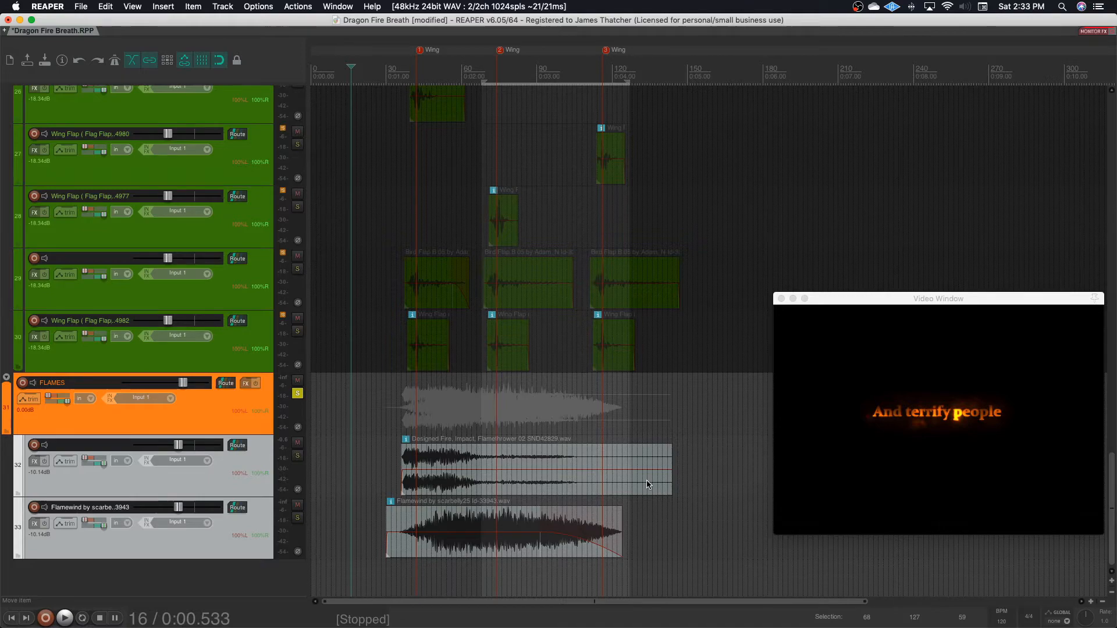
Preview Fire Massive No Cracking in Soundly, add it on a new track below Flamewind, and trim it with a long fade-out.
key("super+Tab")
key("Down")
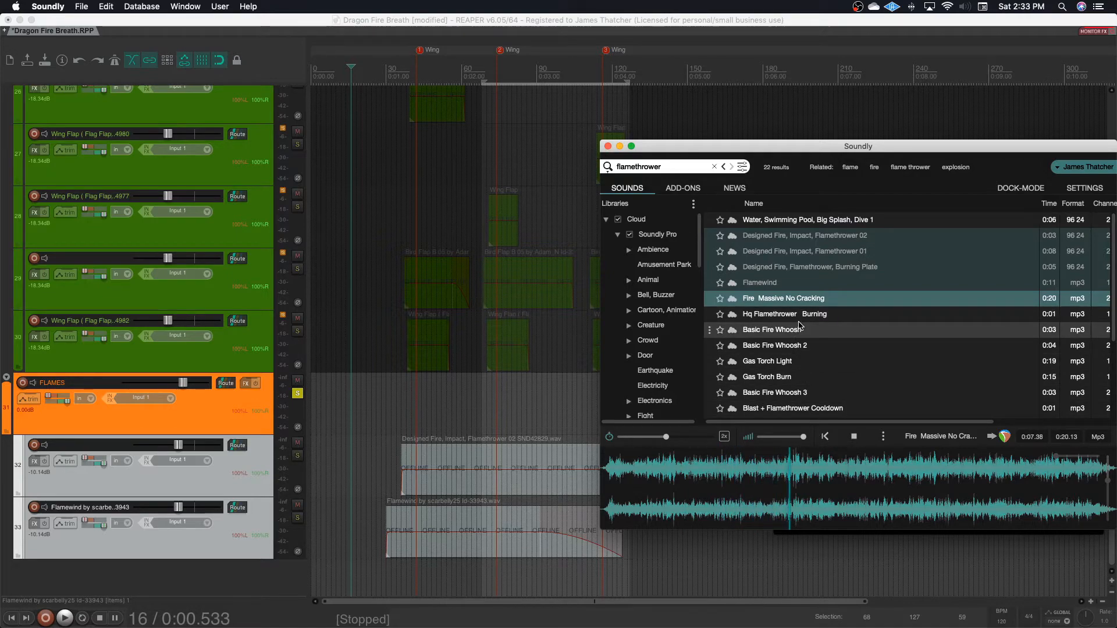
key("space")
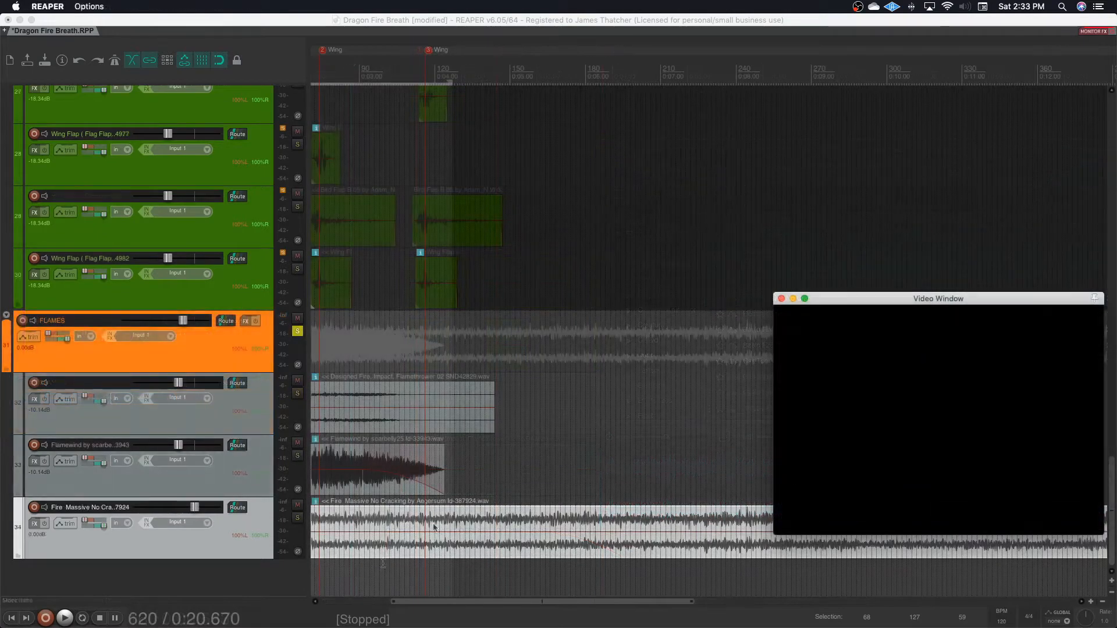
scroll(498, 462, "down", 6)
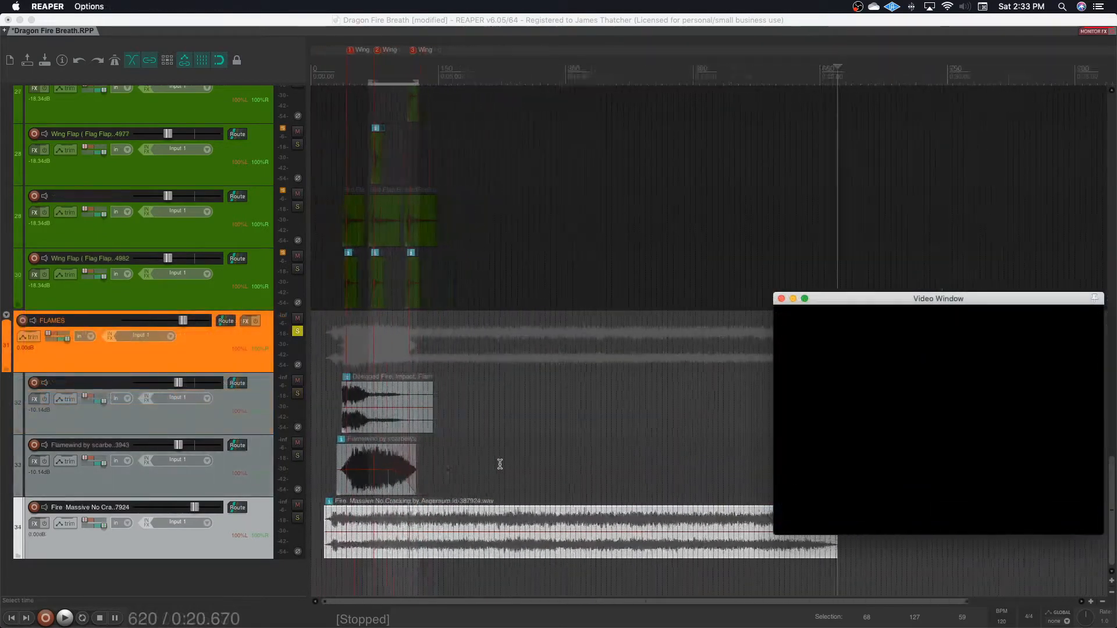
left_click_drag(749, 542, 410, 508)
Return to Soundly and audition Hq Flamethrower Burning, Basic Fire Whoosh, Basic Fire Whoosh 2 and Gas Torch Light.
key("super+Tab")
left_click(772, 314)
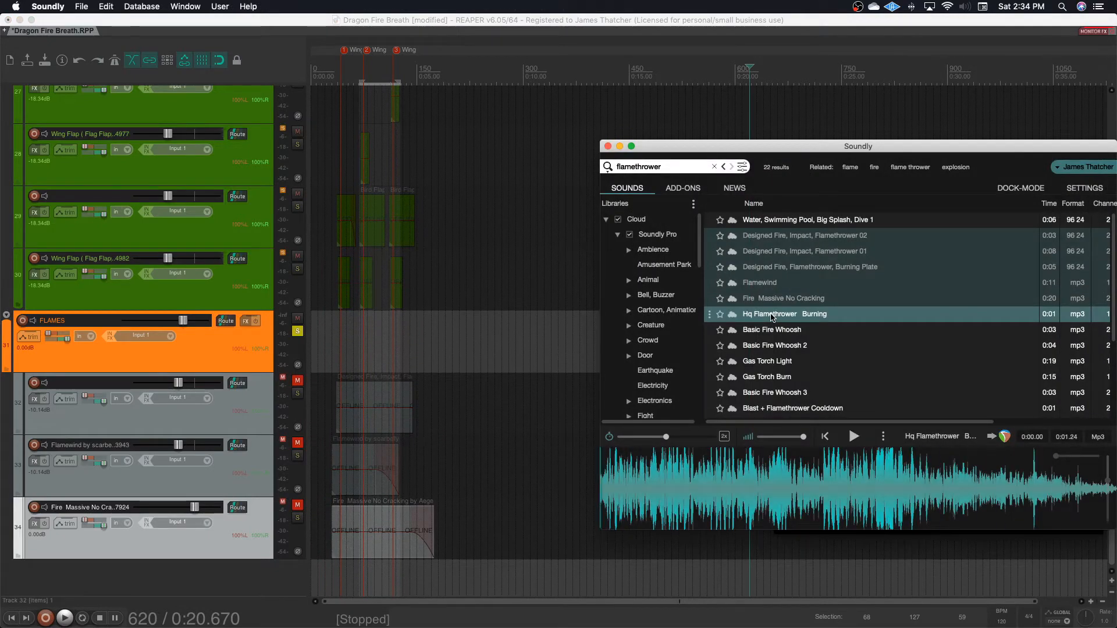
left_click(772, 330)
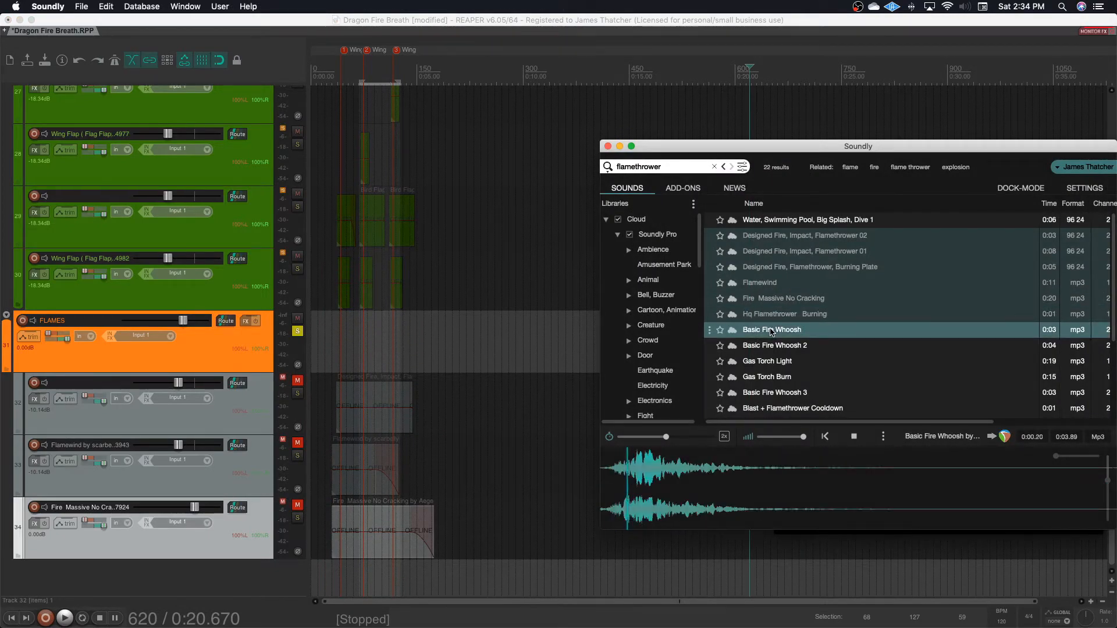
left_click(773, 348)
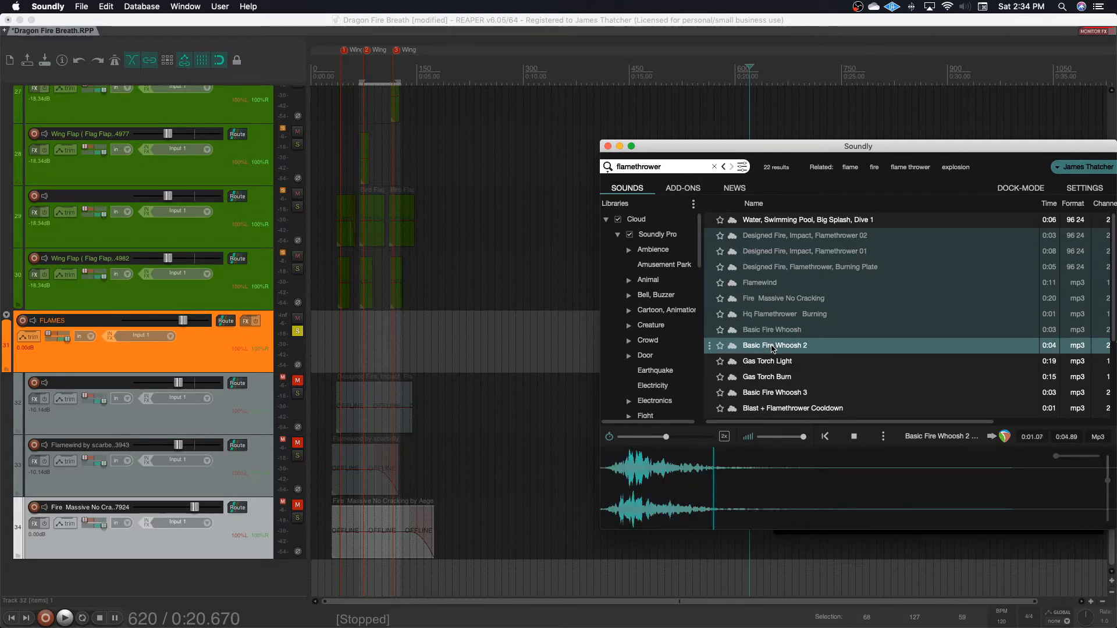
left_click(768, 362)
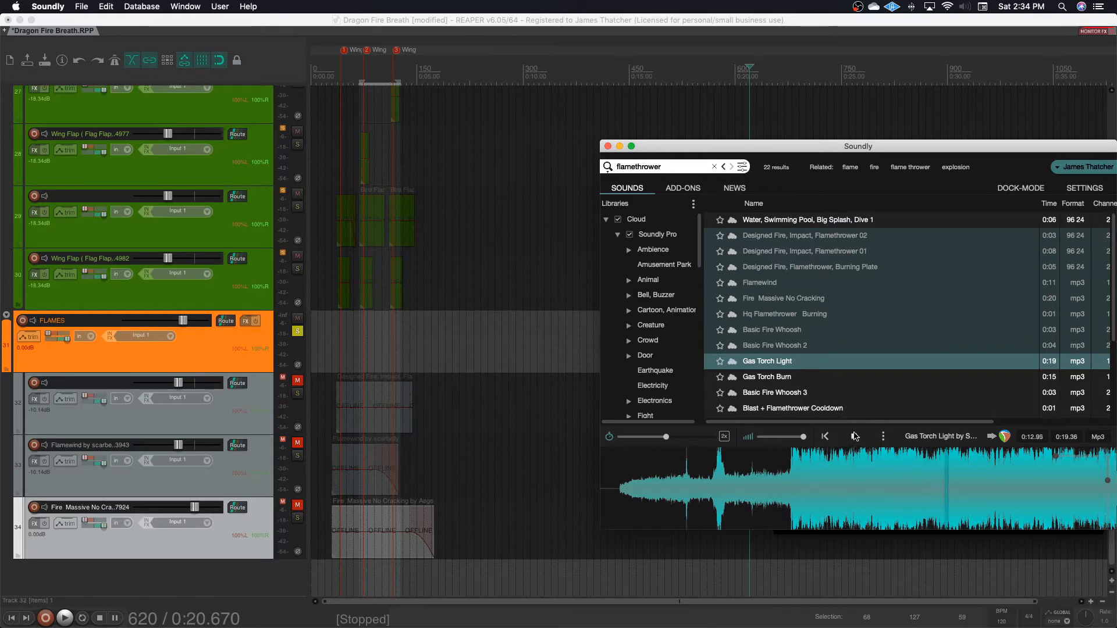
left_click(854, 436)
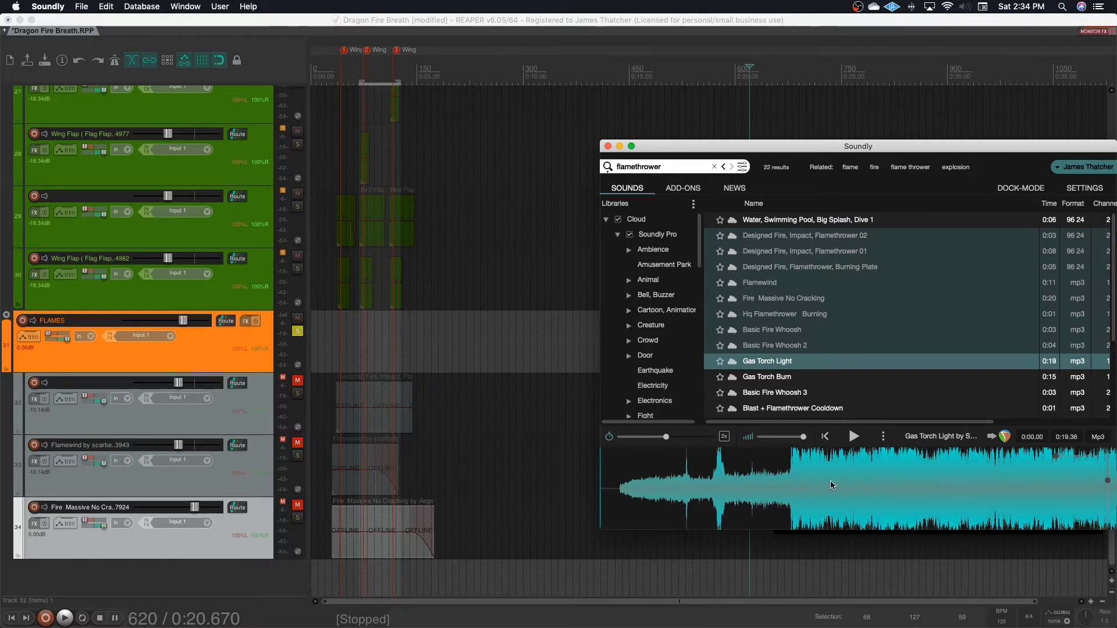
Add a loud section of Gas Torch Light below Fire Massive No Cracking, trimmed to that clip's length with a fade-in and fade-out.
left_click_drag(814, 482, 941, 486)
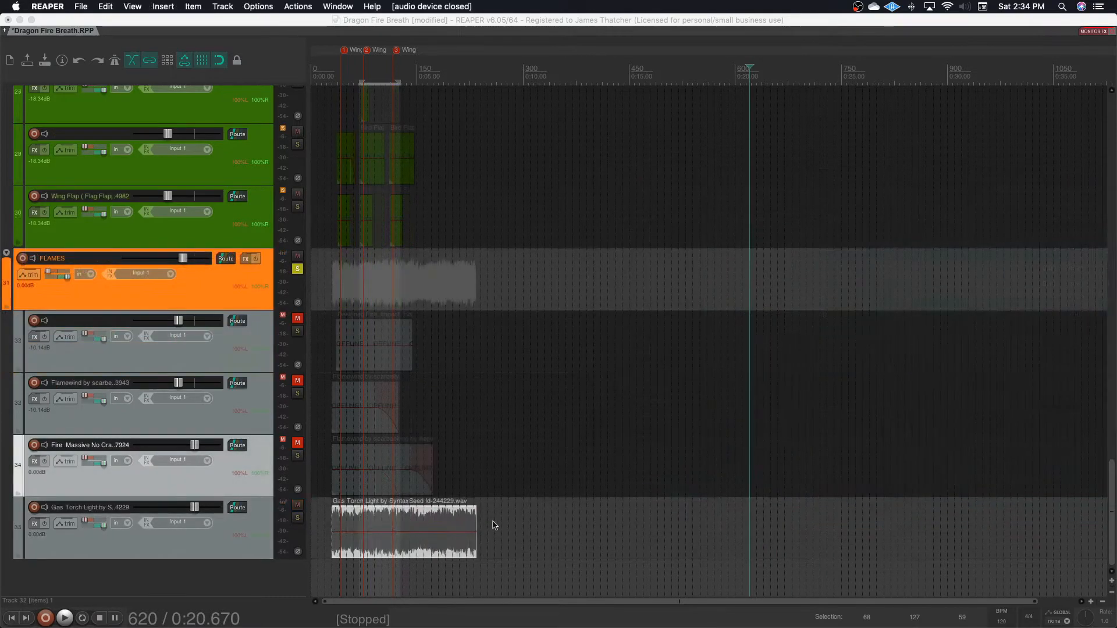
left_click(494, 524)
left_click_drag(472, 524, 405, 513)
left_click_drag(333, 508, 352, 508)
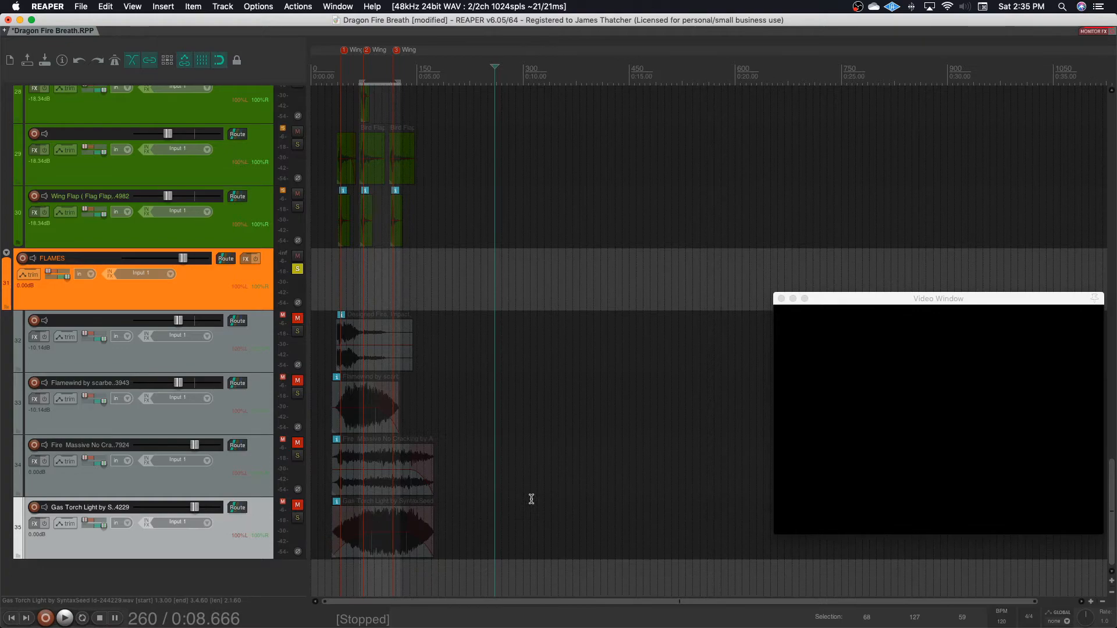
Audition Soundly results from Gas Torch Burn onward, and add the third burst of Flamethrower Weapon Short Medium Bursts below the Gas Torch Light track.
left_click(879, 615)
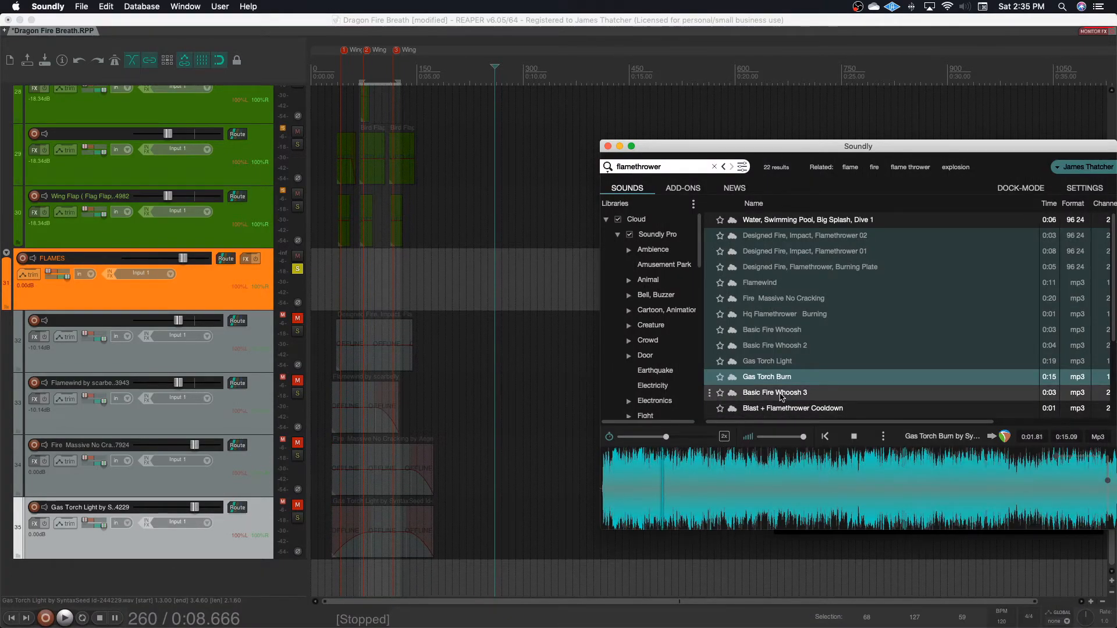
left_click(785, 392)
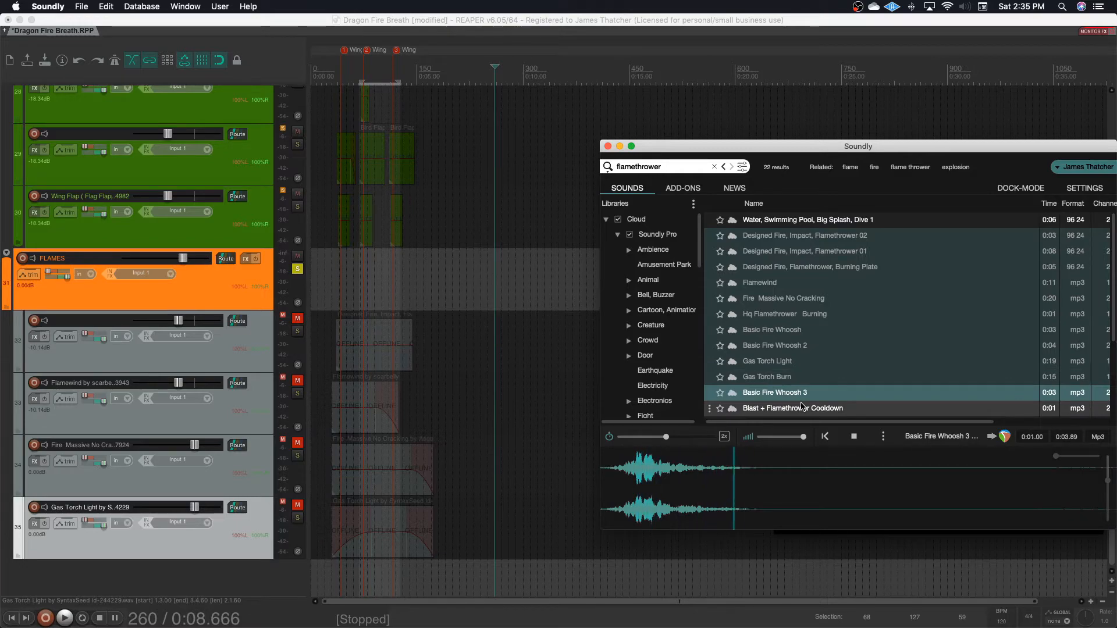
left_click(802, 408)
scroll(800, 343, "down", 4)
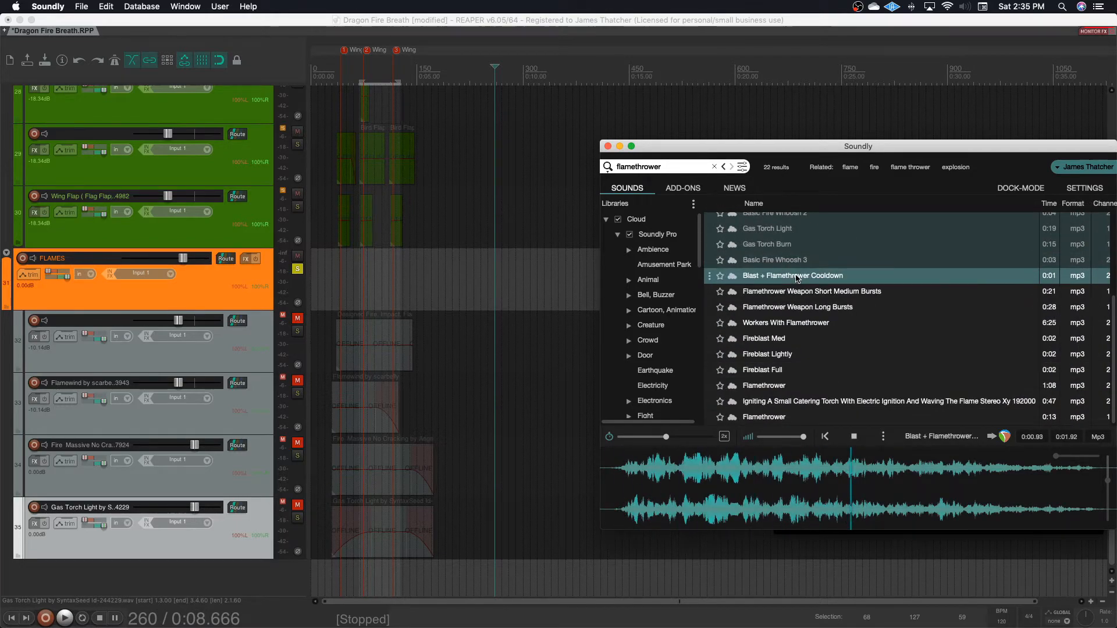
left_click(792, 291)
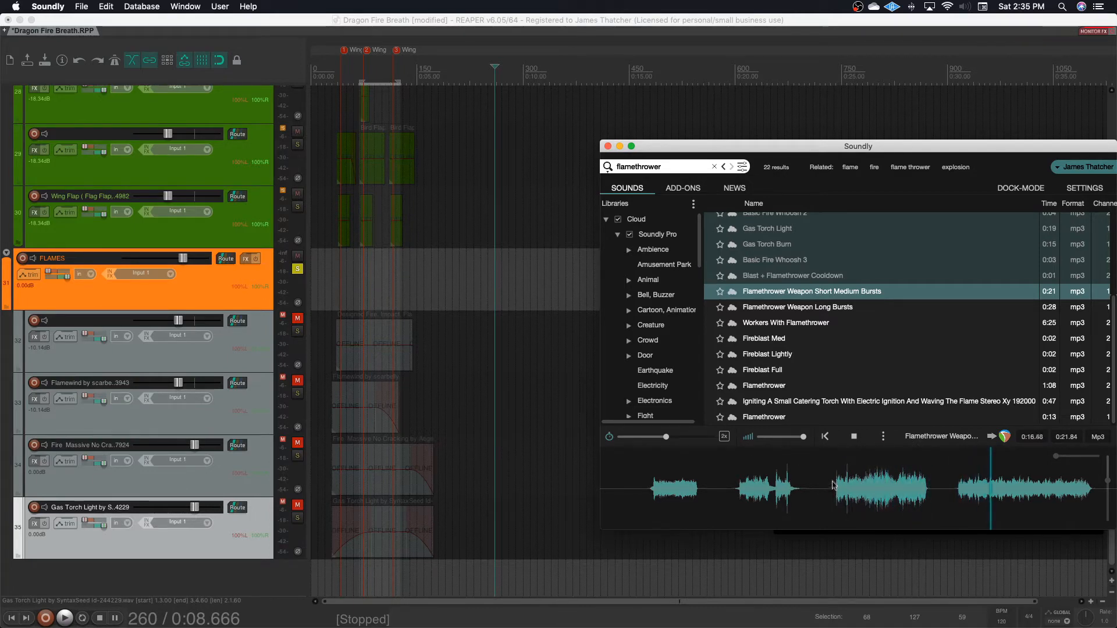
left_click_drag(832, 489, 349, 577)
Audition Fireblast Med, Fireblast Lightly, Fireblast Full and the 1:08 Flamethrower recording, replaying that recording's middle burst.
left_click(770, 339)
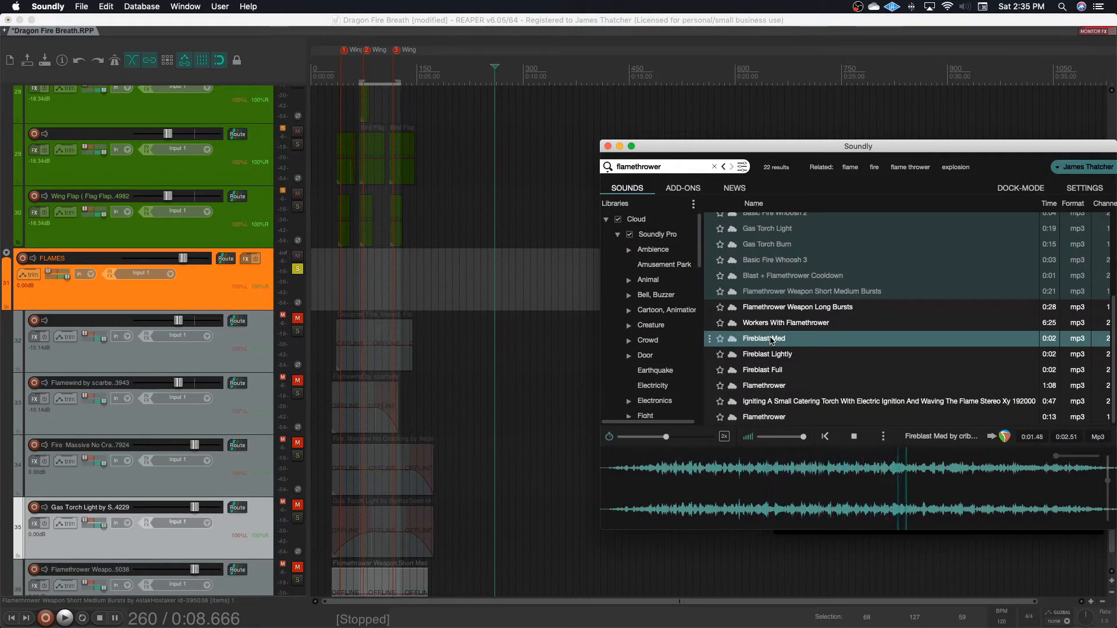
left_click(765, 354)
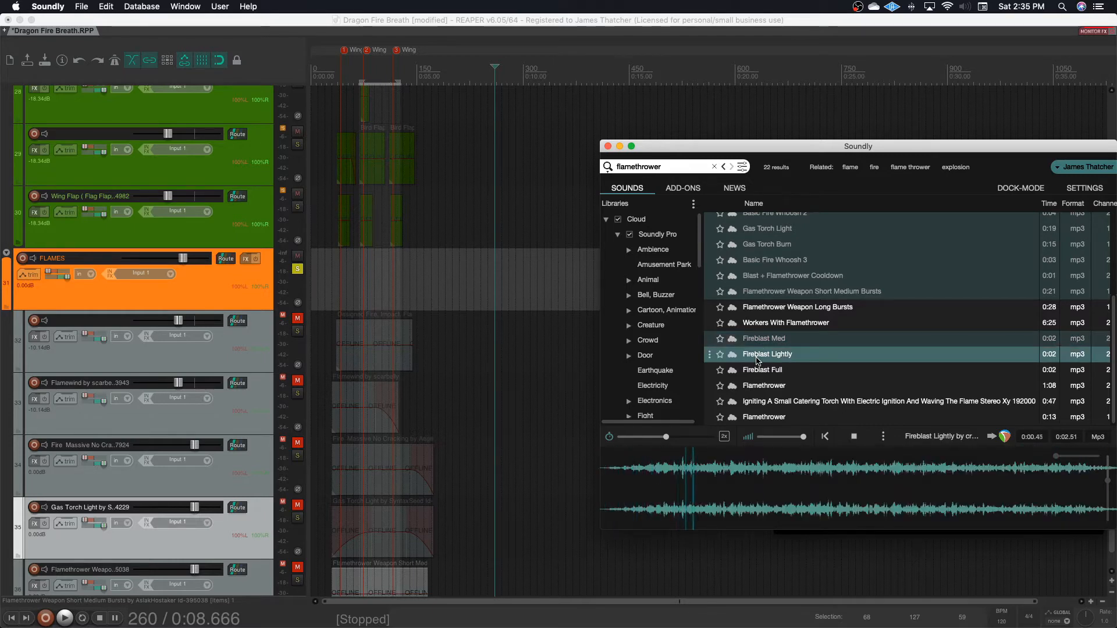
left_click(761, 371)
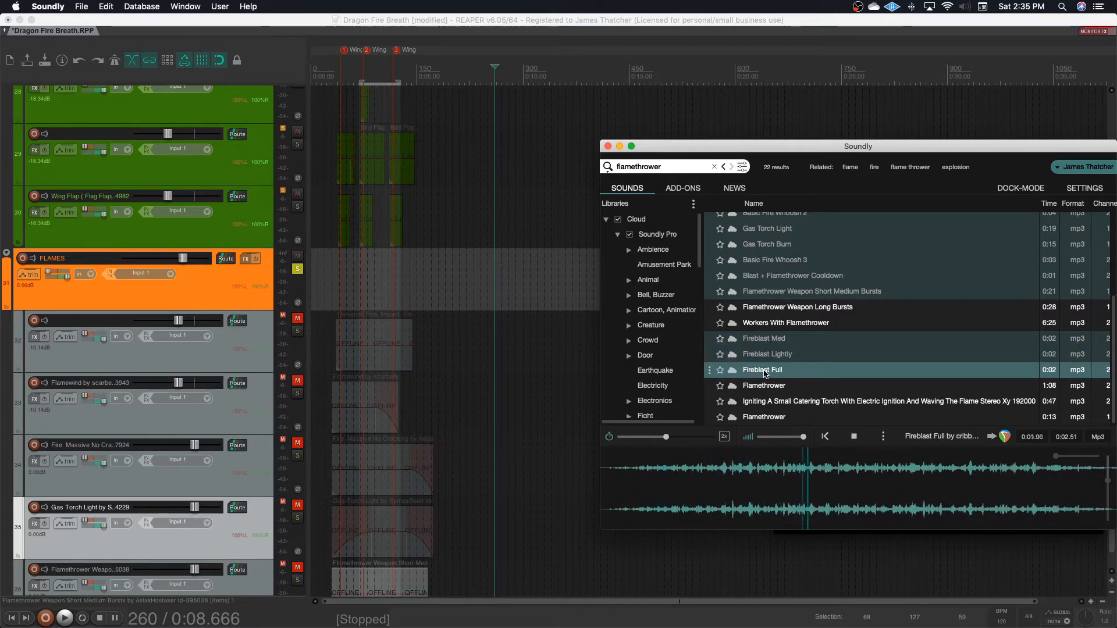
left_click(766, 386)
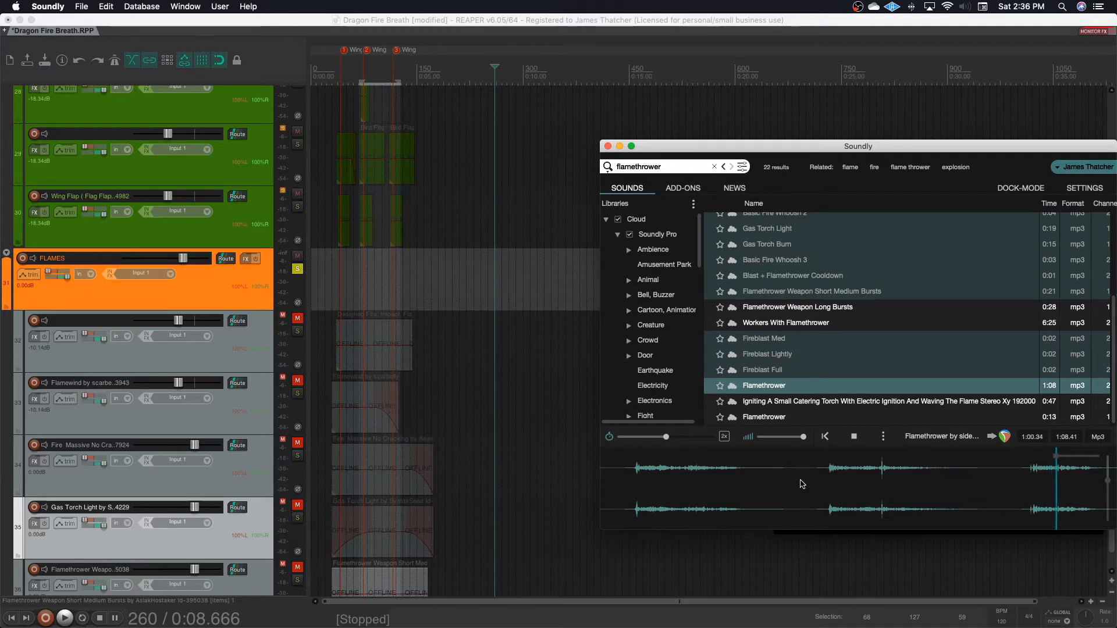
left_click_drag(828, 484, 878, 489)
left_click(882, 489)
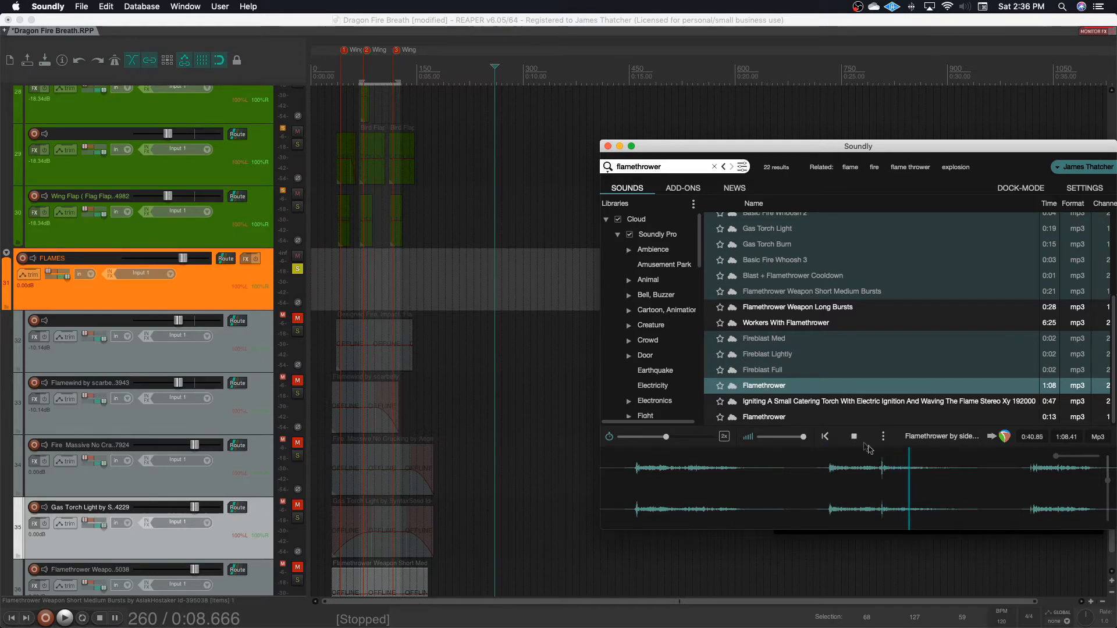
Add the middle burst of the 1:08 Flamethrower recording to the project and move it to a new track below Flamethrower Weapon, aligned with the other flames.
left_click_drag(827, 478, 463, 568)
scroll(464, 569, "down", 2)
left_click(510, 538)
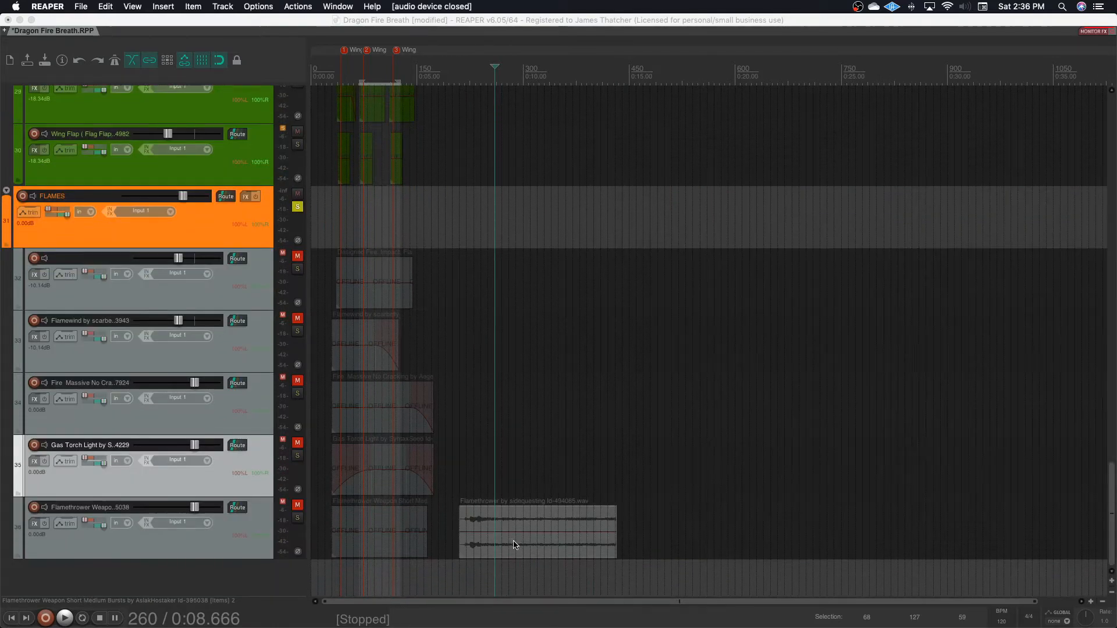
left_click_drag(510, 538, 392, 578)
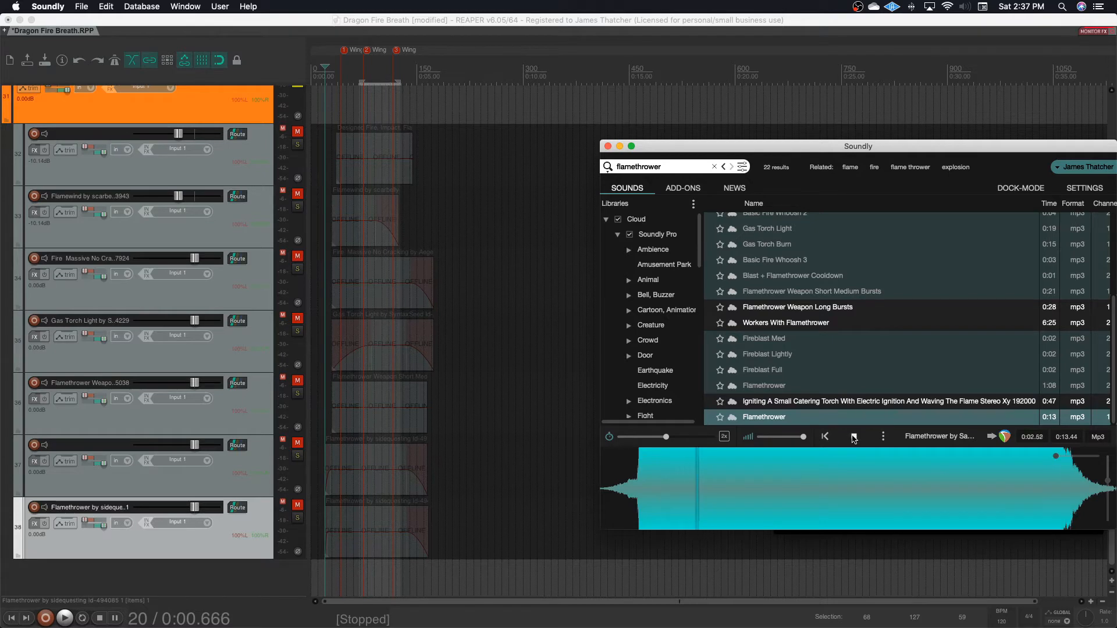
Stop auditioning the 0:13 Flamethrower, search Soundly for "fire", and add Whoosh, Fire Spray, Sparkles 1 below the flamethrower tracks.
left_click(851, 437)
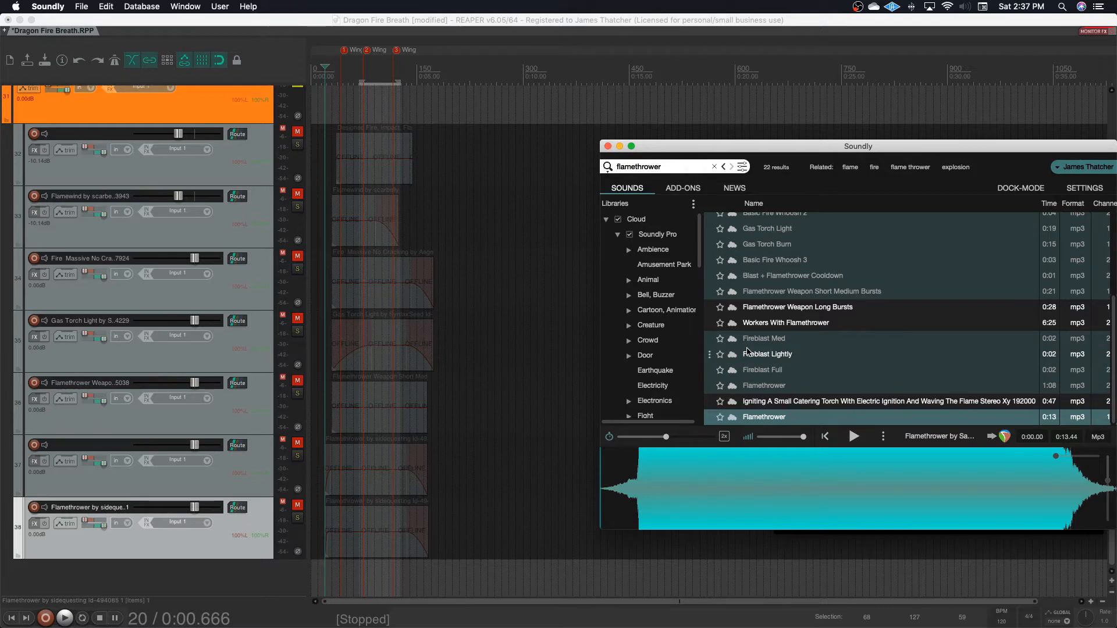
left_click(769, 226)
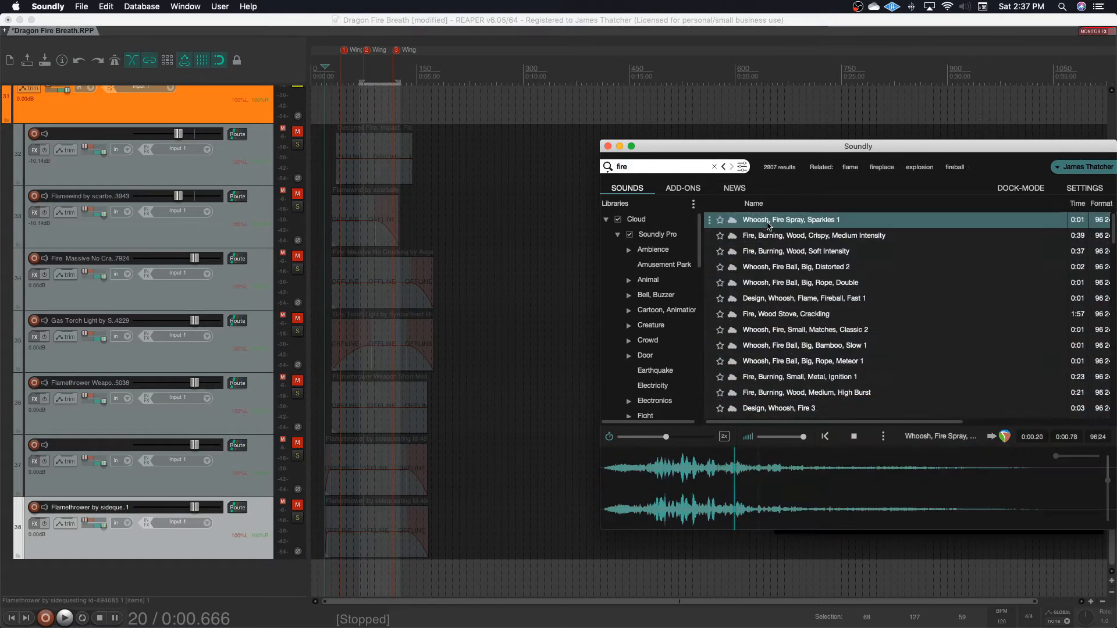
left_click(992, 436)
Add a 7.14-second crackling section of Fire, Burning, Wood, Crispy, Medium Intensity beneath a new Fire Crackle track, outside the FLAMES folder.
left_click(795, 235)
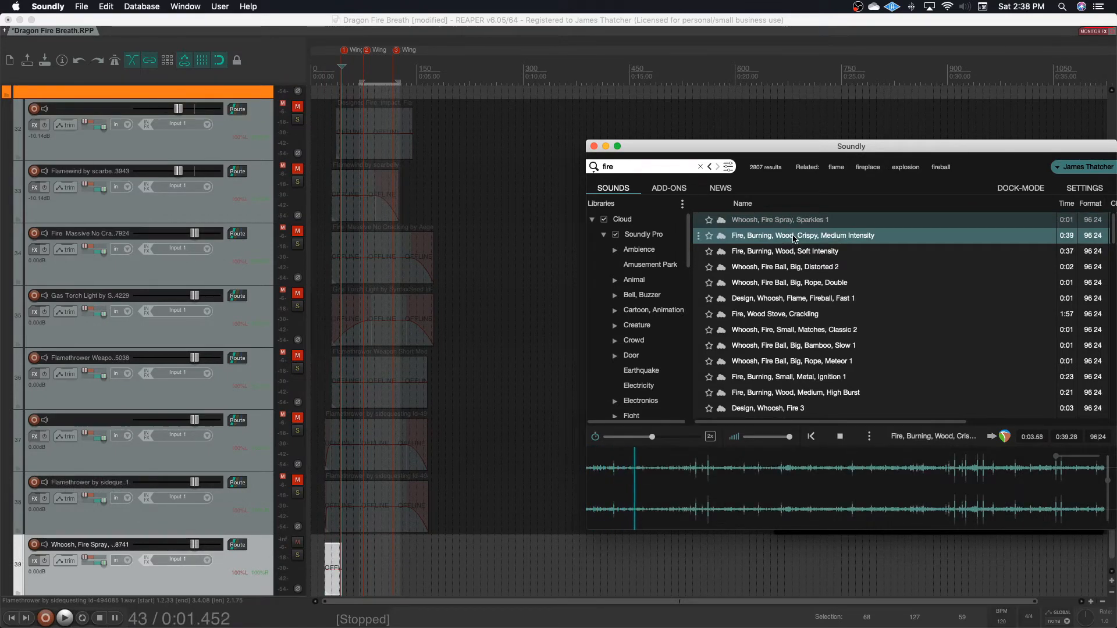
left_click(955, 492)
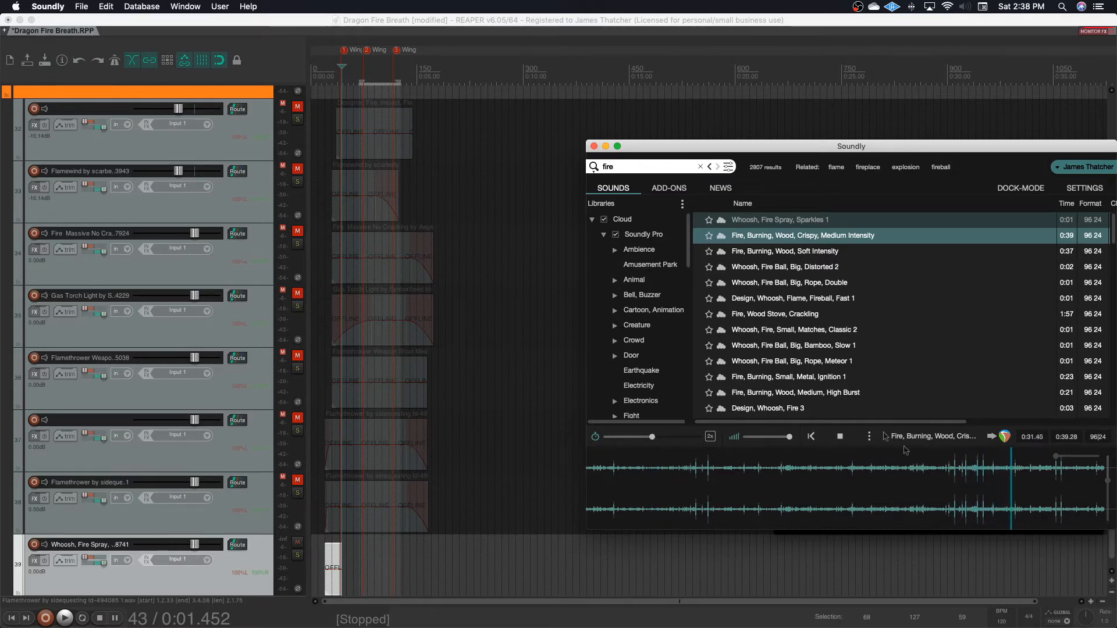
left_click(840, 438)
left_click_drag(959, 491, 1056, 488)
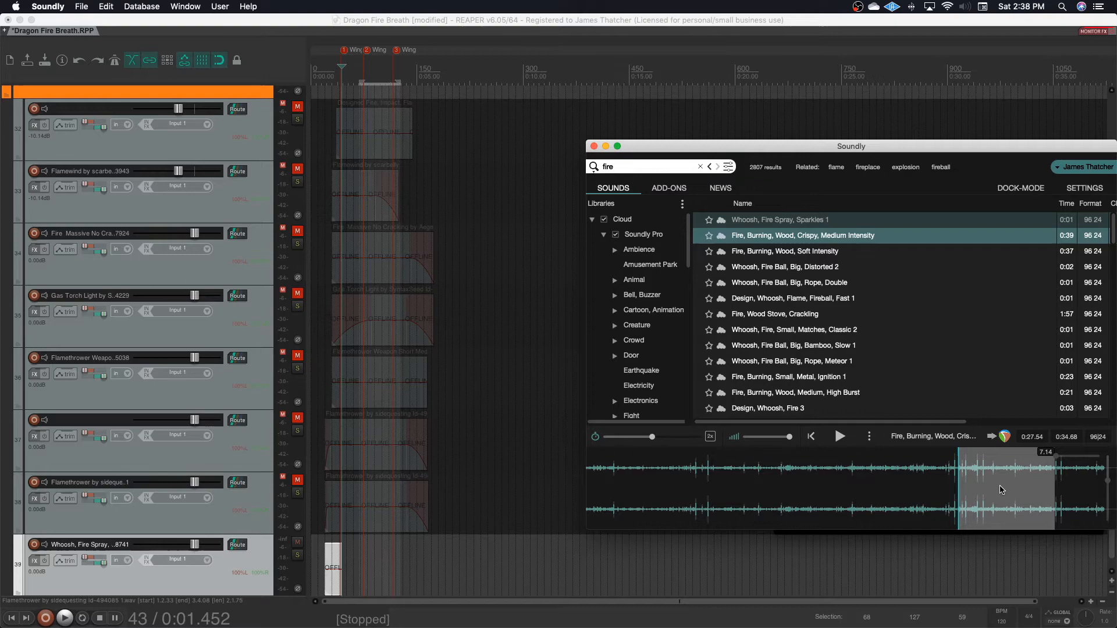
left_click_drag(990, 493, 43, 567)
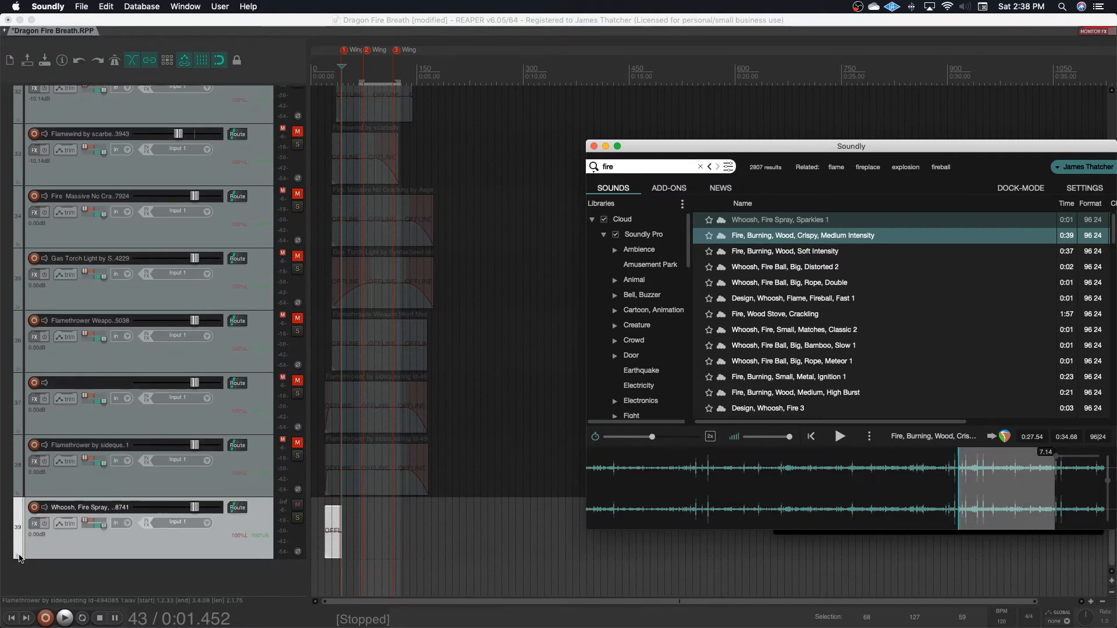
left_click(19, 559)
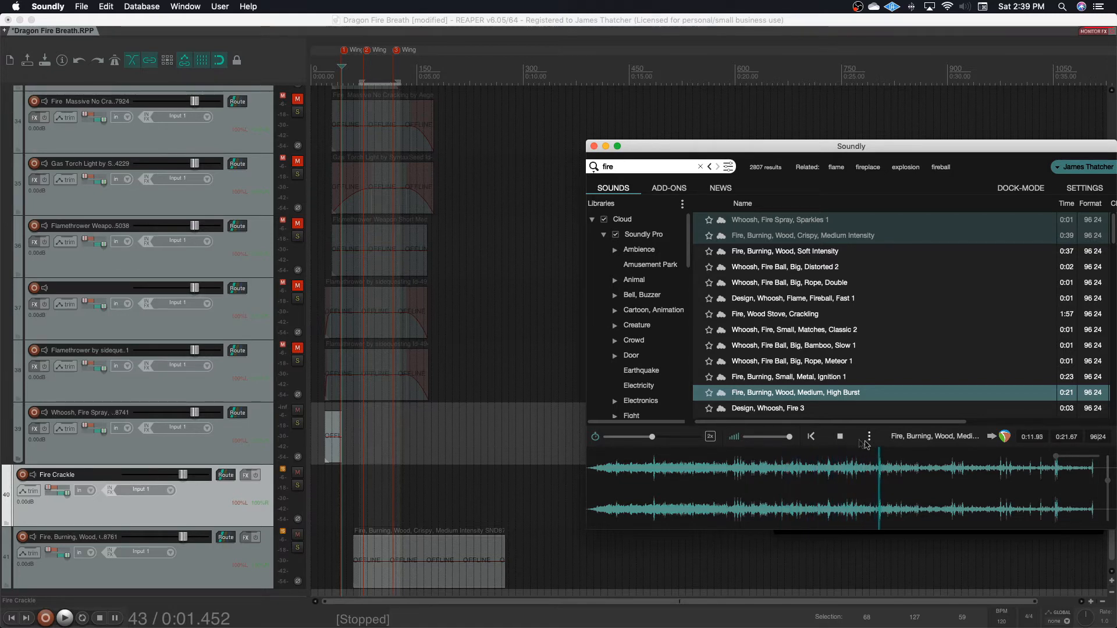
Add the opening 4.94 seconds of Fire, Burning, Wood, Medium, High Burst below the Crispy track, and audition Design, Whoosh, Fire 3.
left_click(840, 438)
left_click_drag(588, 489, 333, 597)
scroll(728, 377, "down", 3)
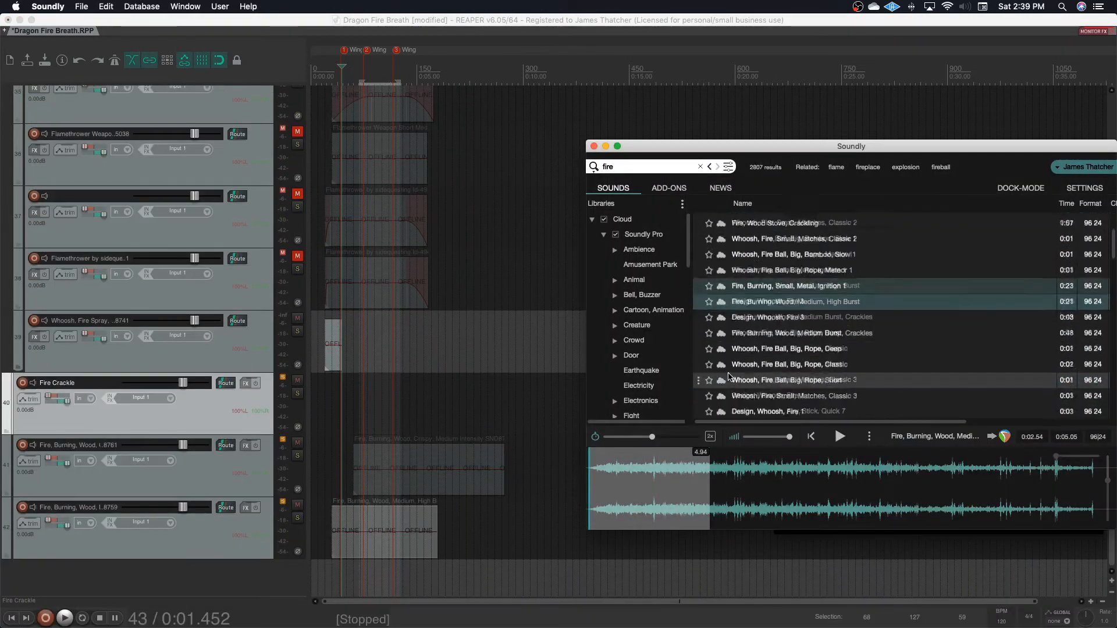
left_click(764, 241)
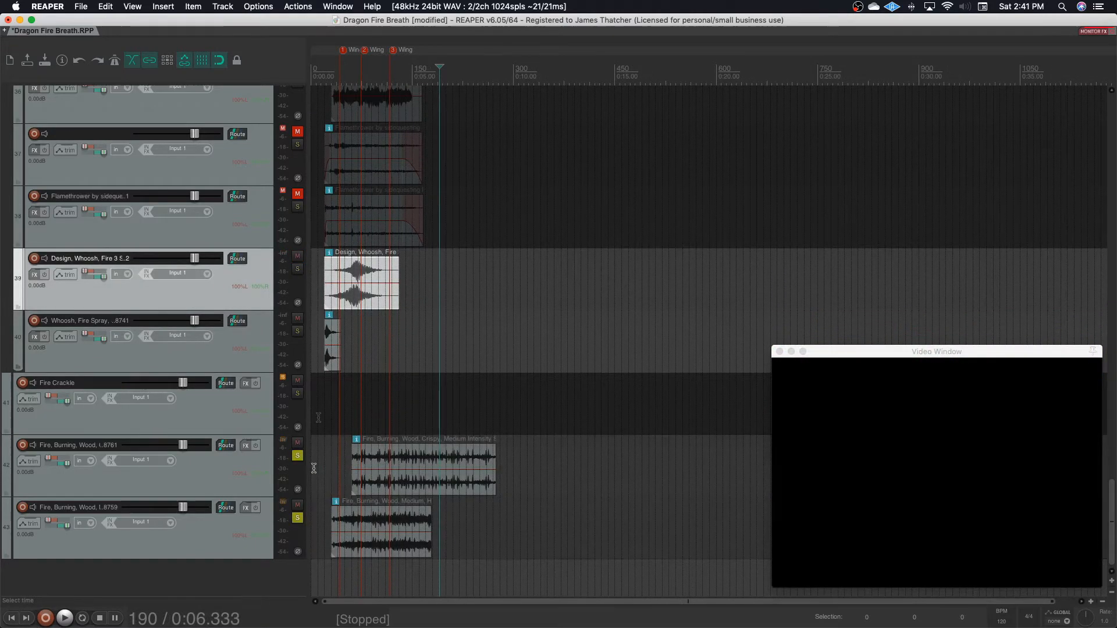
Play the crackle tracks from the start, trimming the High Burst clip's beginning to near the second Wing marker and adding a fade-in to the Crispy clip.
left_click(313, 468)
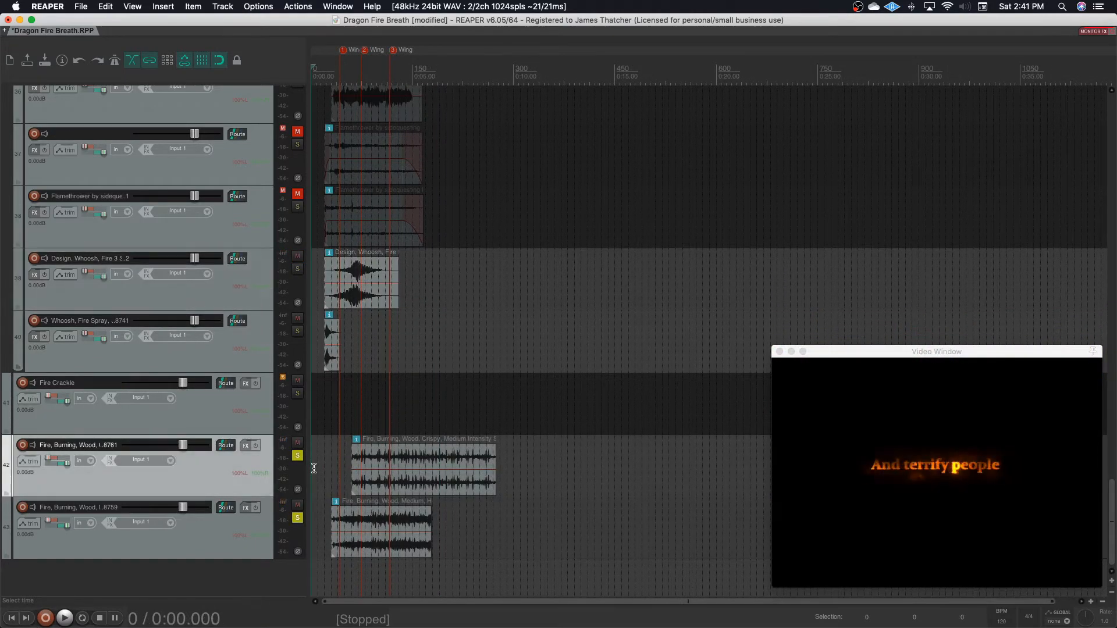
key("space")
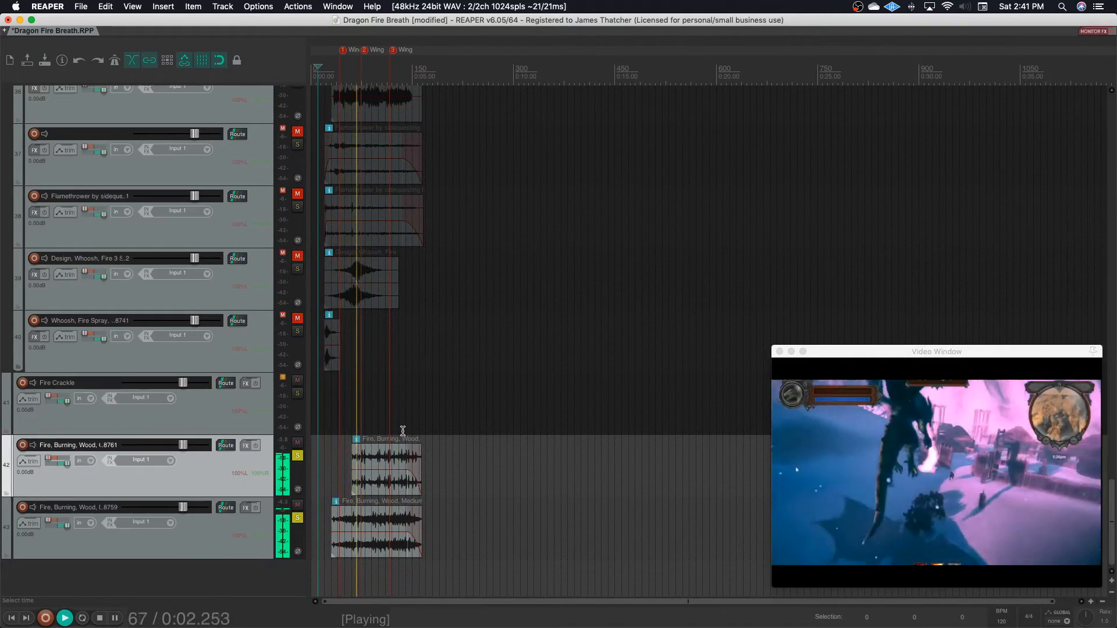
left_click_drag(332, 527, 356, 527)
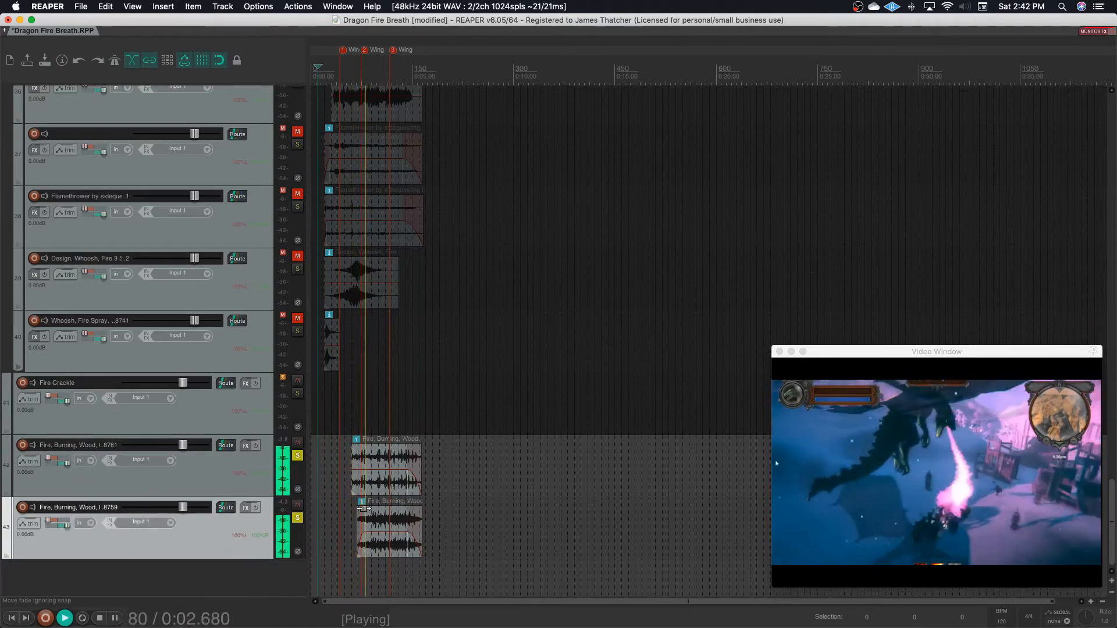
left_click_drag(353, 446, 365, 447)
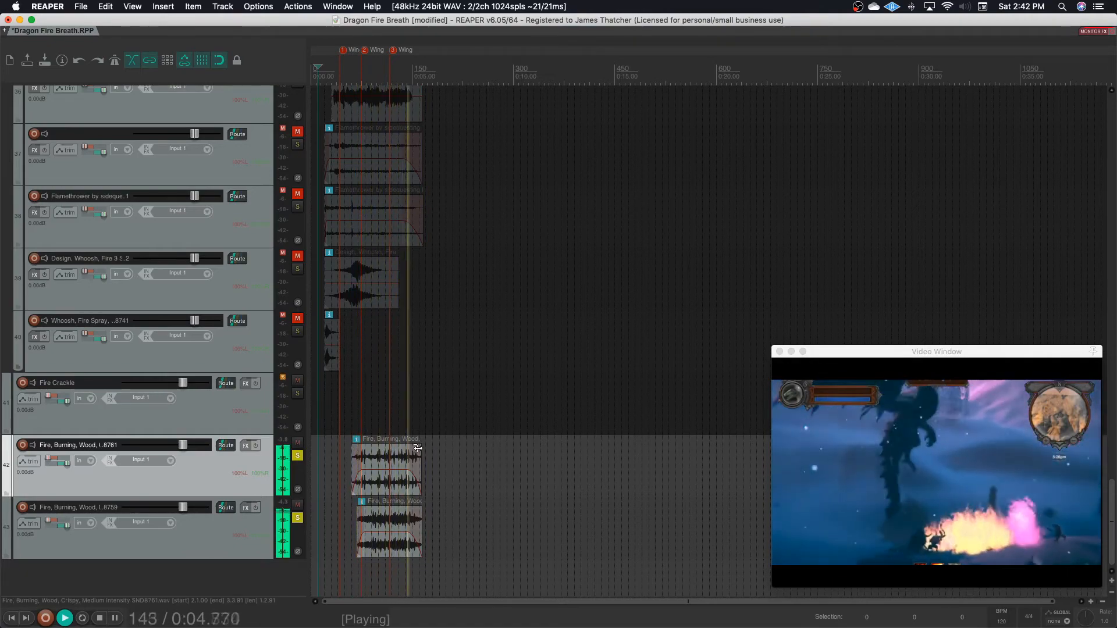
key("space")
Return to Soundly and audition Whoosh, Fire Ball, Big, Rope, Deep, then Fire, Burning, Wood, Medium Burst, Crackles and Whoosh, Fire Spray, Heavy Blast 2.
mouse_move(818, 619)
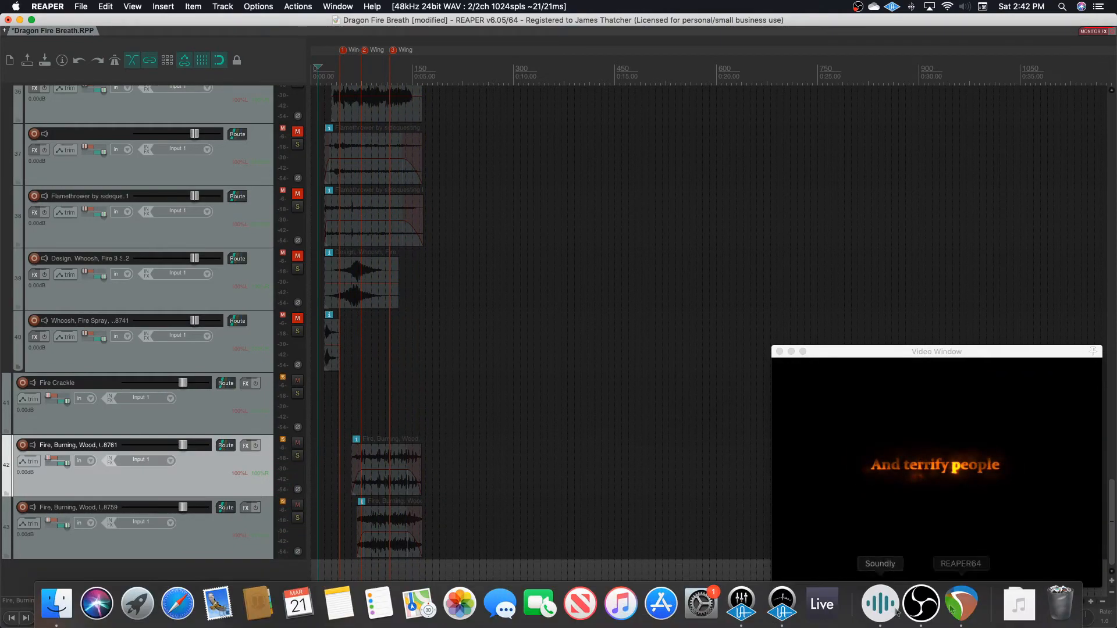
left_click(881, 605)
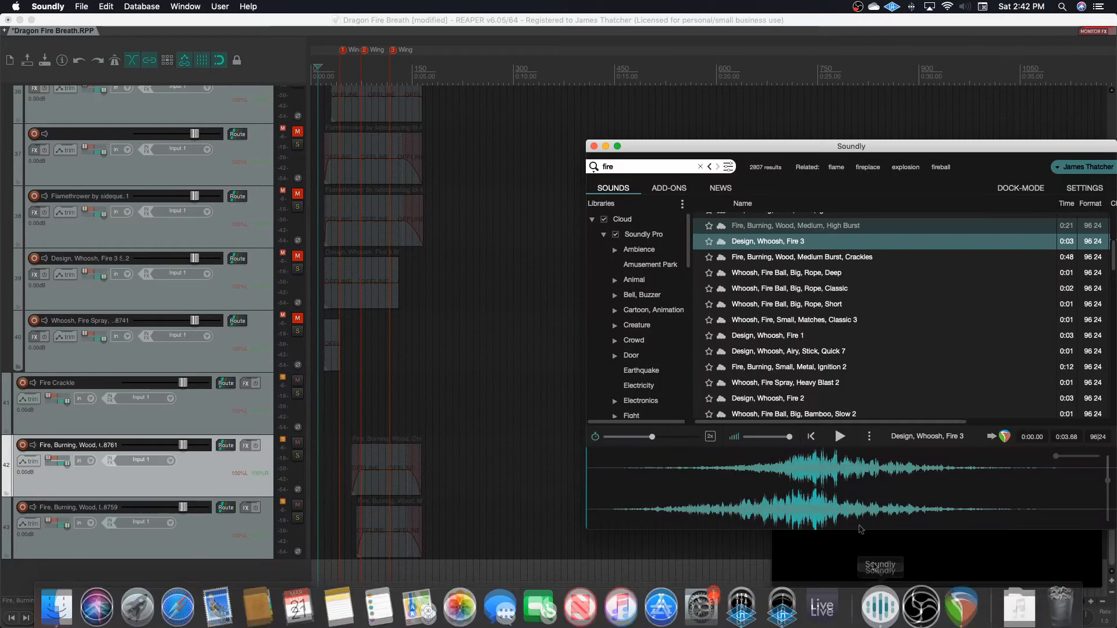
left_click(797, 273)
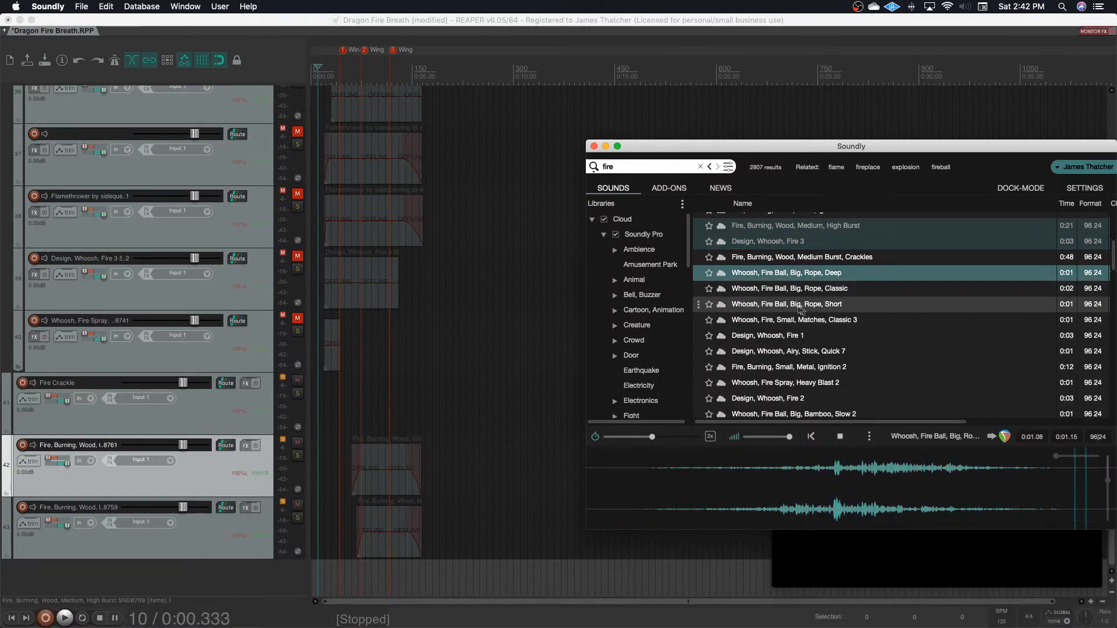
key("Up")
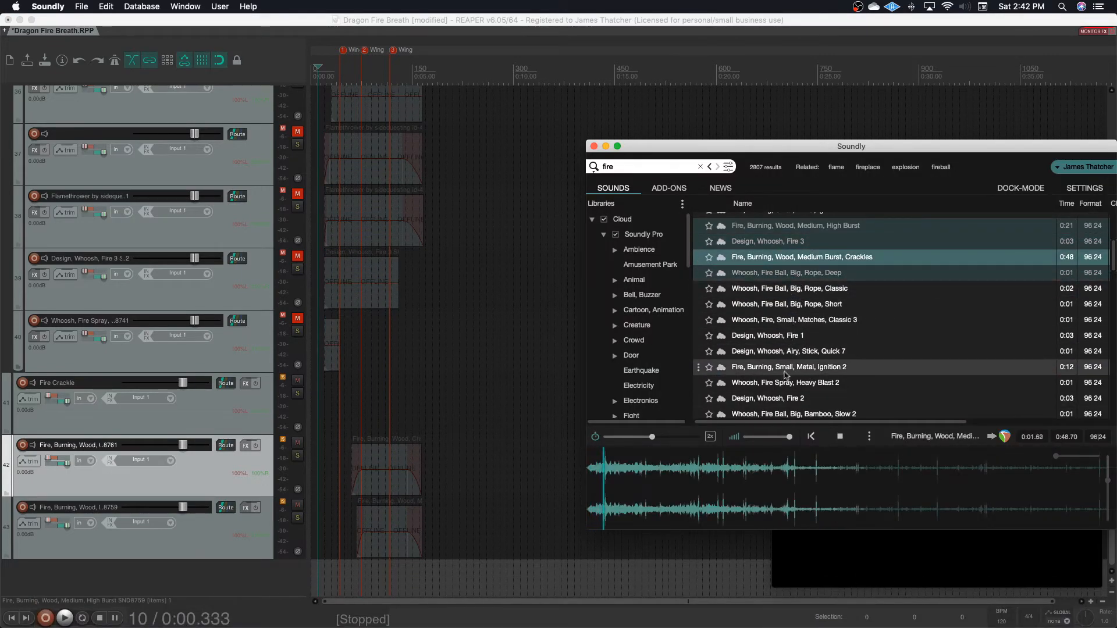
left_click(786, 384)
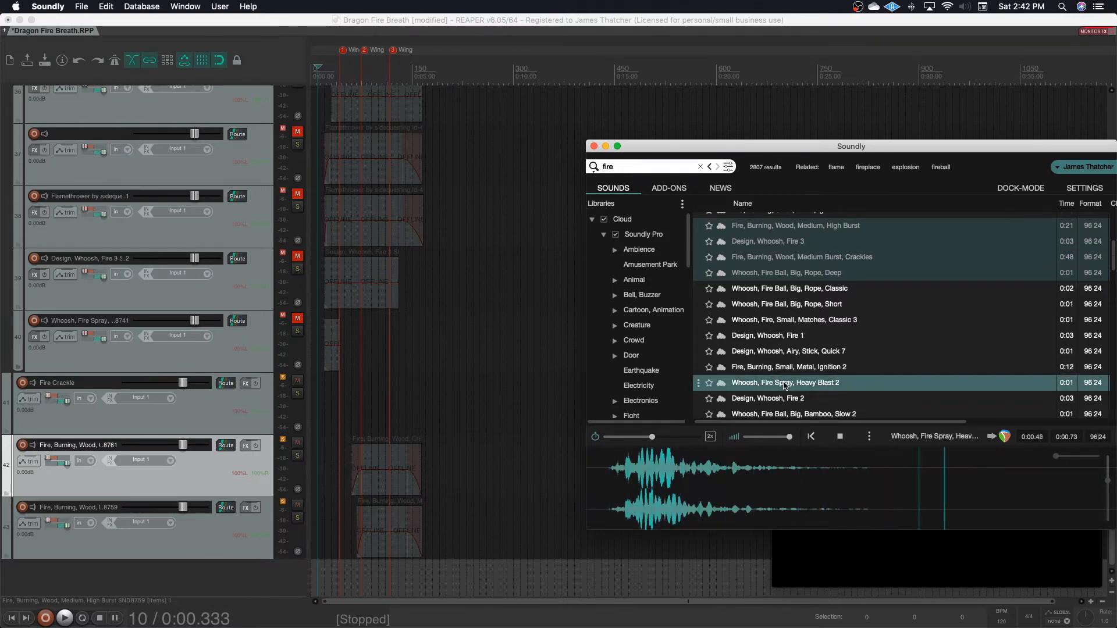
Audition Wood Stove, Fire Crackling 3, Fire, Burning, Small, Metal, Wood, Delicate and the 2:00 Fire, Stove, Inset Fireplace recording.
scroll(786, 384, "down", 3)
left_click(786, 384)
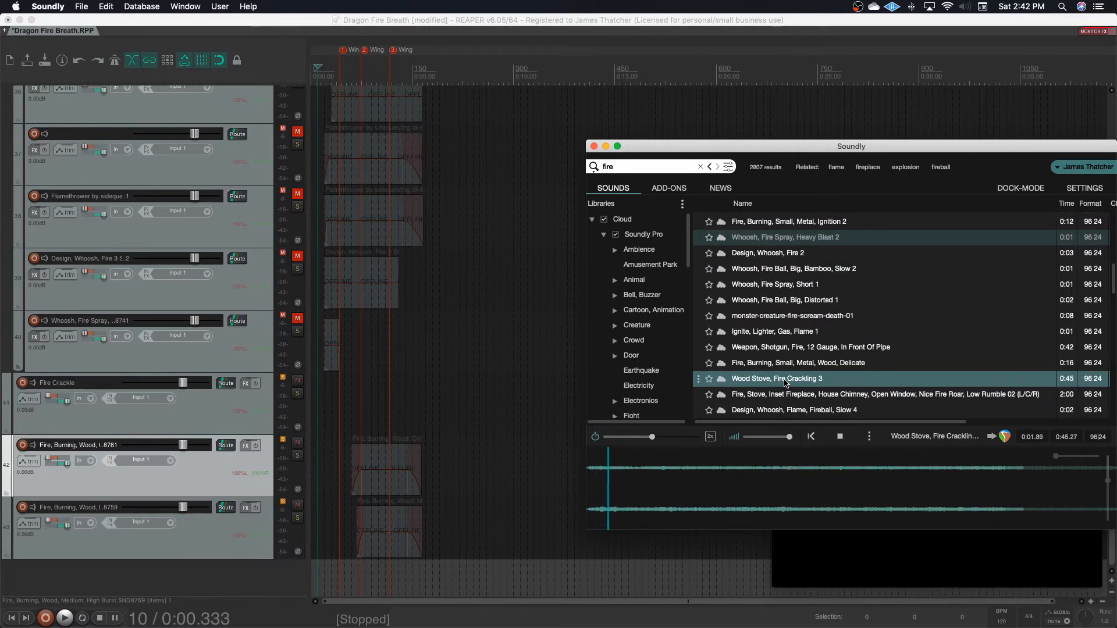
left_click(774, 364)
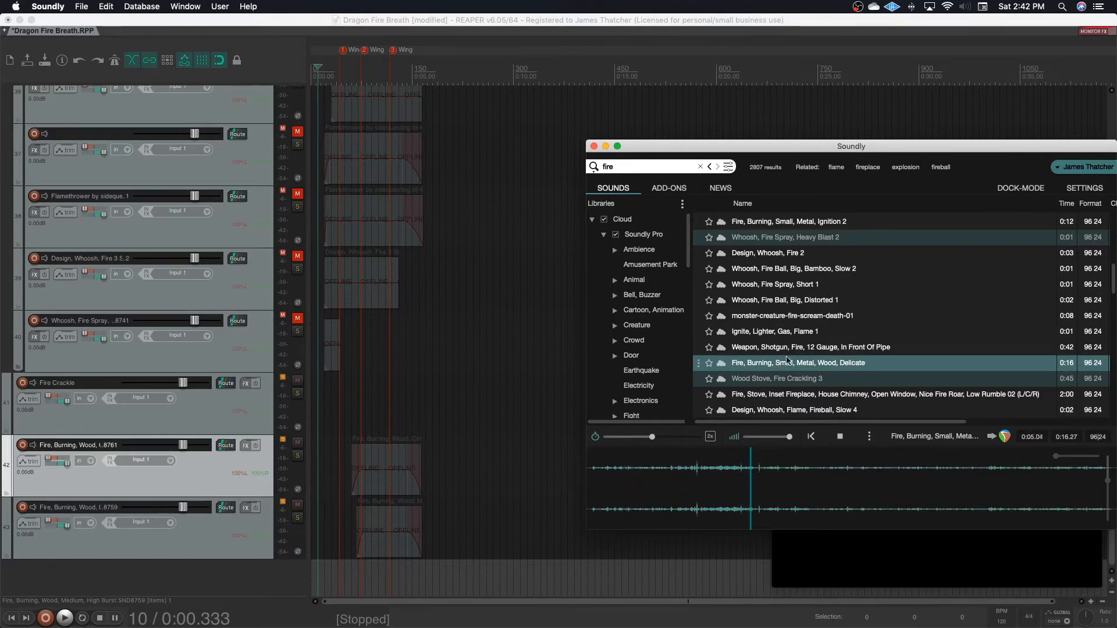
left_click(792, 399)
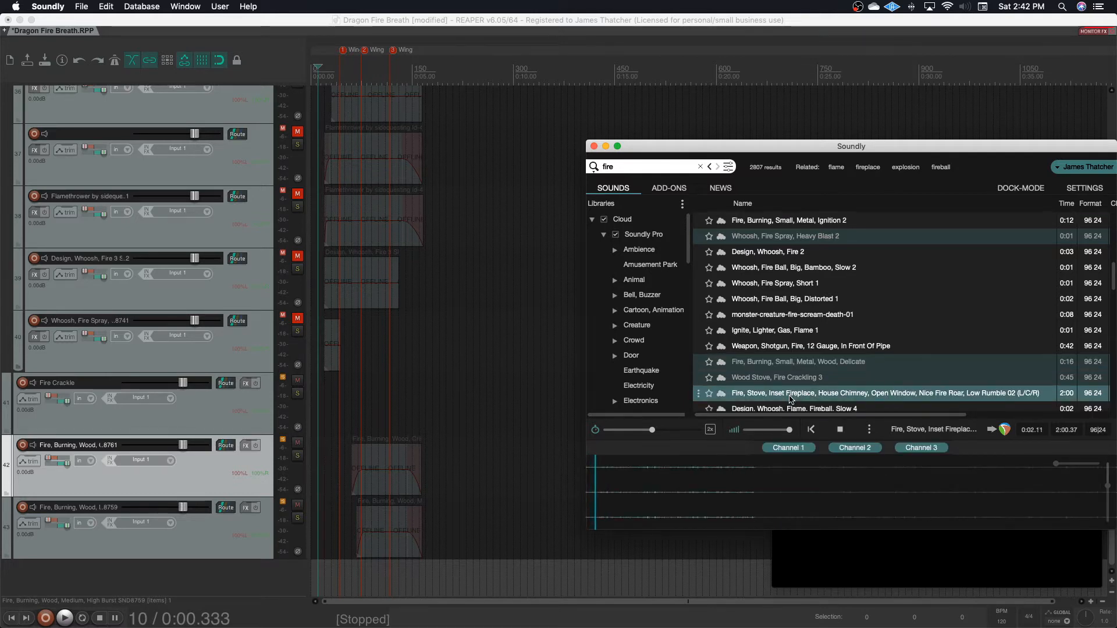
Audition Design, Whoosh, Flame, Fireball, Slow 4 and add it to the FLAMES folder above the Design, Whoosh, Fire 3 track.
scroll(791, 399, "down", 5)
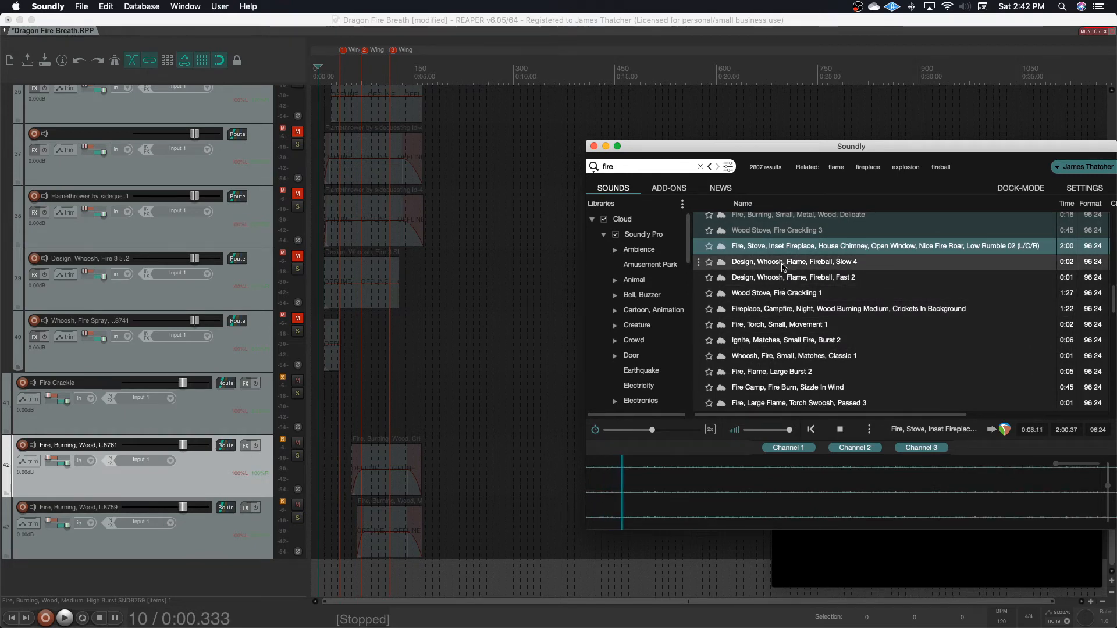
left_click(784, 262)
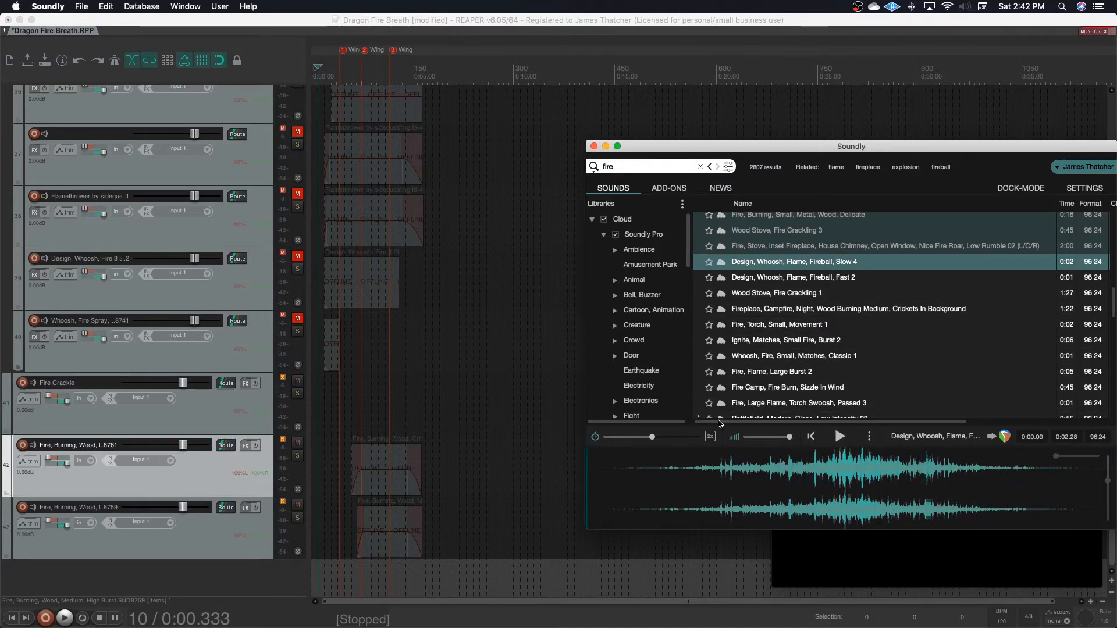
scroll(547, 382, "up", 3)
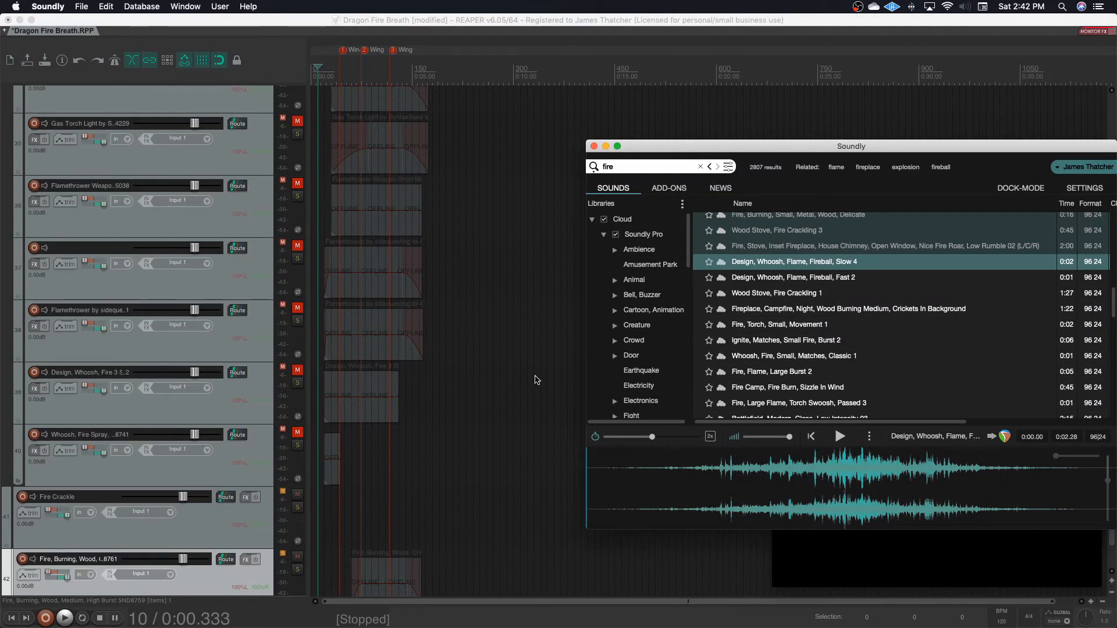
Audition Fire, Torch, Small, Movement 1 and Ignite, Matches, Small Fire, Burst 2, adding the Ignite clip below the two burning-wood tracks in Fire Crackle.
left_click(782, 330)
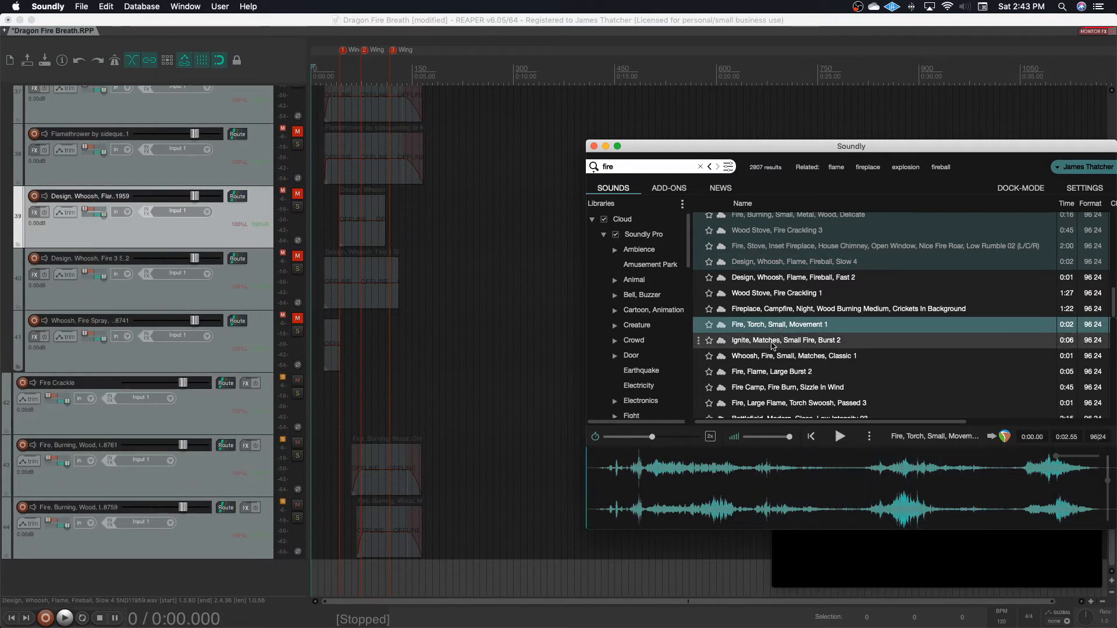
left_click(773, 346)
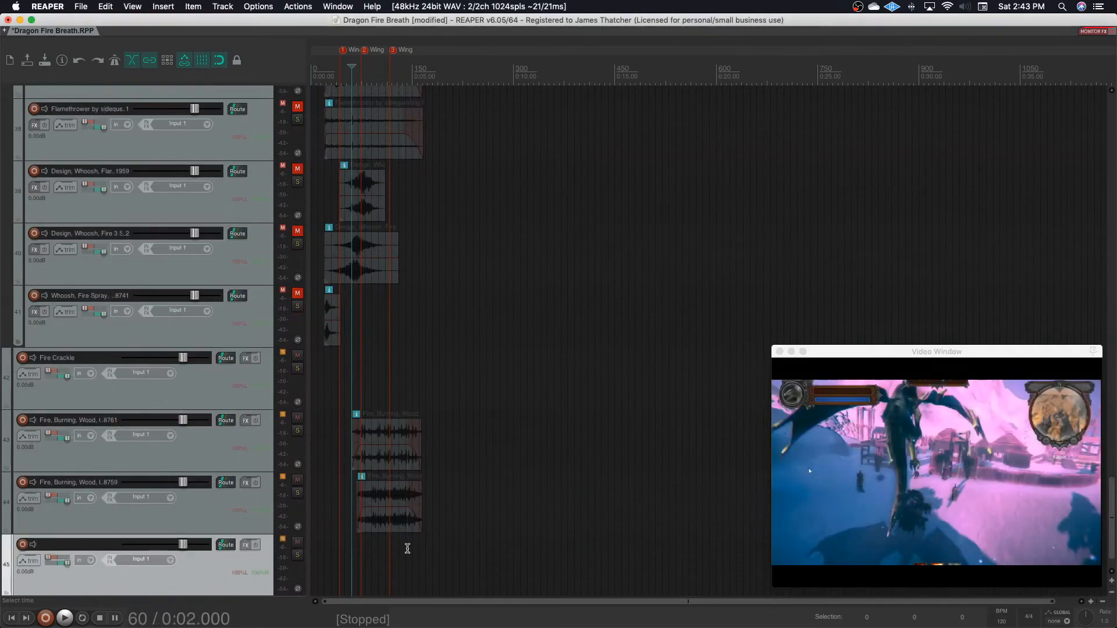
key("ctrl+Up")
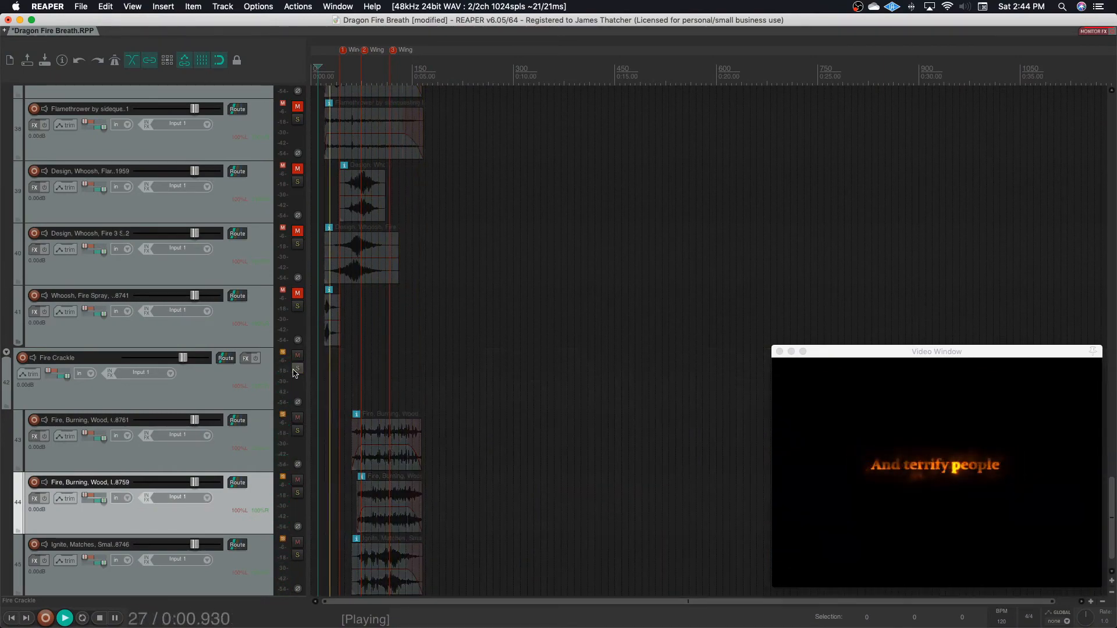
Solo the Fire Crackle folder to hear its three layers against the video, and turn the solo off after playback.
left_click(298, 368)
scroll(294, 372, "down", 1)
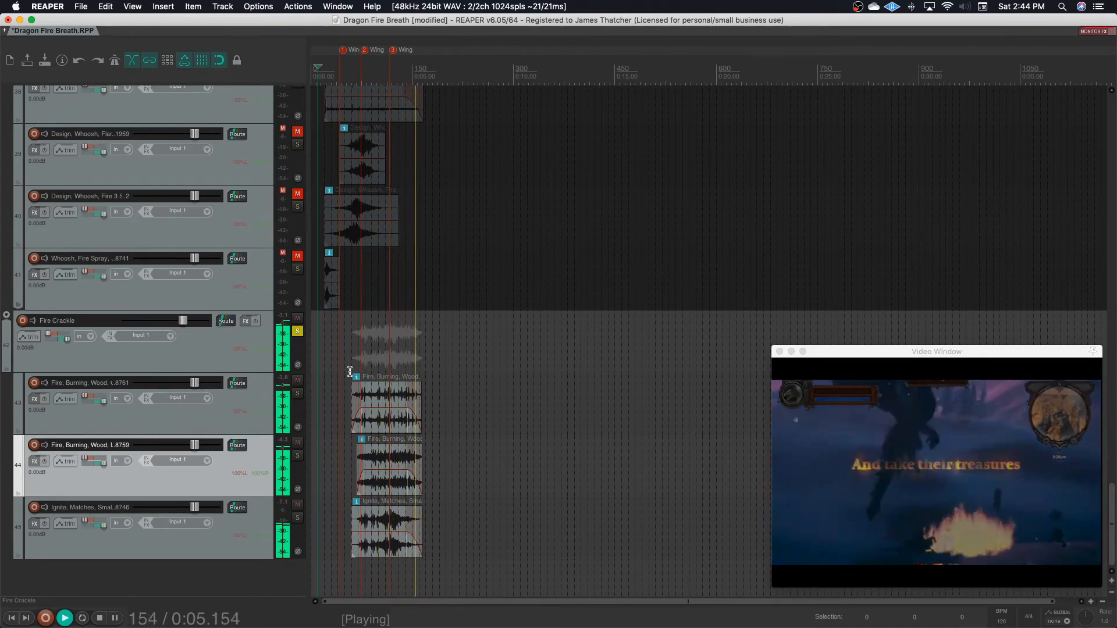
key("space")
left_click(297, 331)
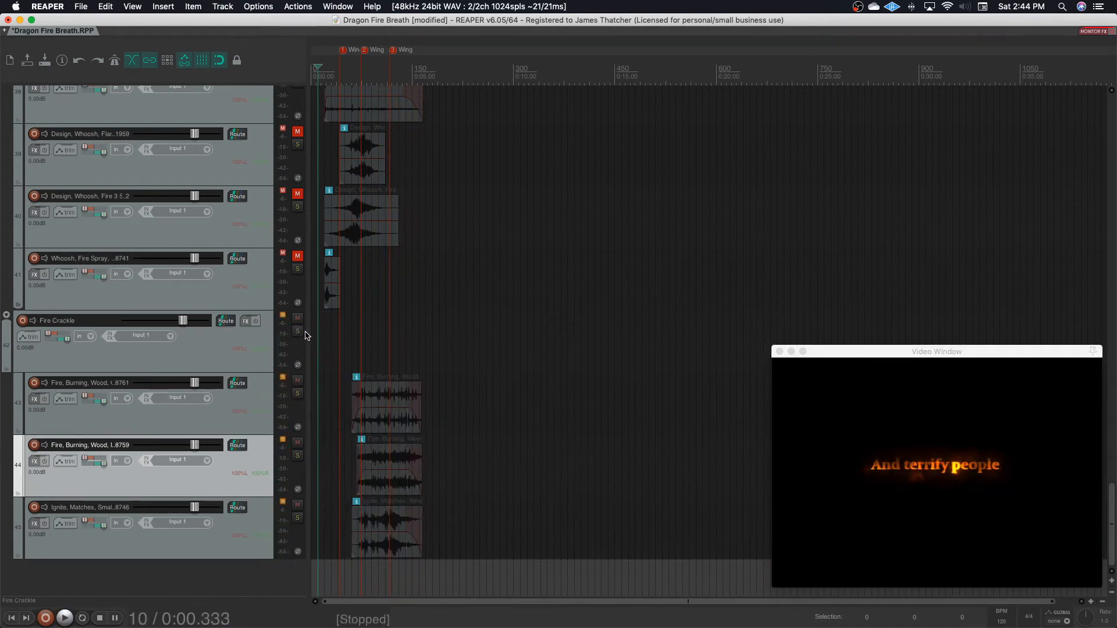
Unmute the Designed Fire, Impact track in the FLAMES folder and play it against the video, giving its clip a fade-out.
scroll(300, 326, "up", 10)
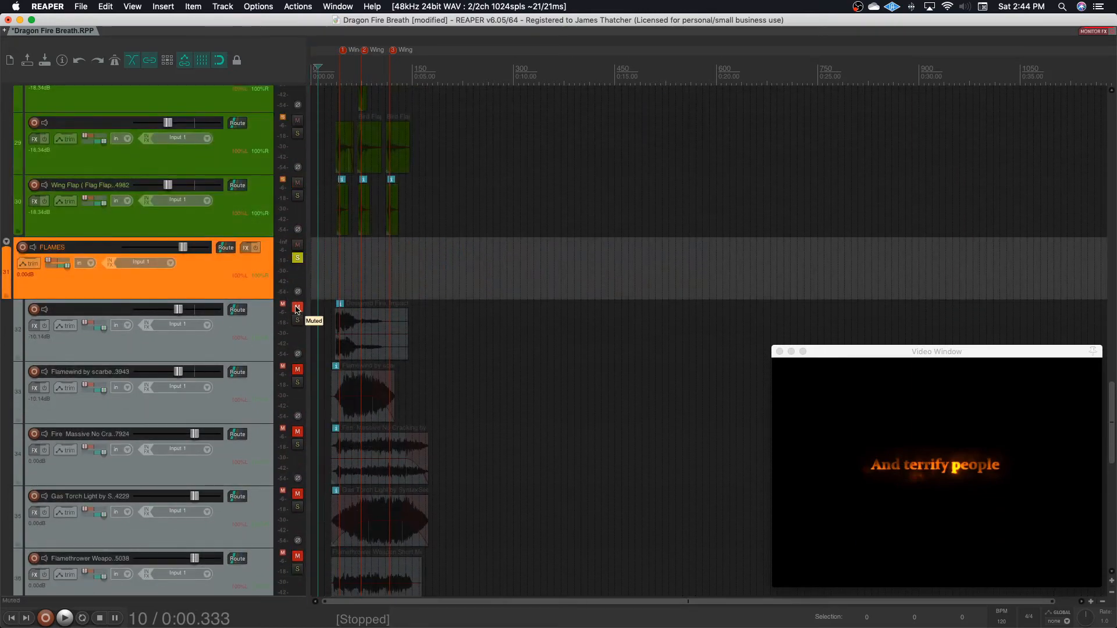
left_click(297, 309)
key("space")
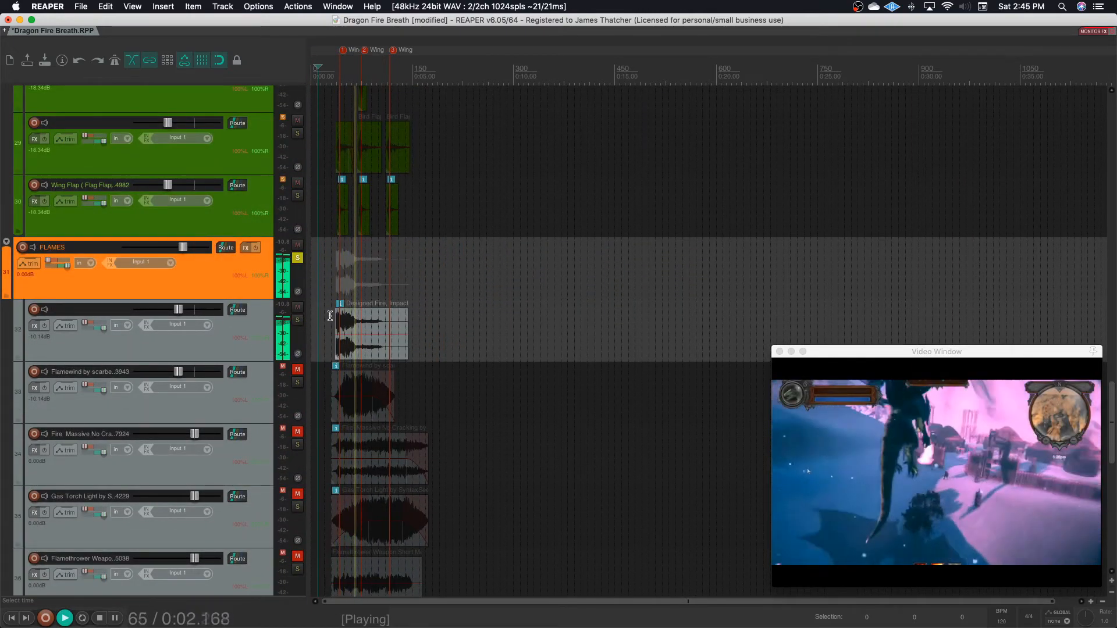
left_click(330, 316)
Unmute the Flamewind and Fire Massive No Cracking tracks one after the other, playing the growing flame mix against the video.
left_click(297, 369)
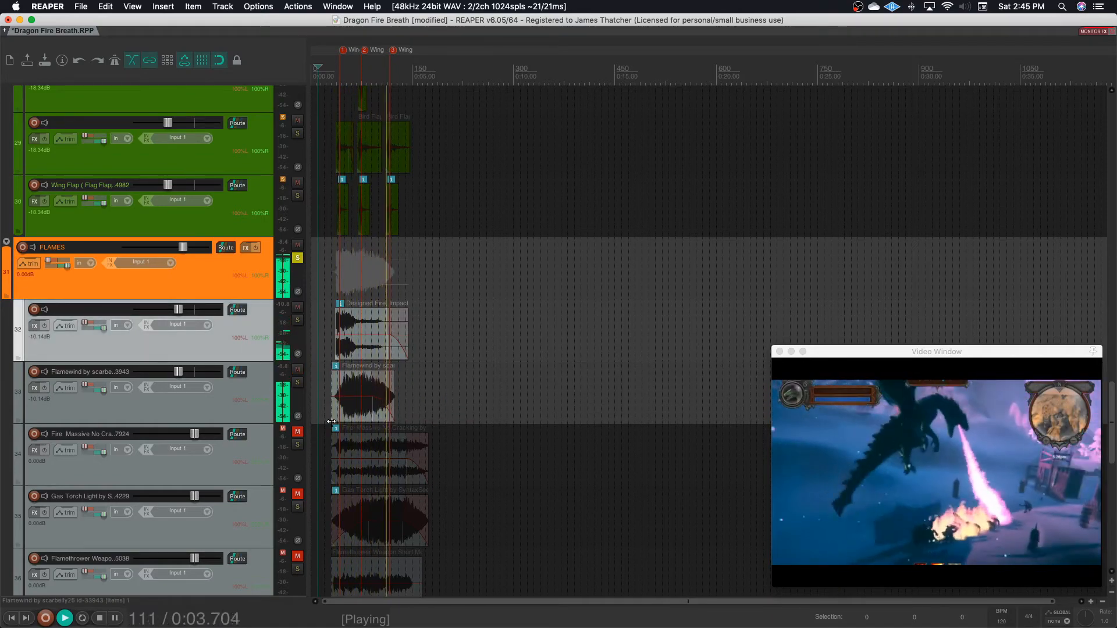
key("space")
left_click(297, 432)
key("space")
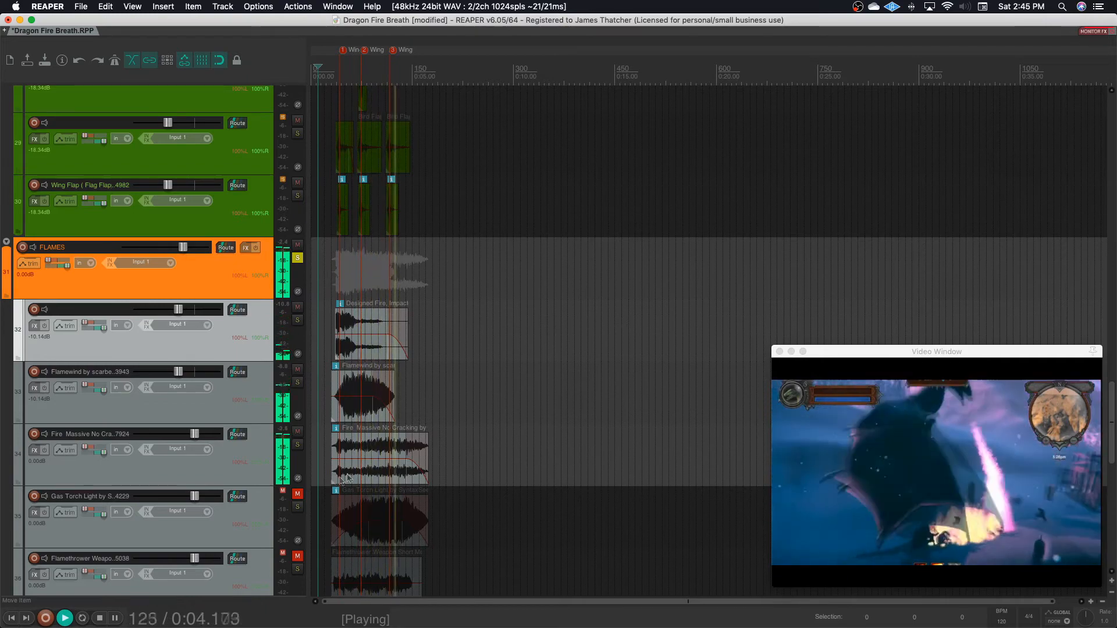
Shorten the ends of the Fire Massive No Cracking and Gas Torch Light clips, unmuting Gas Torch Light and lowering it to about -16 dB.
left_click_drag(429, 452, 404, 451)
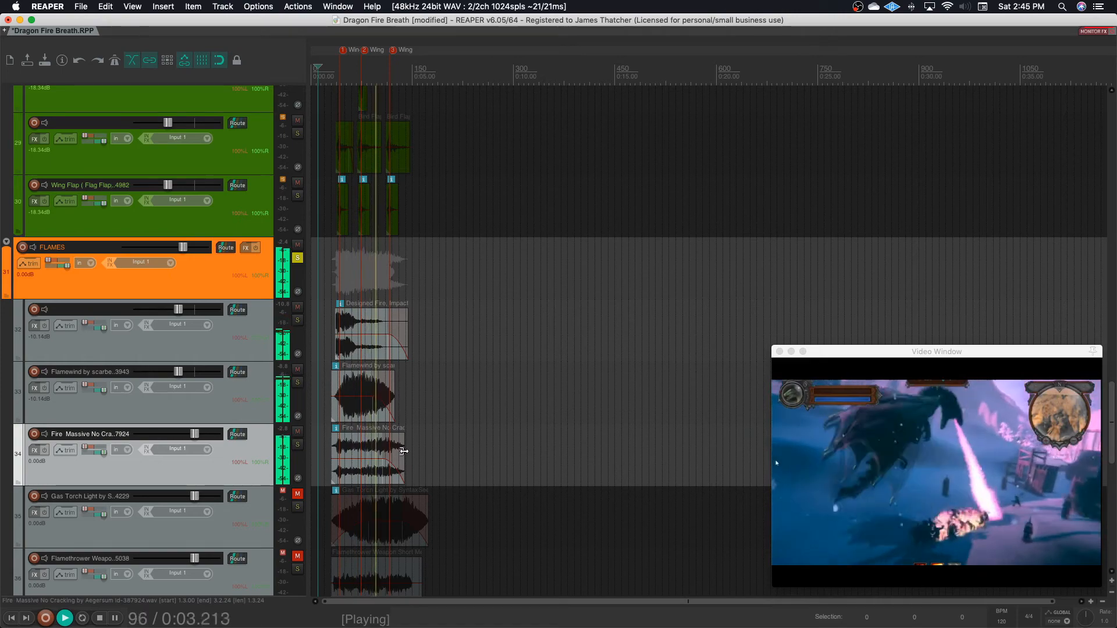
scroll(404, 451, "down", 5)
left_click(297, 339)
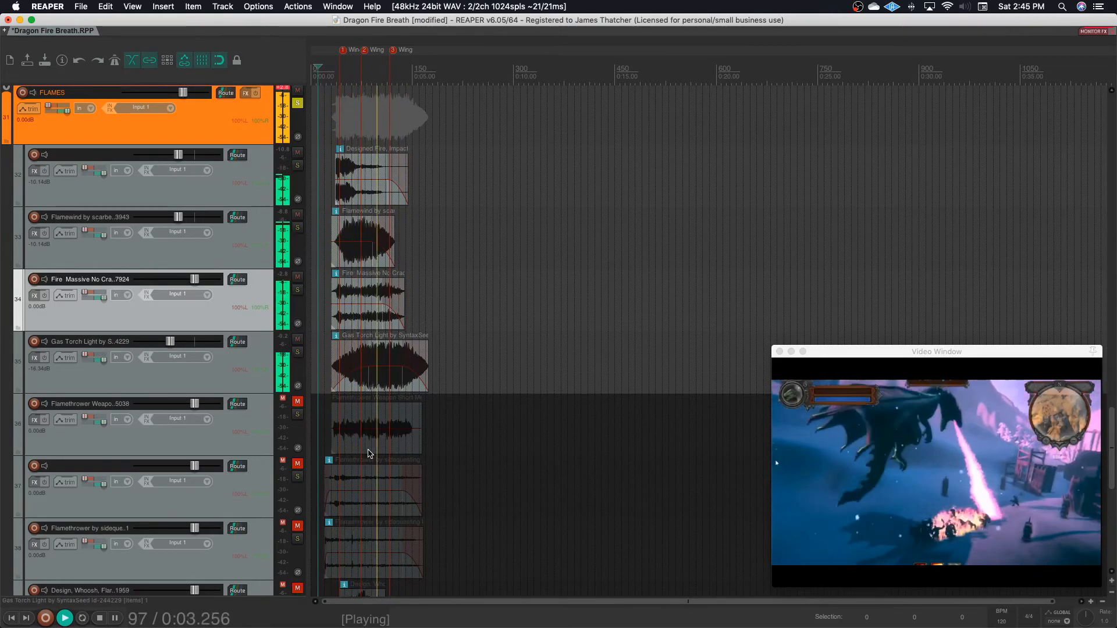
key("space")
left_click_drag(428, 362, 387, 361)
key("space")
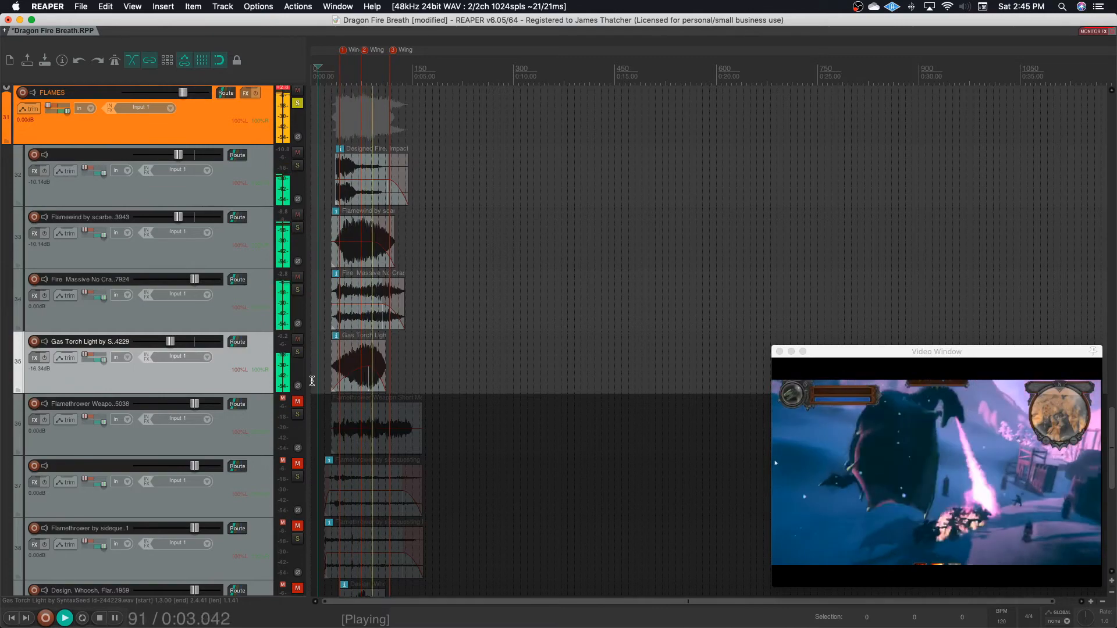
Audition the Flamethrower Weapon layer soloed and within the flame mix, shorten its clip, and mute the track again.
left_click(320, 413)
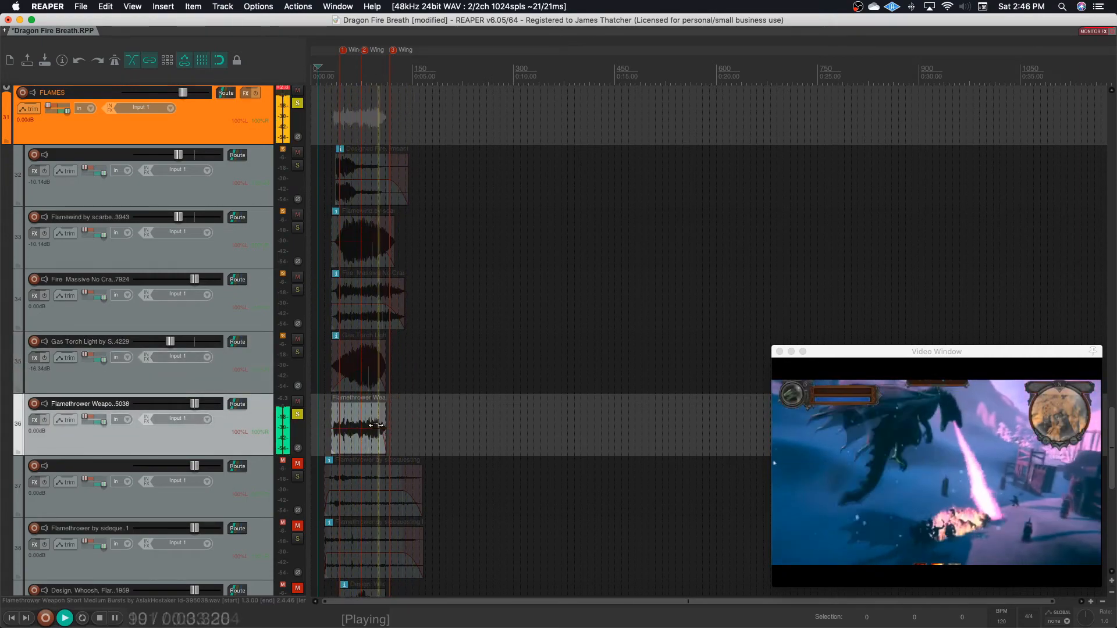
left_click(298, 414)
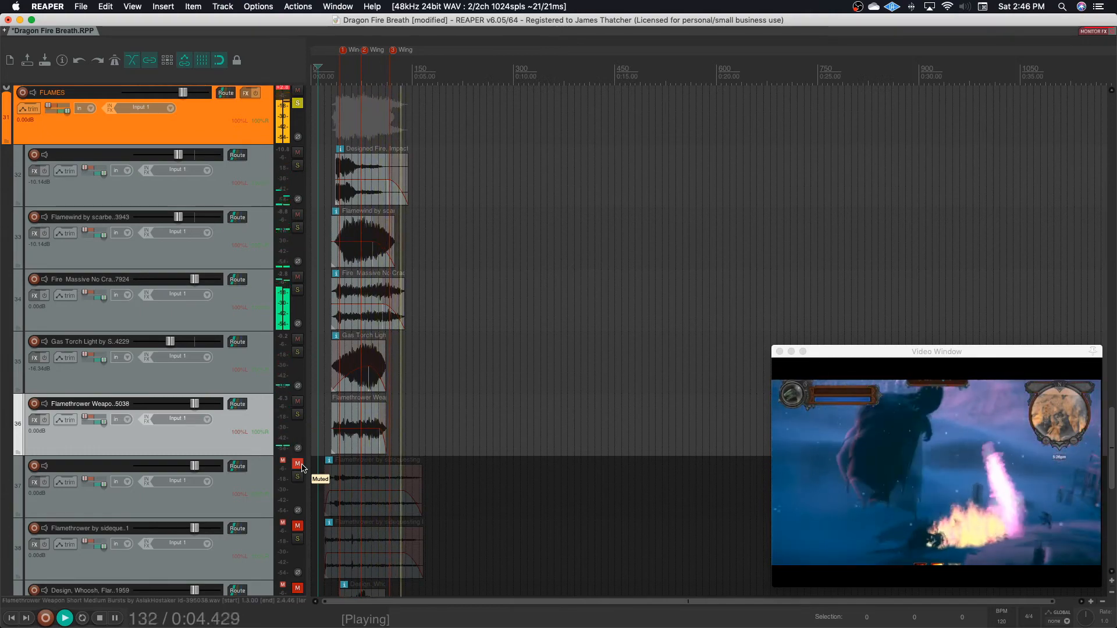
key("space")
left_click(297, 401)
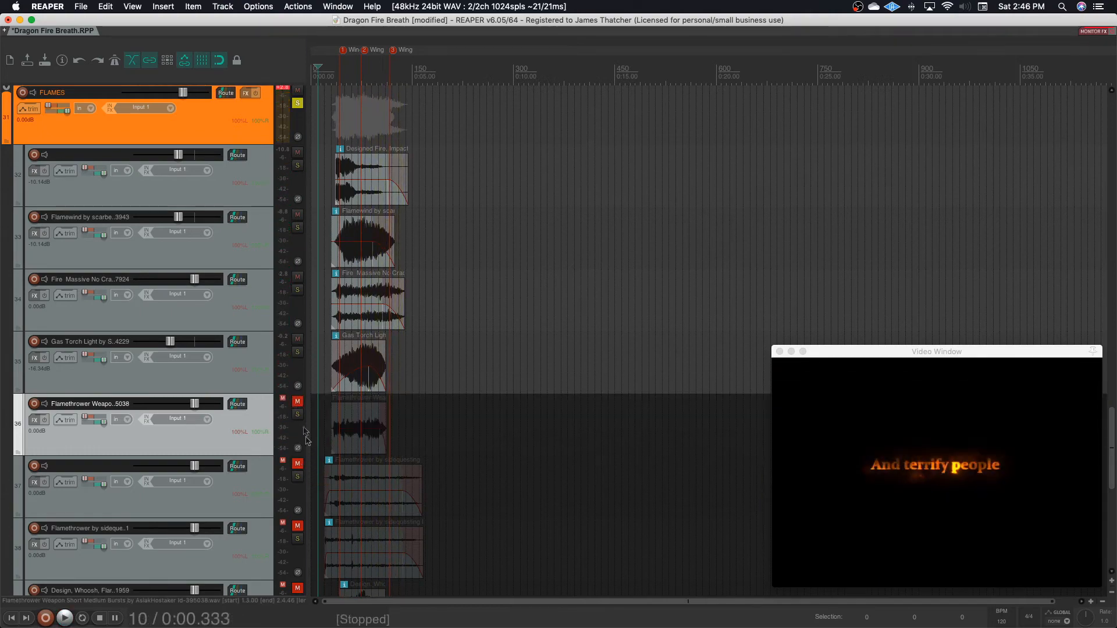
Unmute and solo the unnamed Flamethrower by sidequesting track 37, play it against the video, and shorten the end of its clip.
left_click(300, 466)
left_click(298, 479)
key("space")
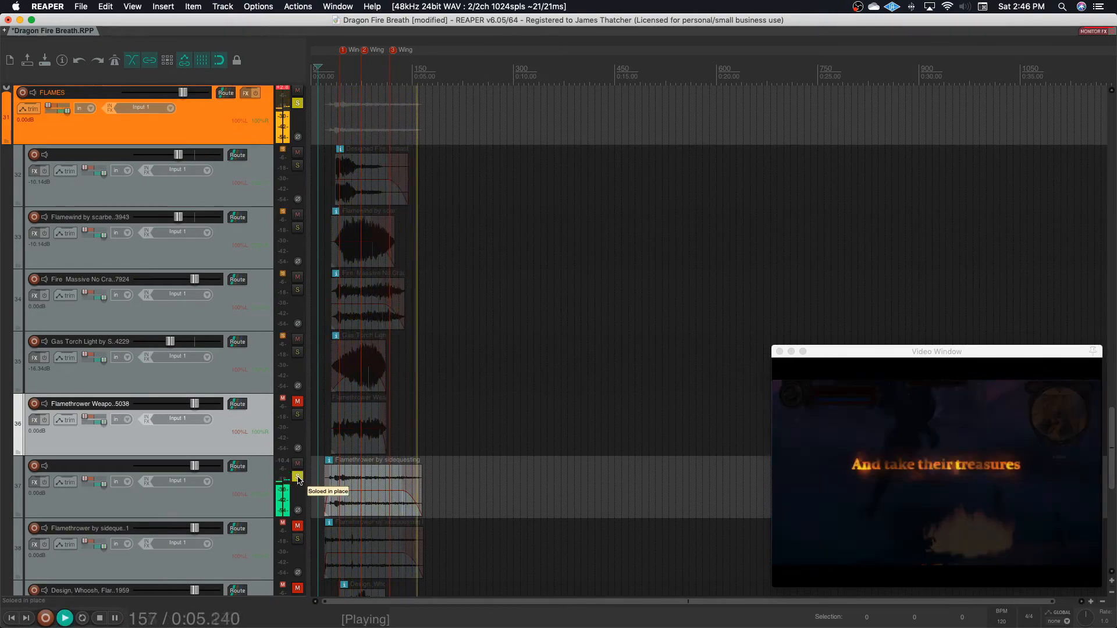
left_click(298, 479)
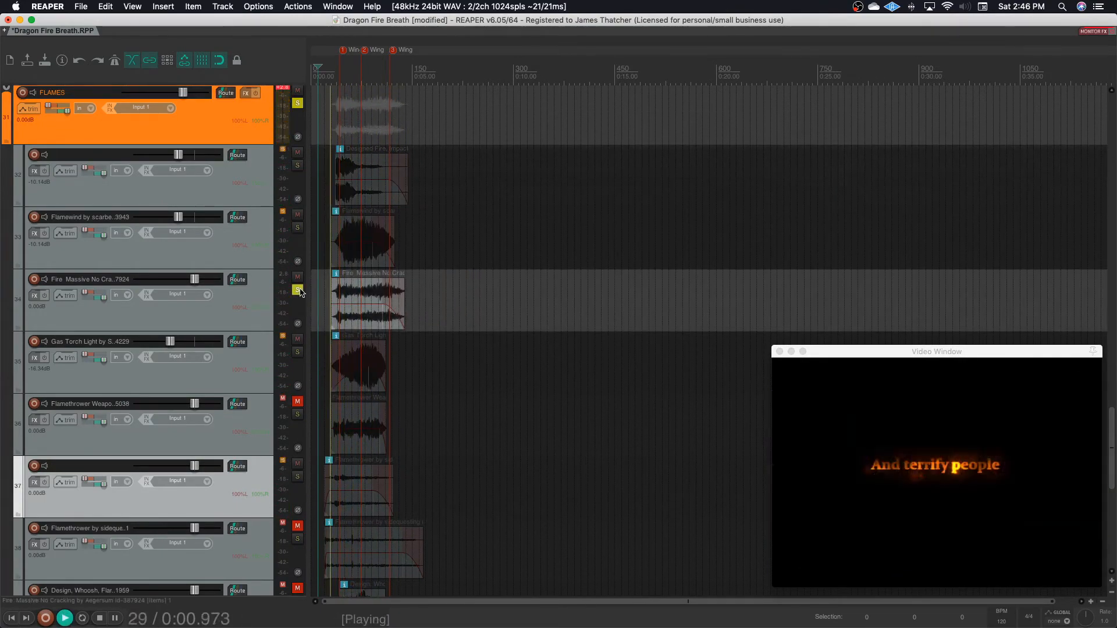
Turn off the Fire Massive No Cracking solo and play the current flame mix against the video.
left_click(298, 291)
key("space")
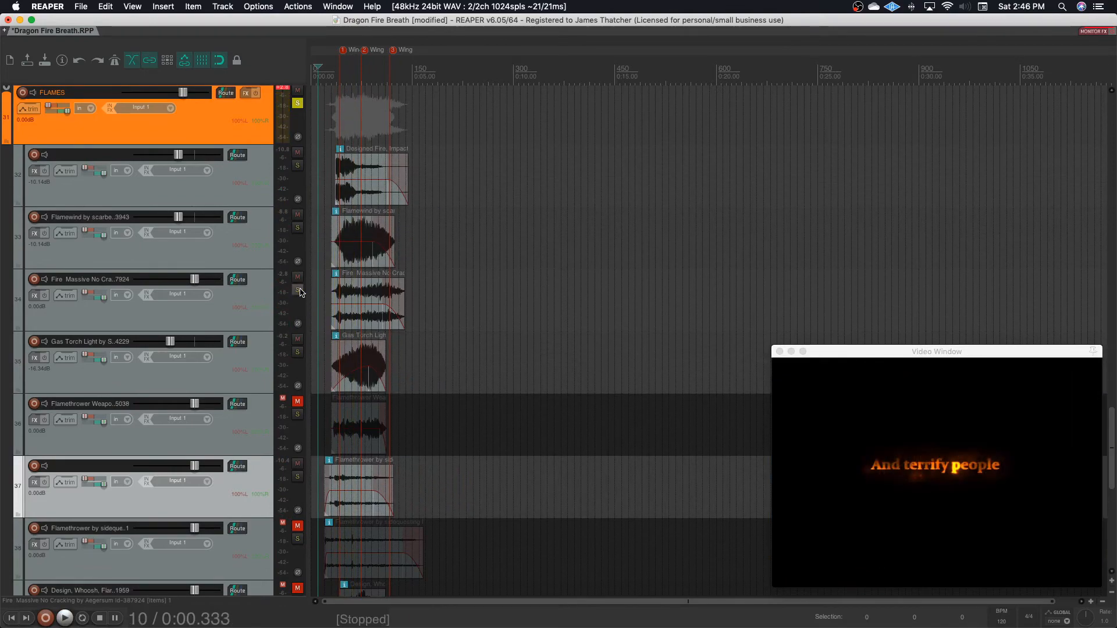
key("space")
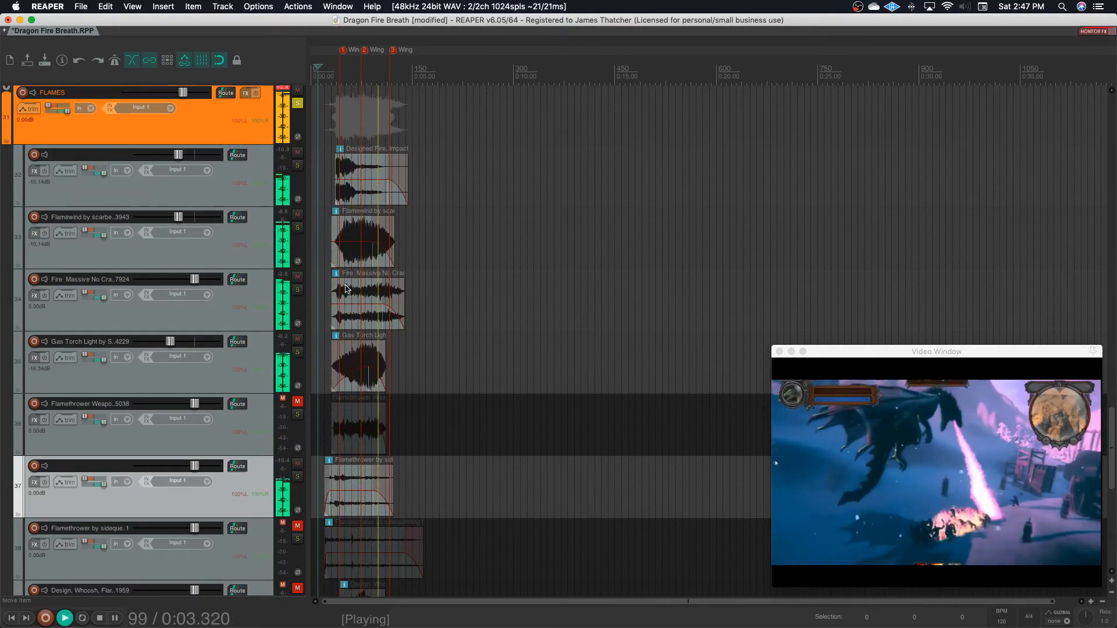
key("space")
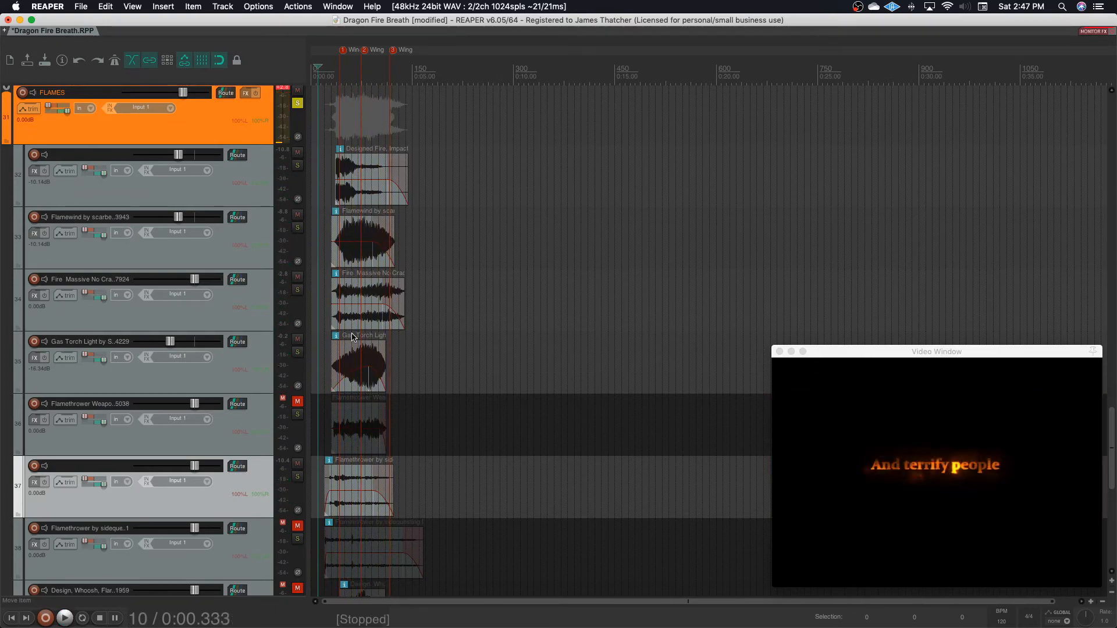
Solo the track 37 flamethrower recording again and trim its clip's start to begin just after the first wing marker.
left_click(298, 479)
key("space")
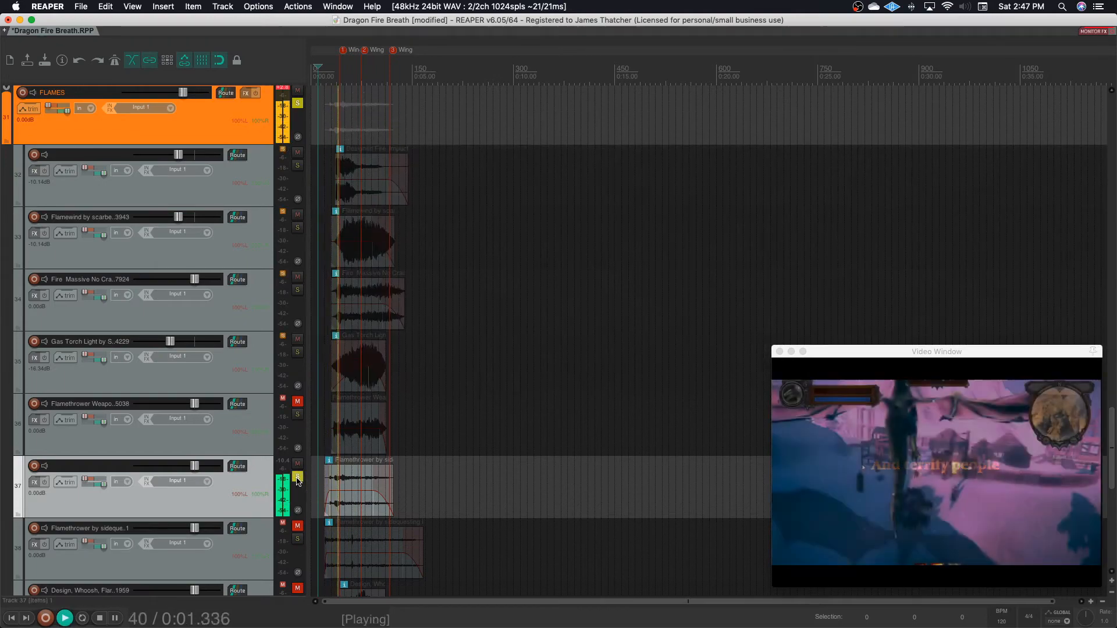
key("space")
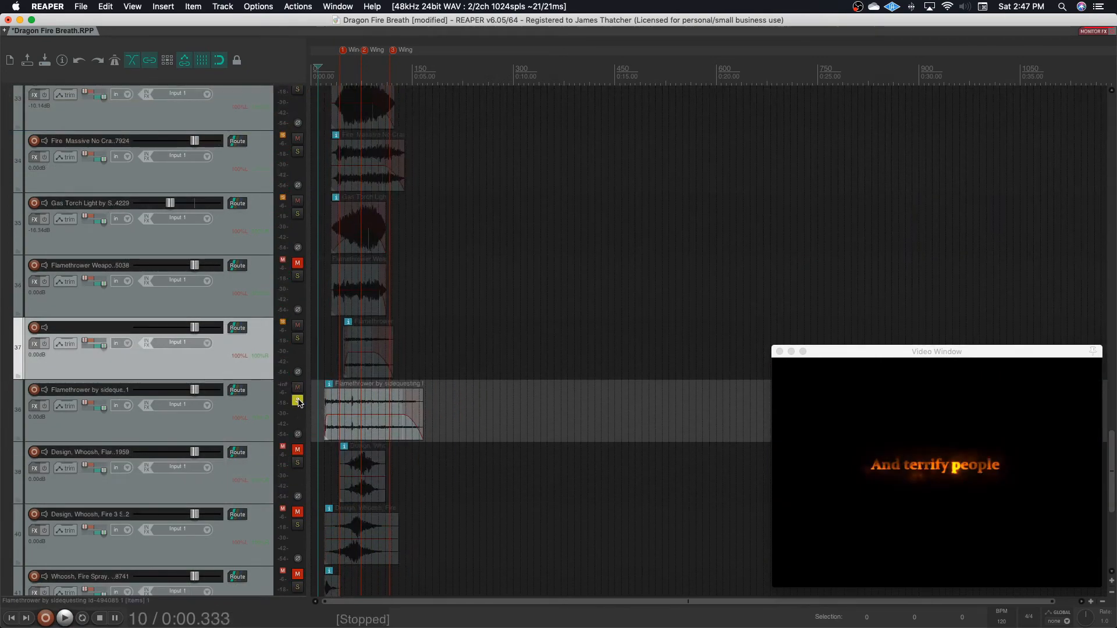
Play the second Flamethrower by sidequesting track soloed and within the mix, then mute it again.
key("space")
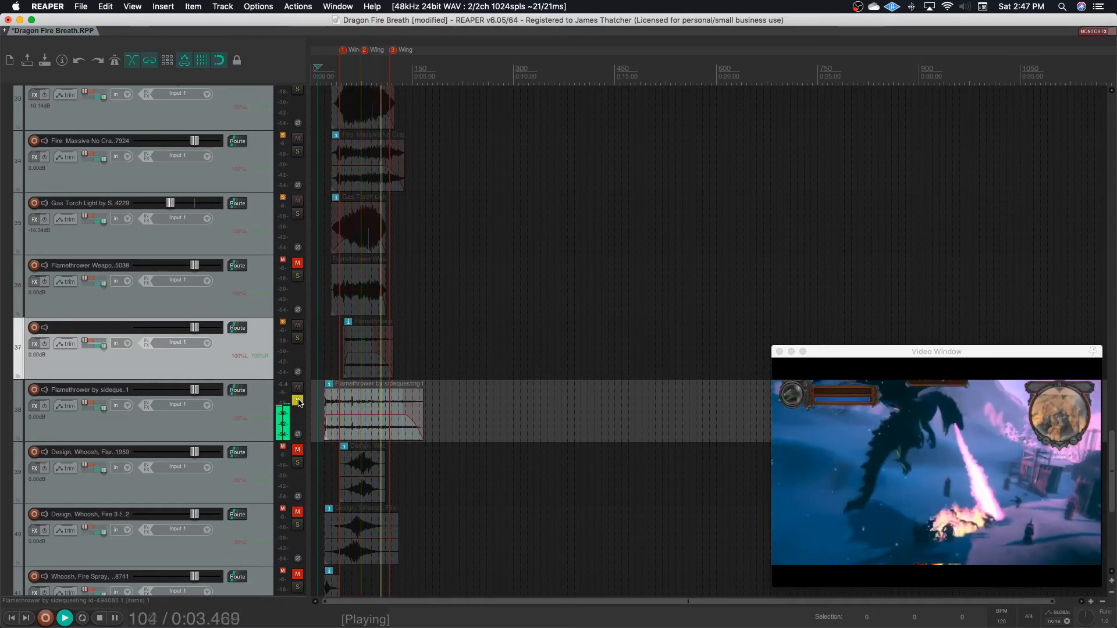
left_click(297, 400)
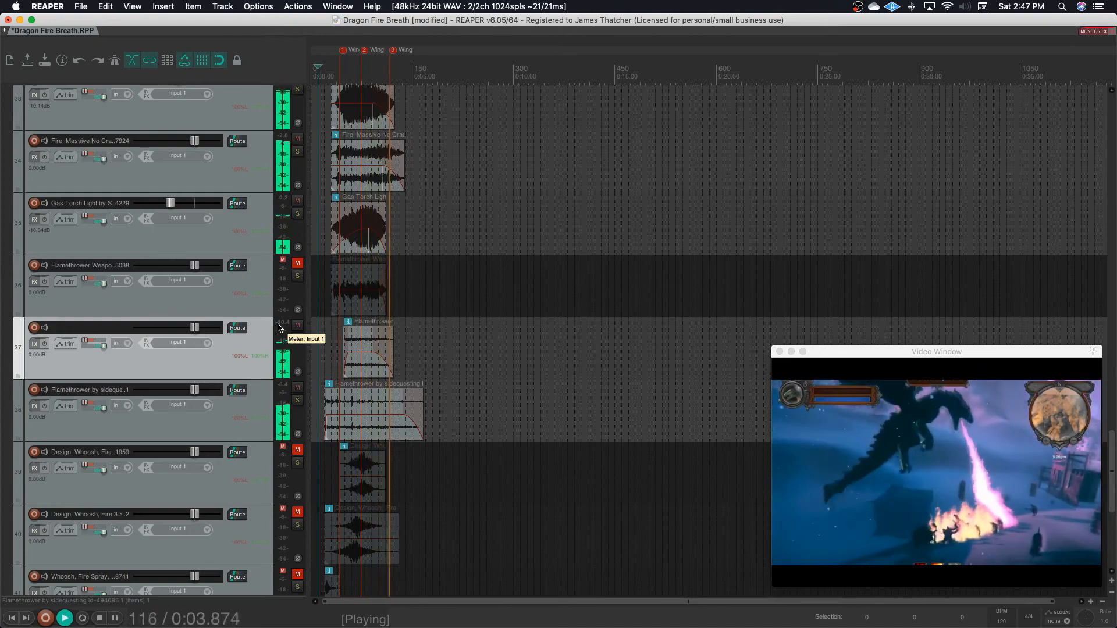
left_click(249, 430)
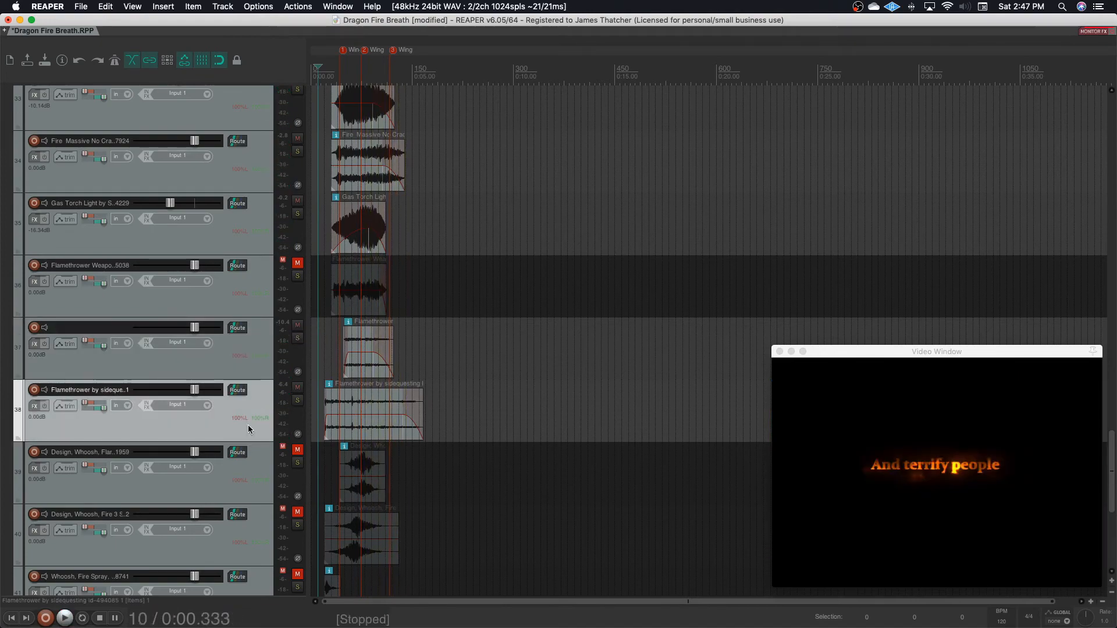
left_click(297, 387)
Unmute the Design, Whoosh, Flame, Fireball track and move its clip slightly earlier, playing it with the other flame layers.
left_click(298, 450)
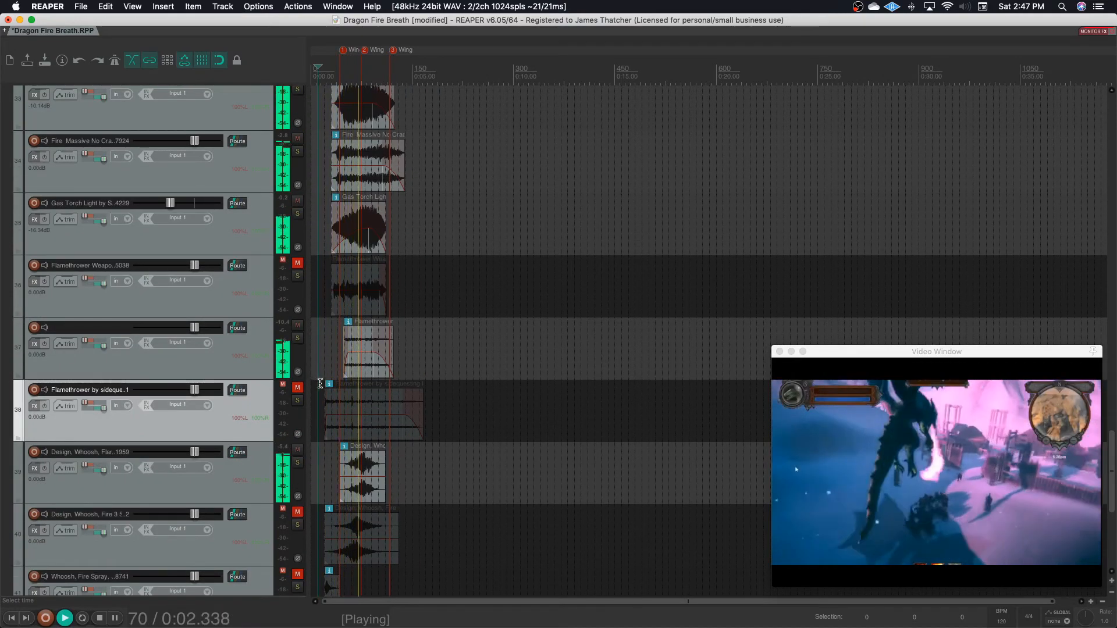
key("space")
left_click(375, 497)
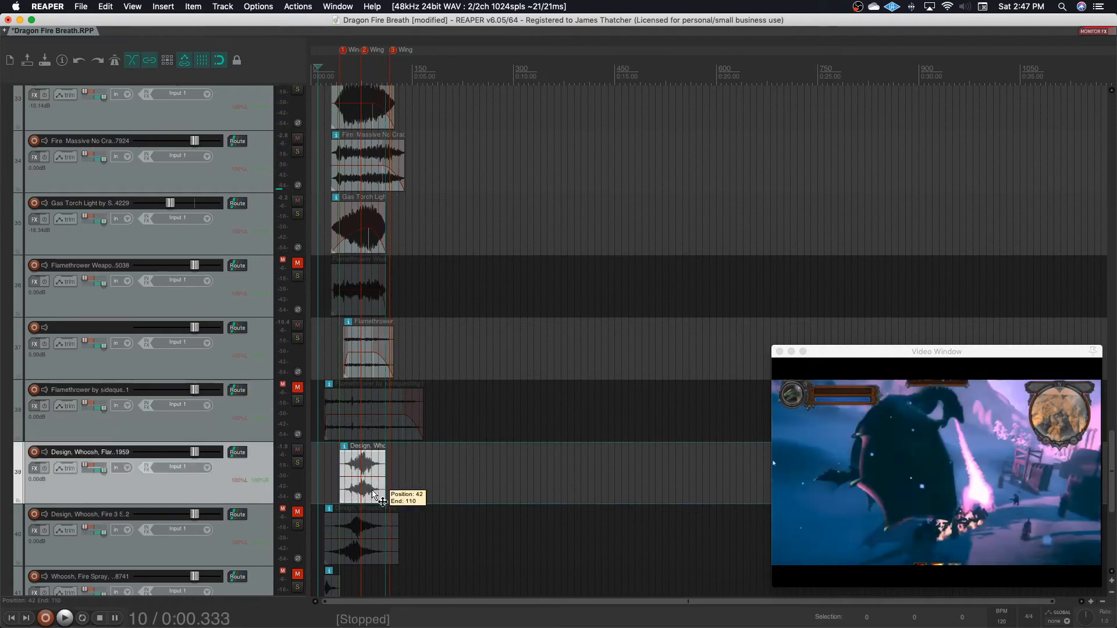
left_click_drag(366, 494, 364, 494)
key("space")
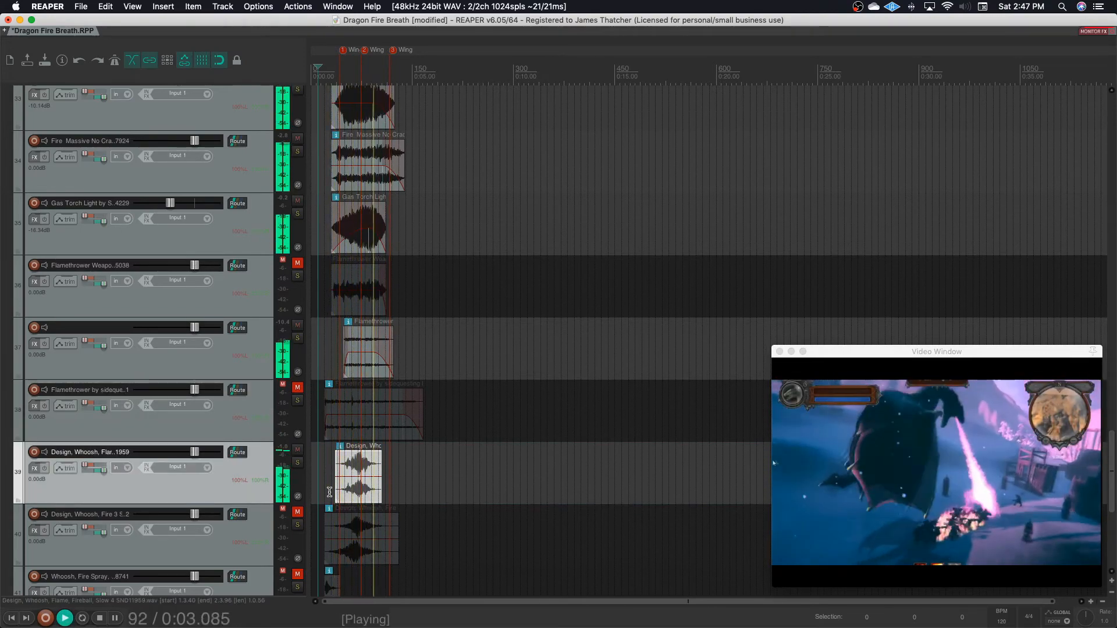
Lower the Design, Whoosh, Flame, Fireball track to -8.97 dB and check it in playback.
key("space")
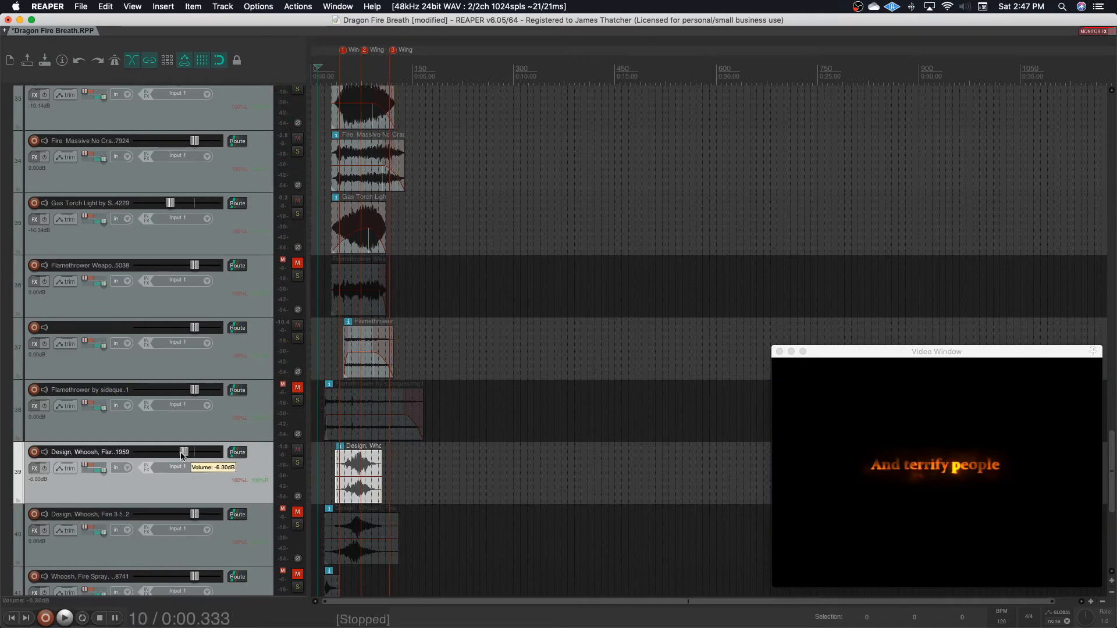
key("space")
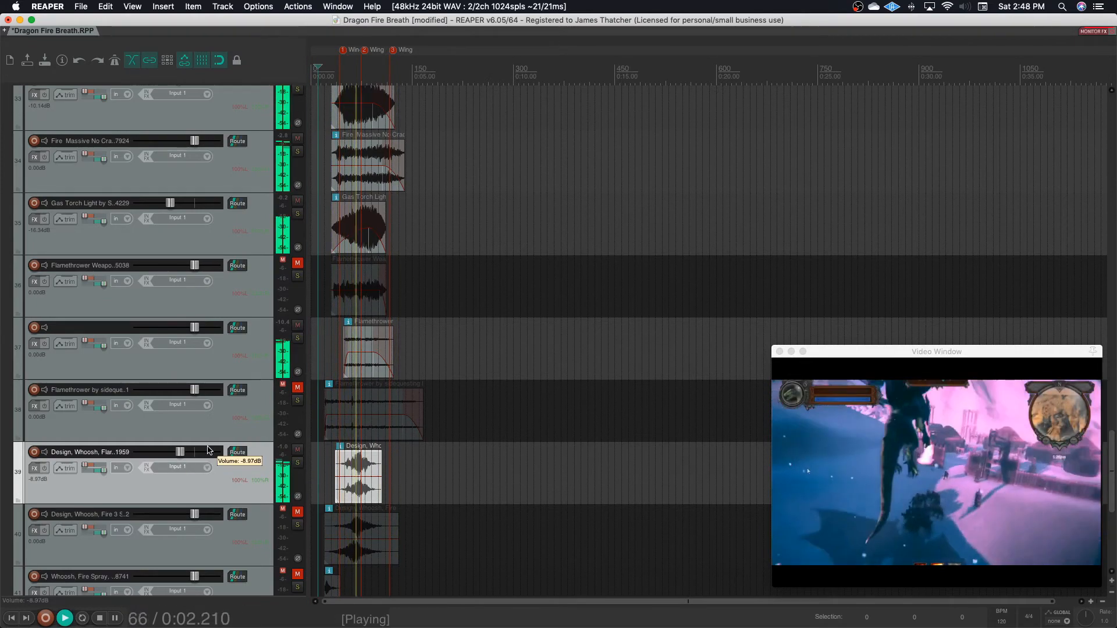
key("space")
Unmute the Design, Whoosh, Fire 3 track, move its clip slightly later, and lower its volume to -10.14 dB.
left_click(297, 512)
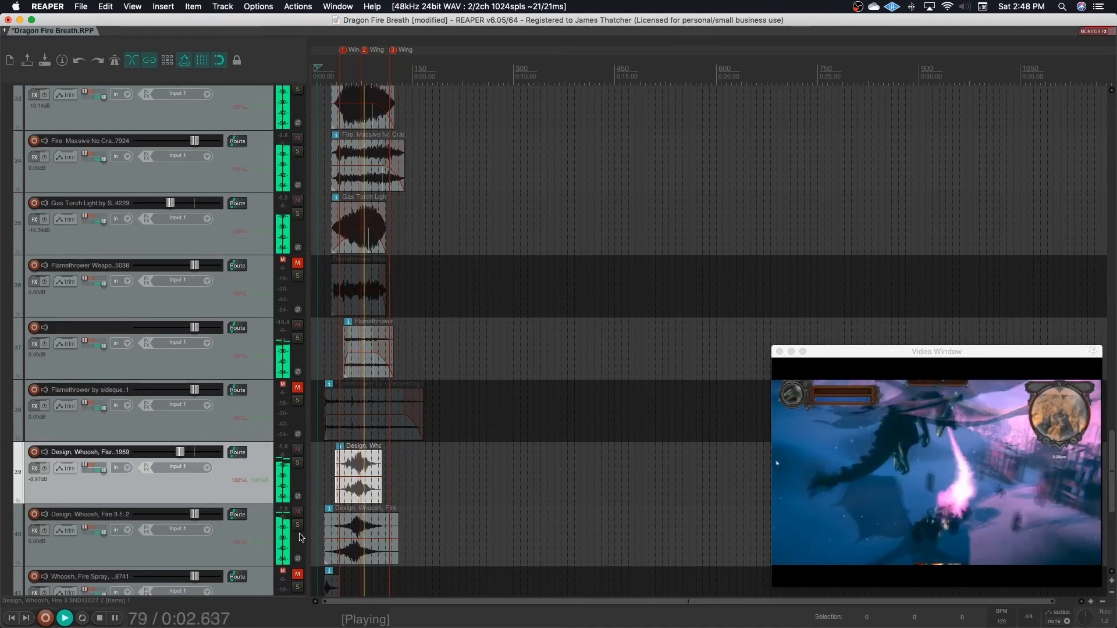
key("space")
left_click_drag(363, 549, 370, 550)
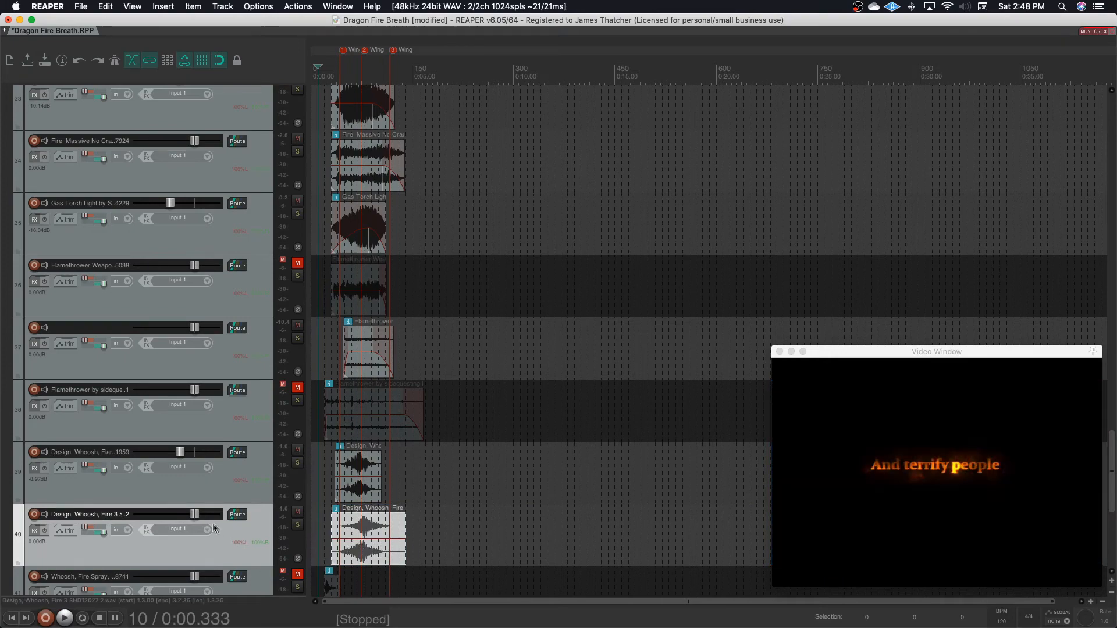
key("space")
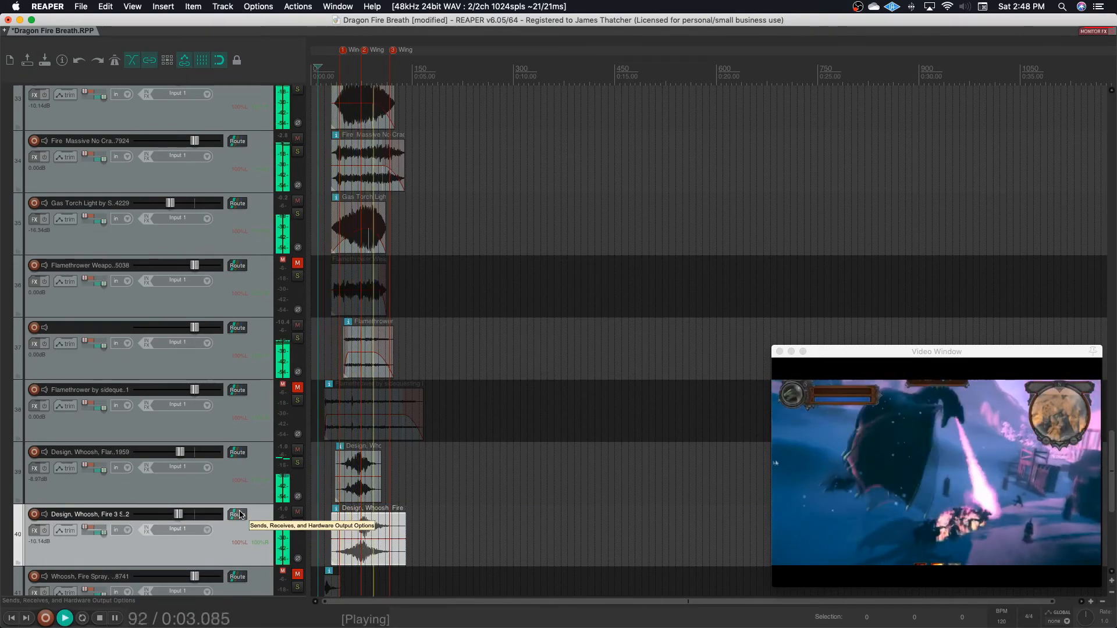
key("space")
Unmute the Whoosh, Fire Spray track and move its clip later to line up with the other flame clips, checking it in playback.
scroll(298, 495, "down", 2)
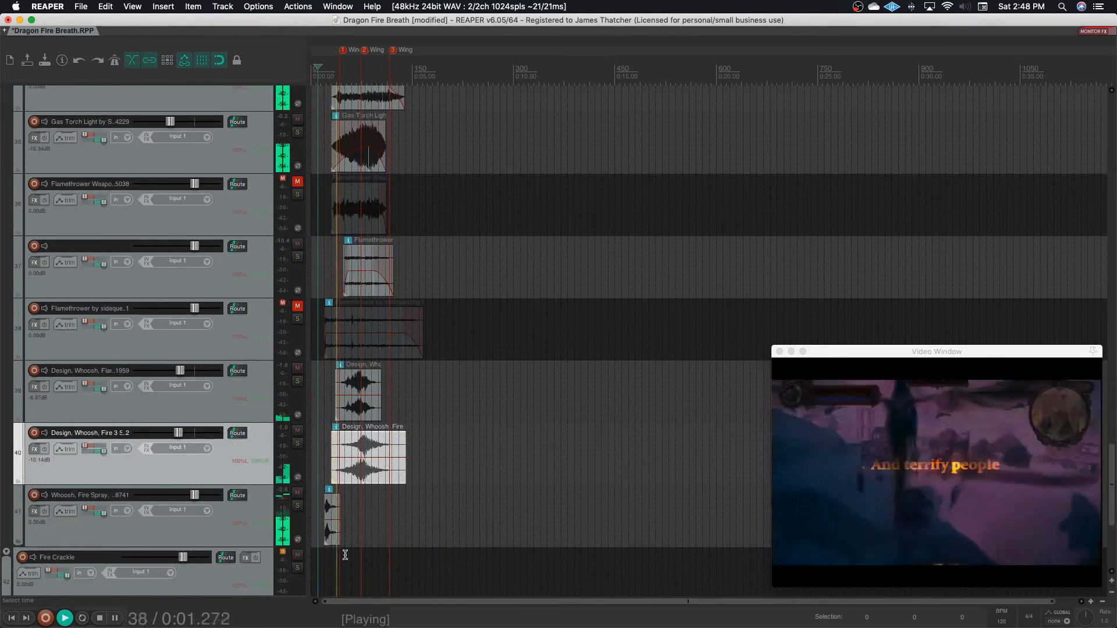
left_click_drag(329, 541, 336, 541)
key("space")
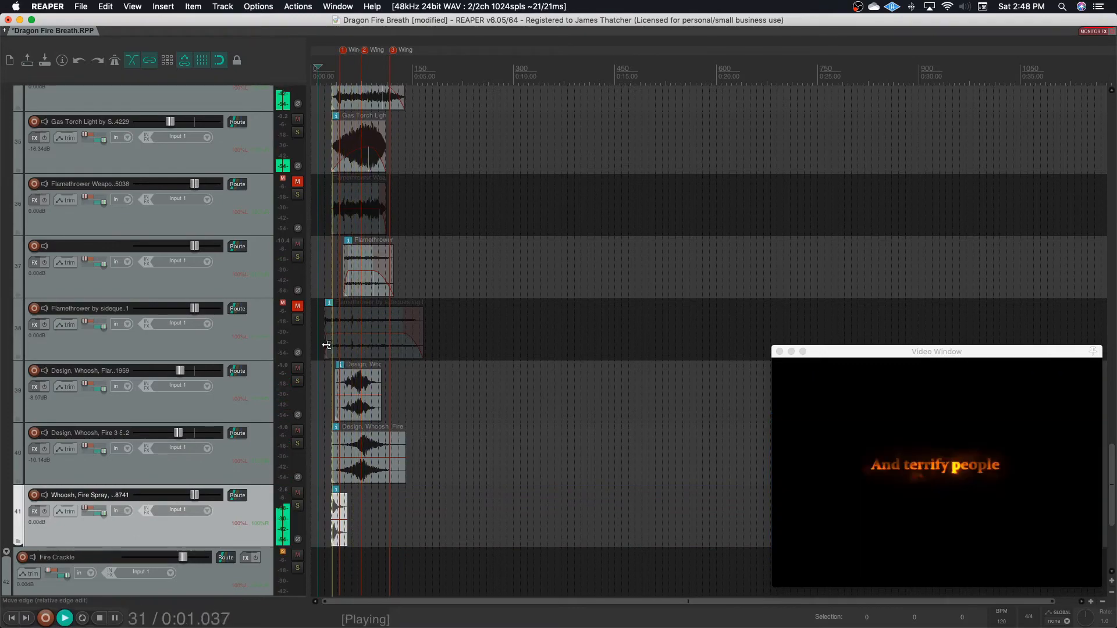
key("space")
Listen to the Fire Massive No Cracking track soloed and give the start of its clip a fade-in.
scroll(298, 262, "up", 3)
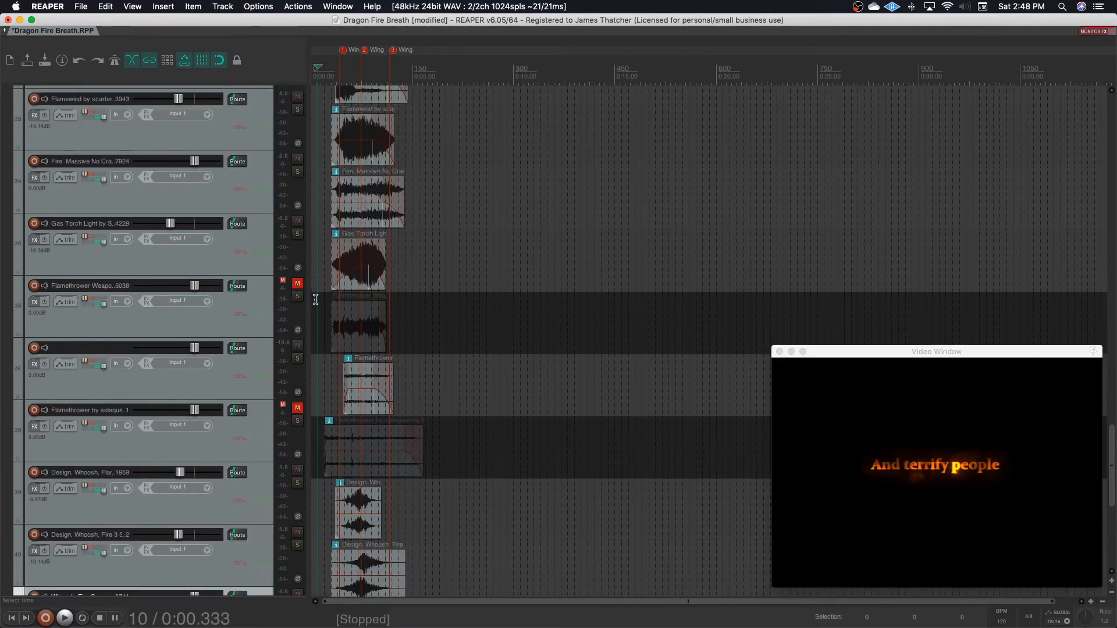
left_click(298, 226)
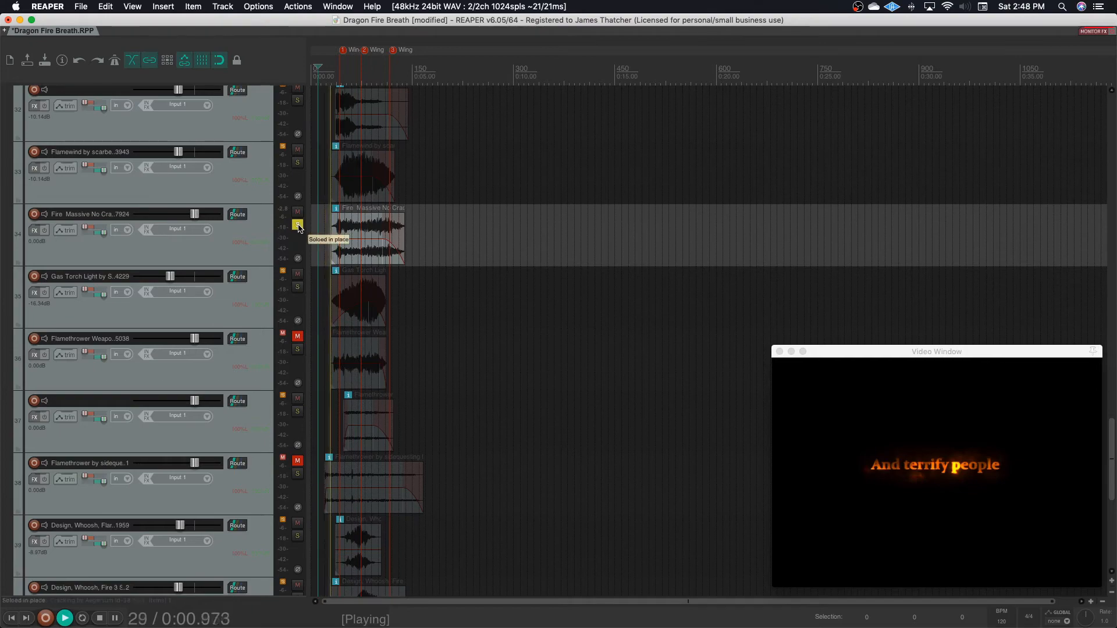
key("space")
left_click(298, 226)
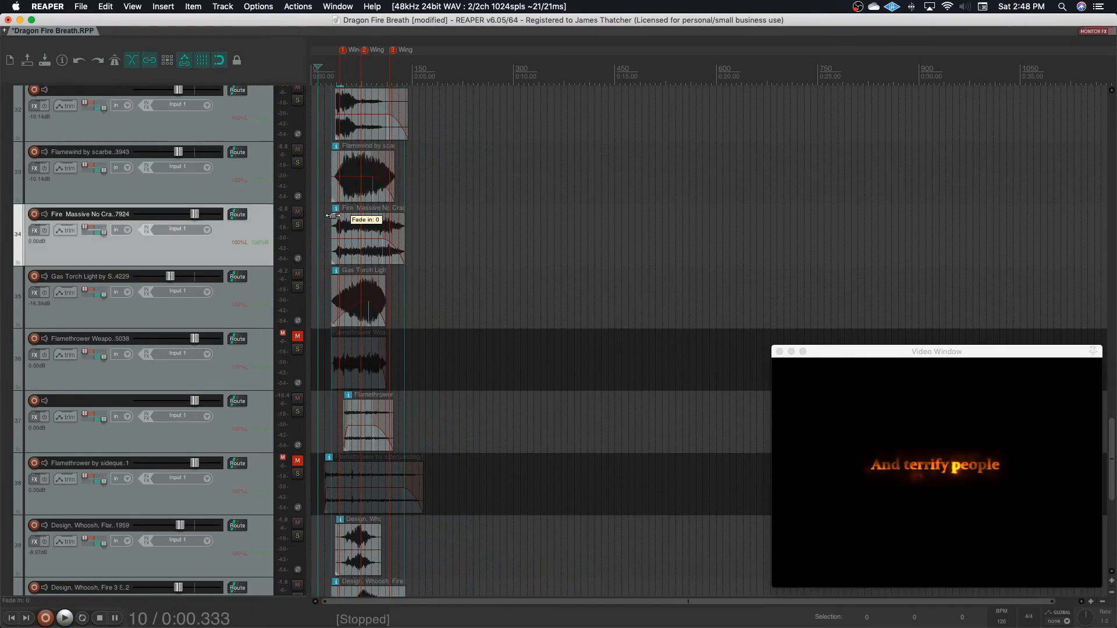
Solo the Designed Fire, Impact track during playback, give its clip a fade-in, and turn the solo off.
key("space")
scroll(314, 221, "up", 2)
left_click(297, 222)
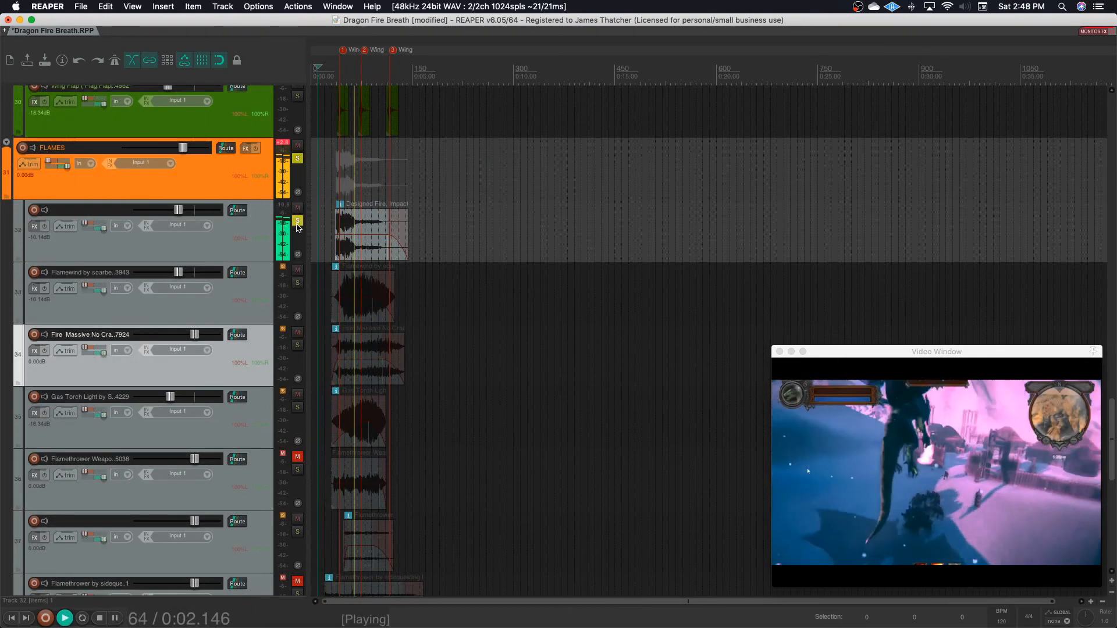
left_click_drag(339, 209, 360, 210)
left_click(297, 223)
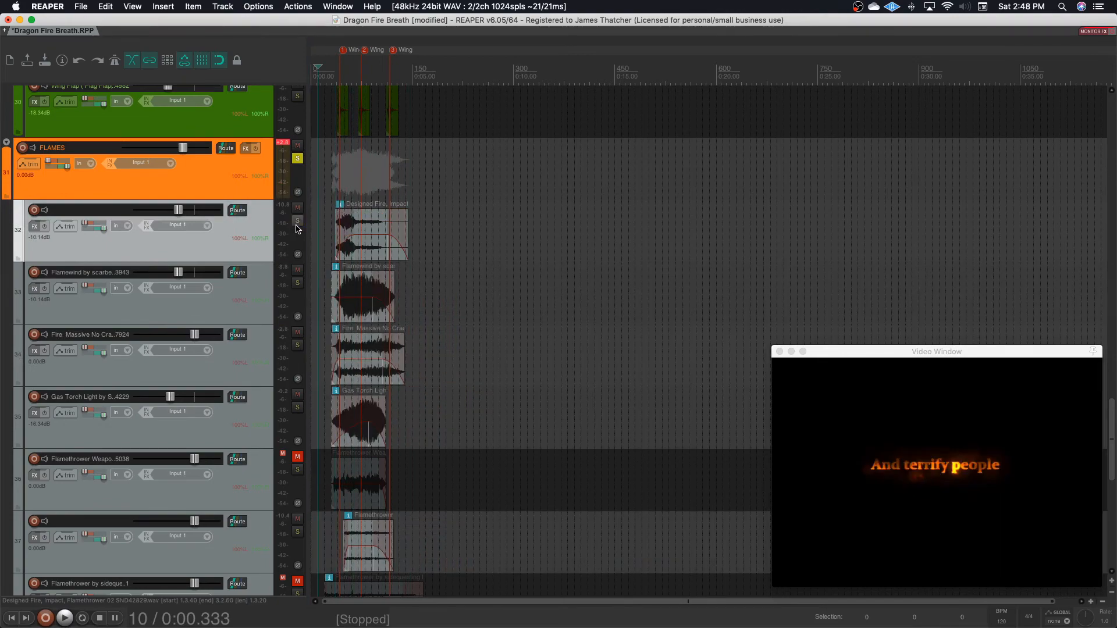
Check the Whoosh, Fire Spray clip's placement and play the complete flame mix against the video.
scroll(342, 349, "down", 7)
left_click_drag(339, 380, 339, 381)
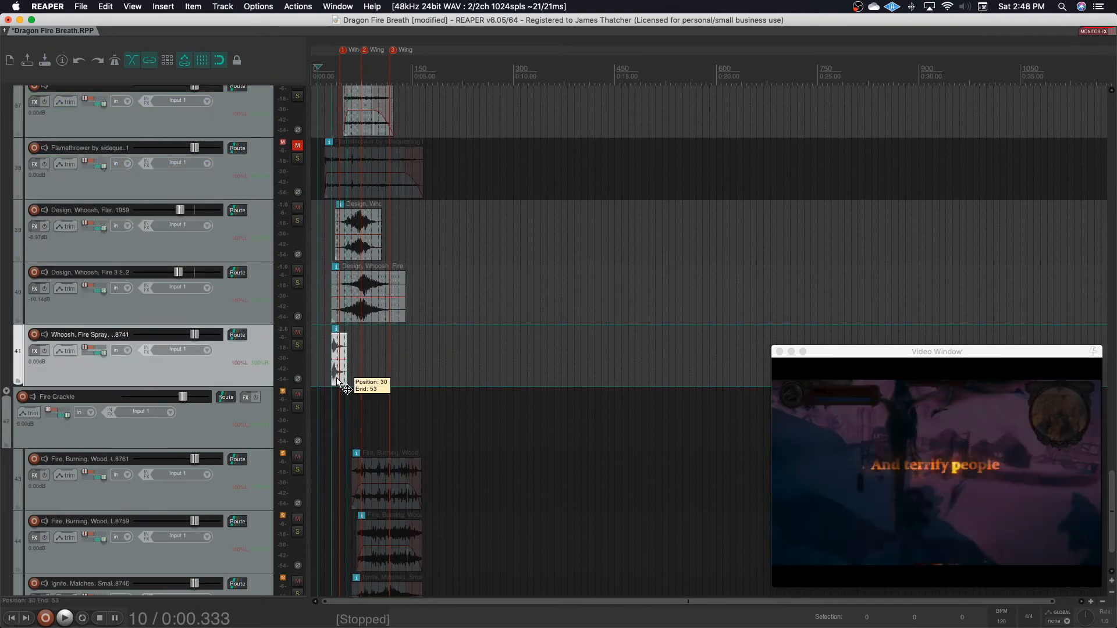
left_click(316, 329)
key("space")
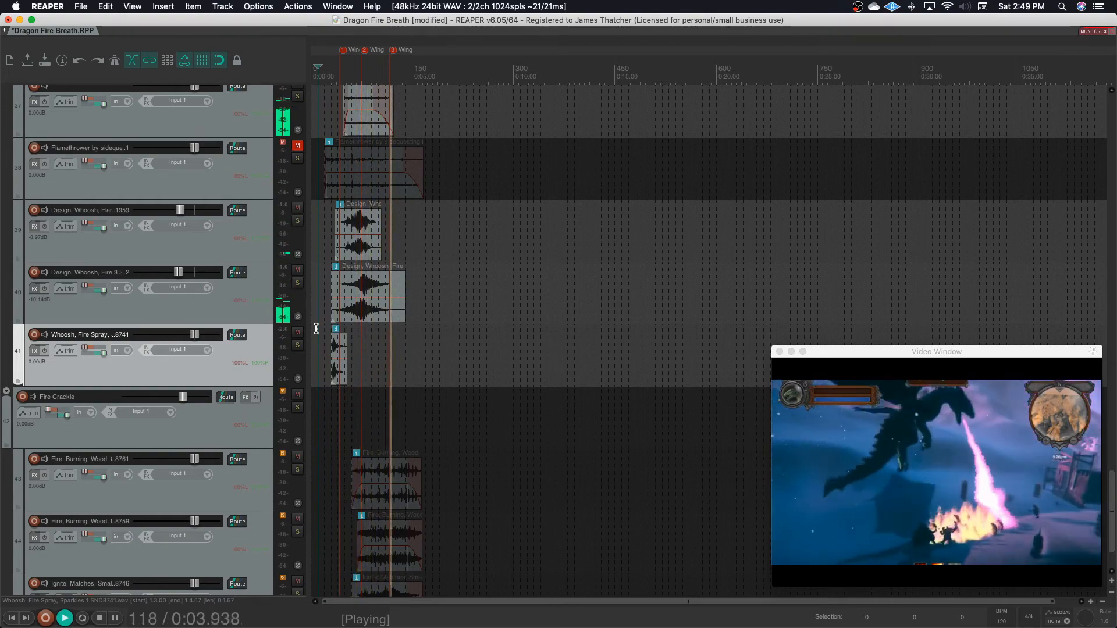
scroll(254, 293, "up", 4)
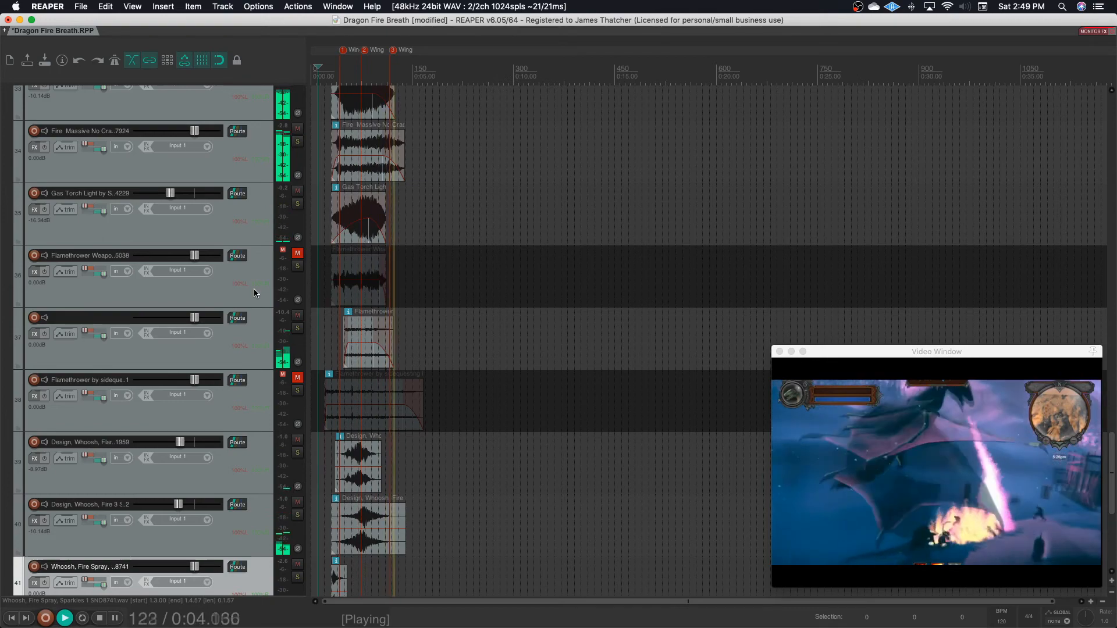
left_click(254, 288)
key("space")
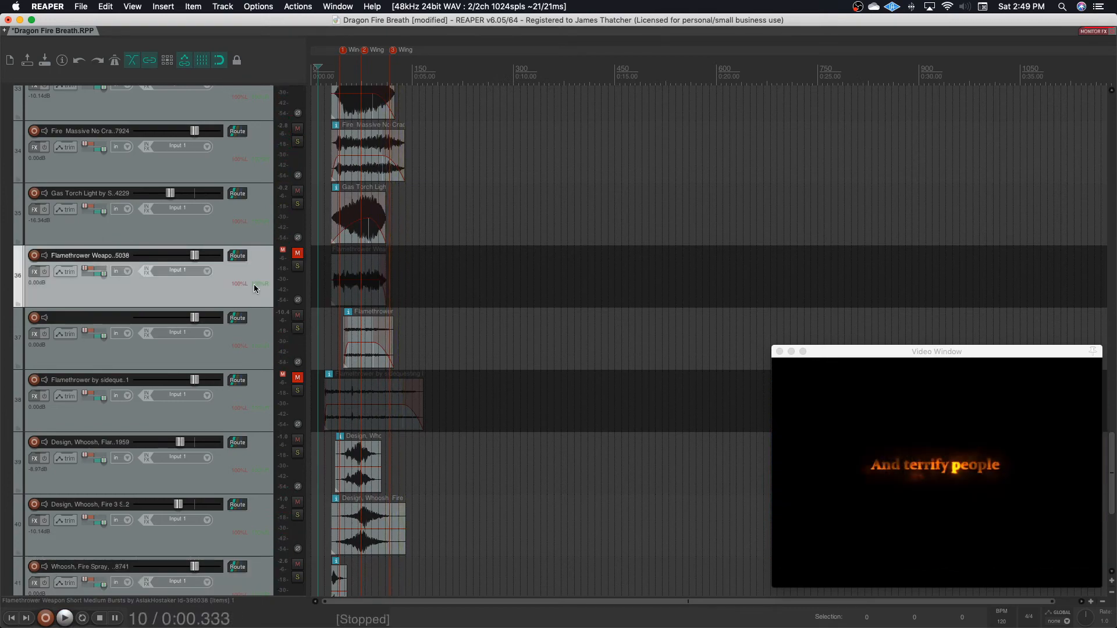
Delete the two muted Flamethrower tracks and play the soloed Fire Crackle group against the video.
key("Delete")
left_click(640, 218)
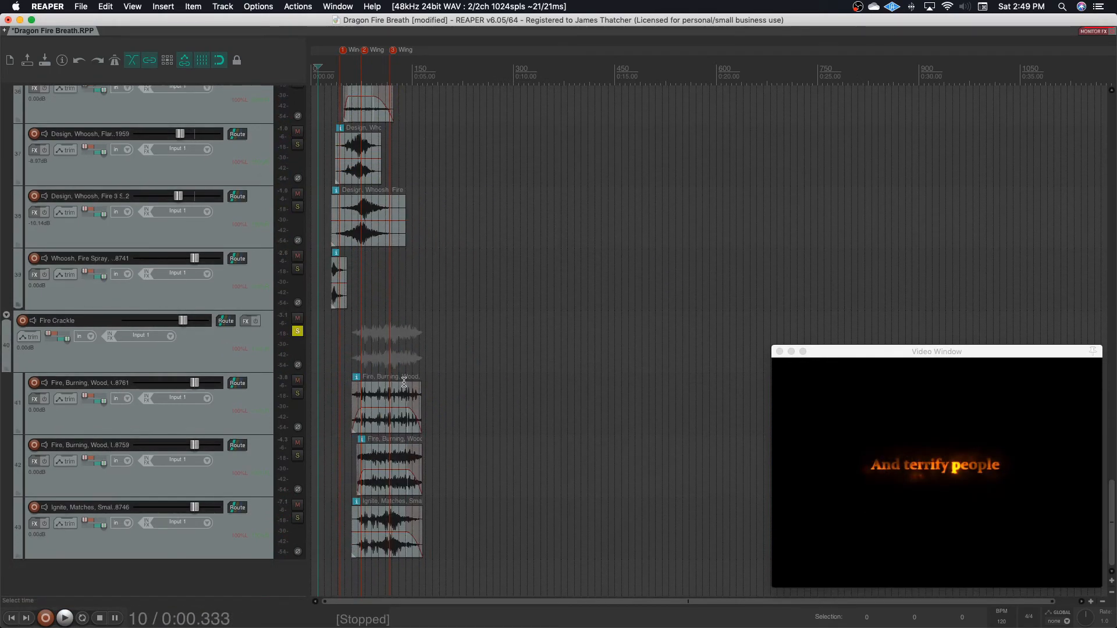
key("space")
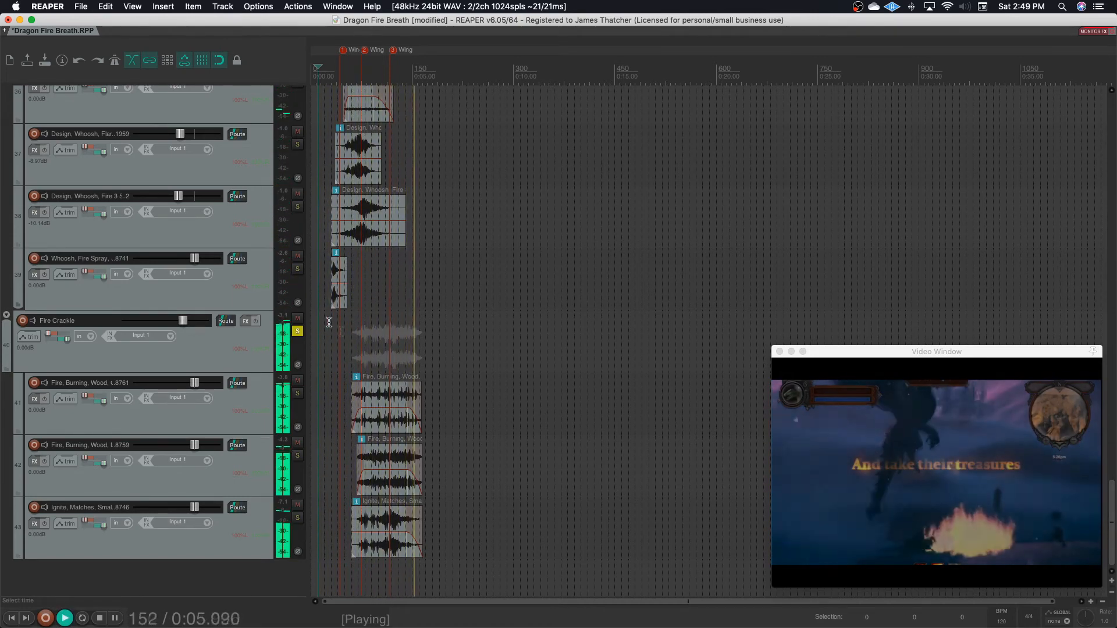
Trim the starts of the Fire Crackle clips, shift them slightly earlier, and lower the Fire Crackle folder to -15.81 dB.
key("space")
left_click_drag(194, 383, 168, 386)
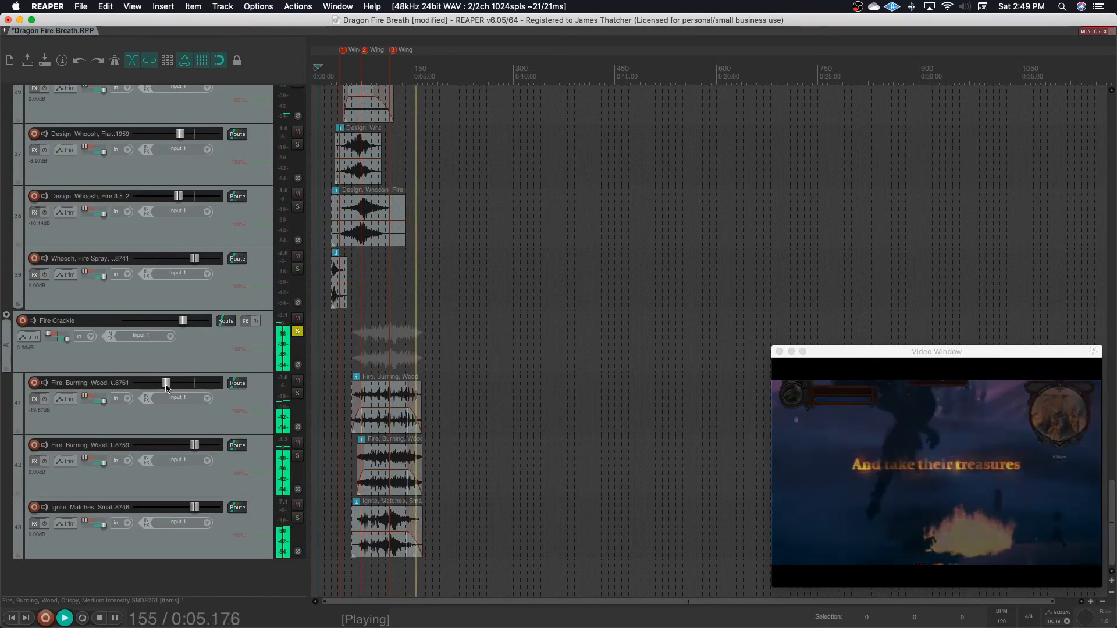
key("space")
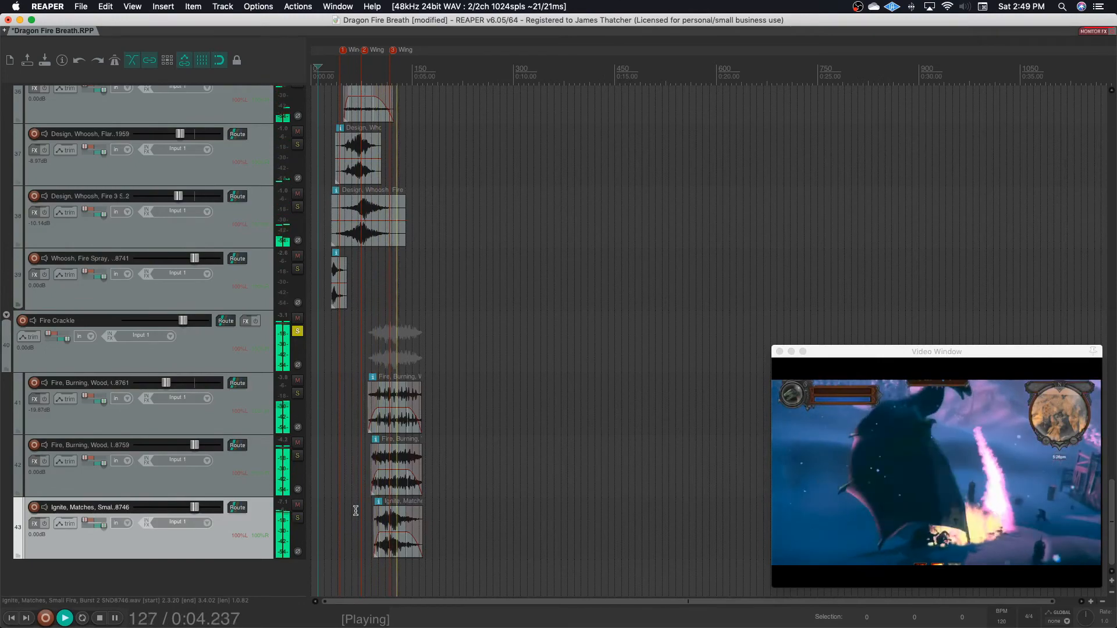
key("space")
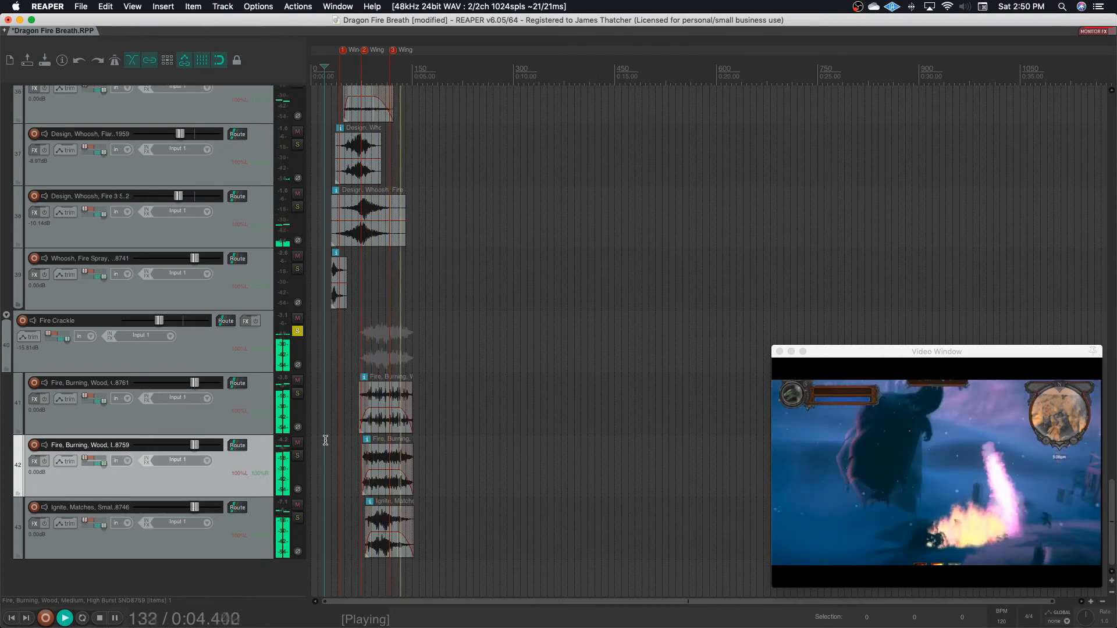
key("space")
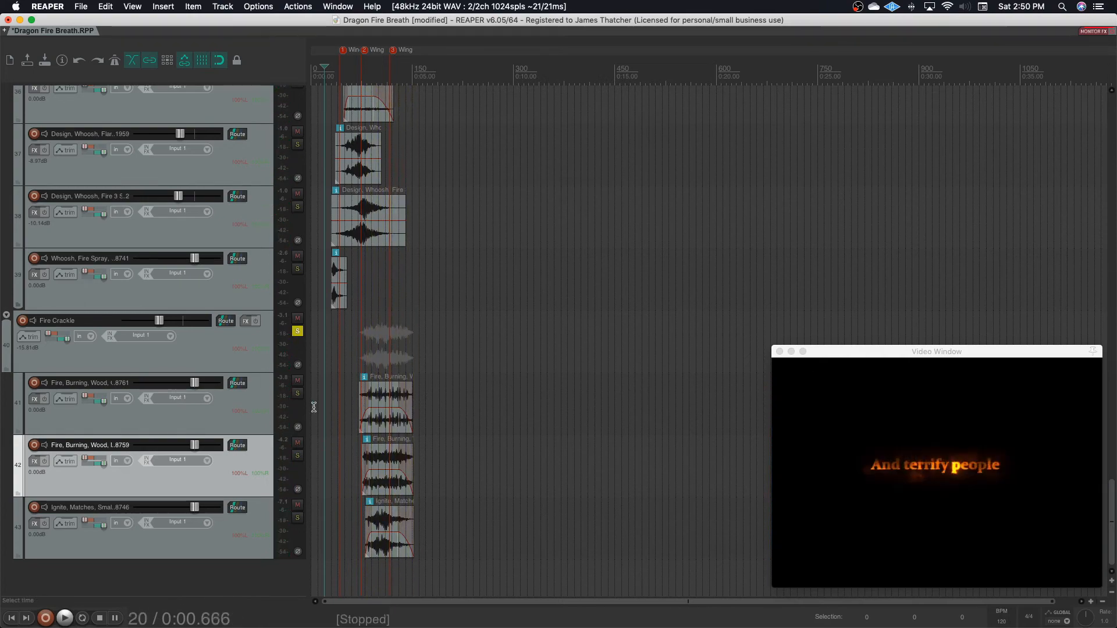
Color the FLAMES folder and its tracks orange and the Fire Crackle folder and its tracks dark red.
scroll(165, 167, "up", 8)
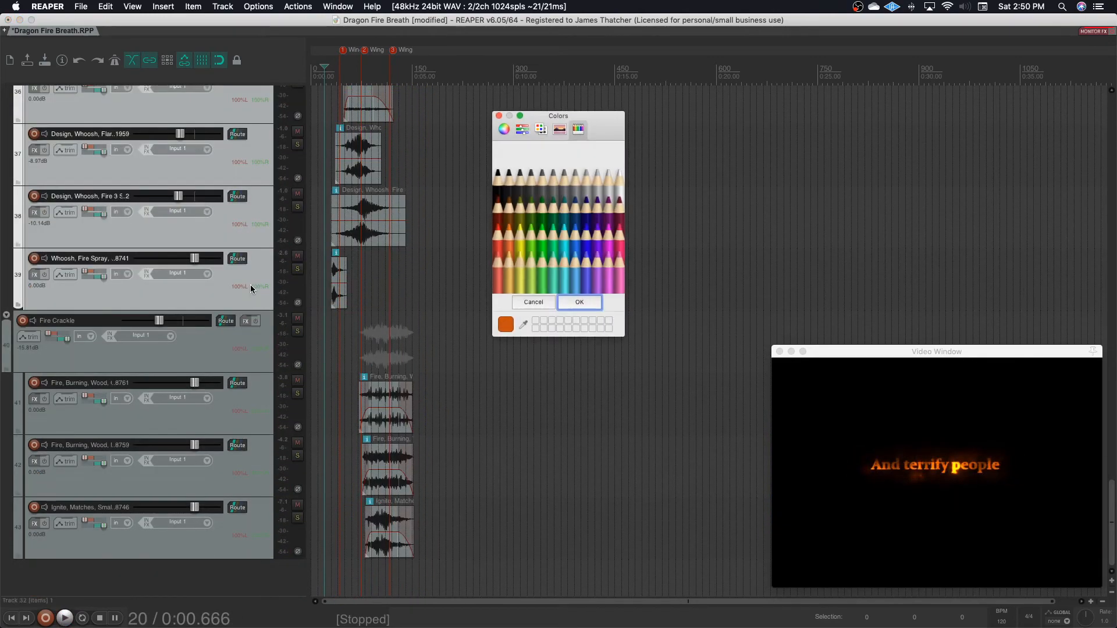
left_click(594, 302)
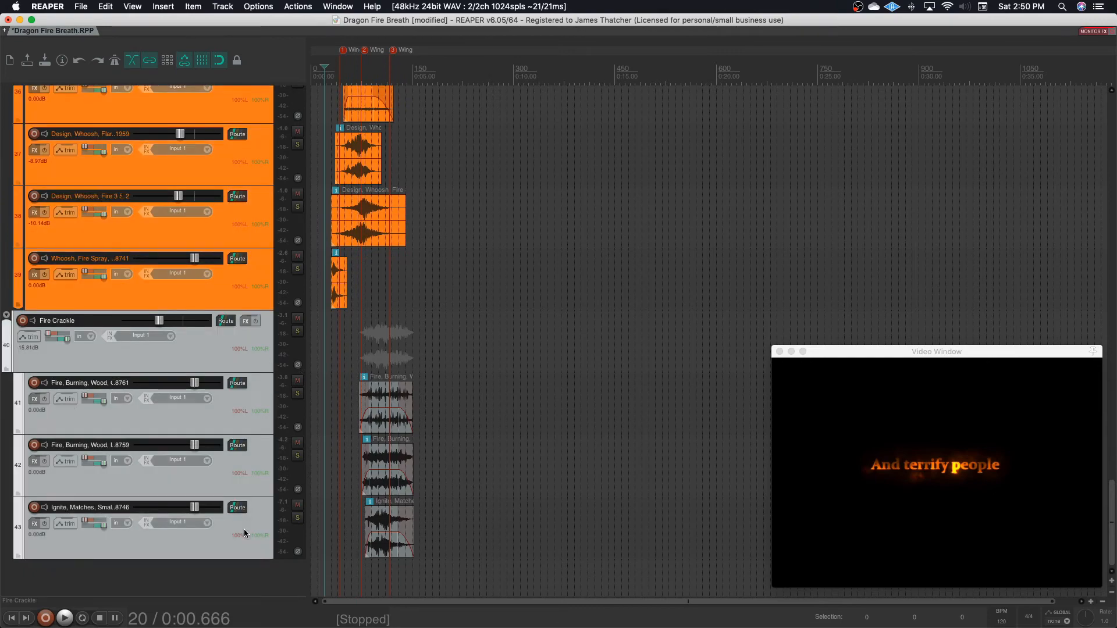
key("shift+c")
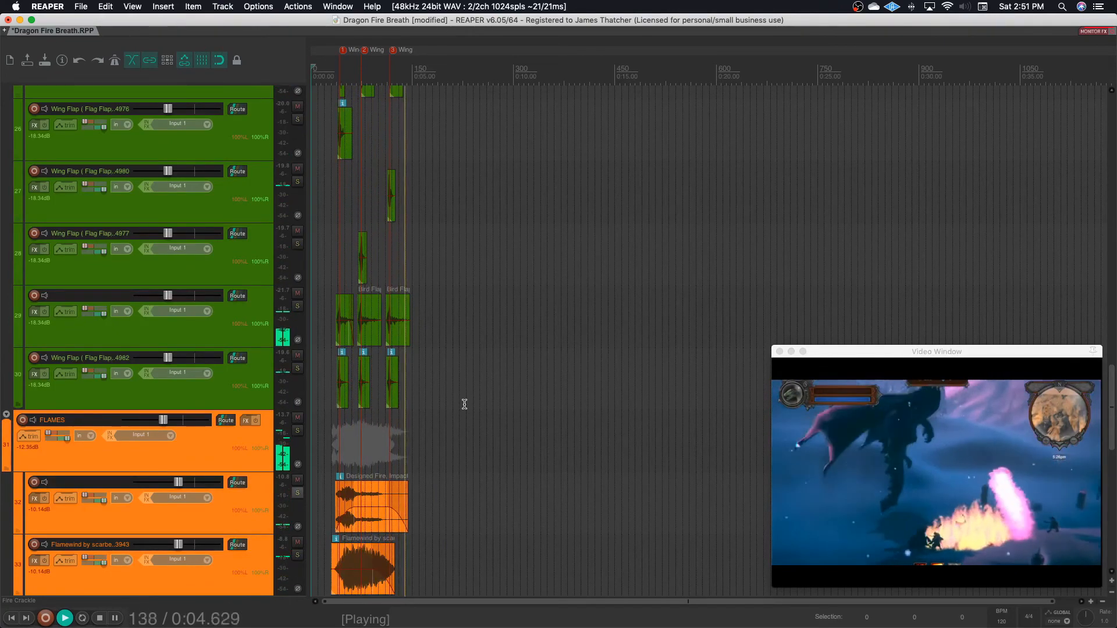
Extend the ends of the three Fire Crackle clips slightly and check them in playback.
scroll(464, 403, "down", 10)
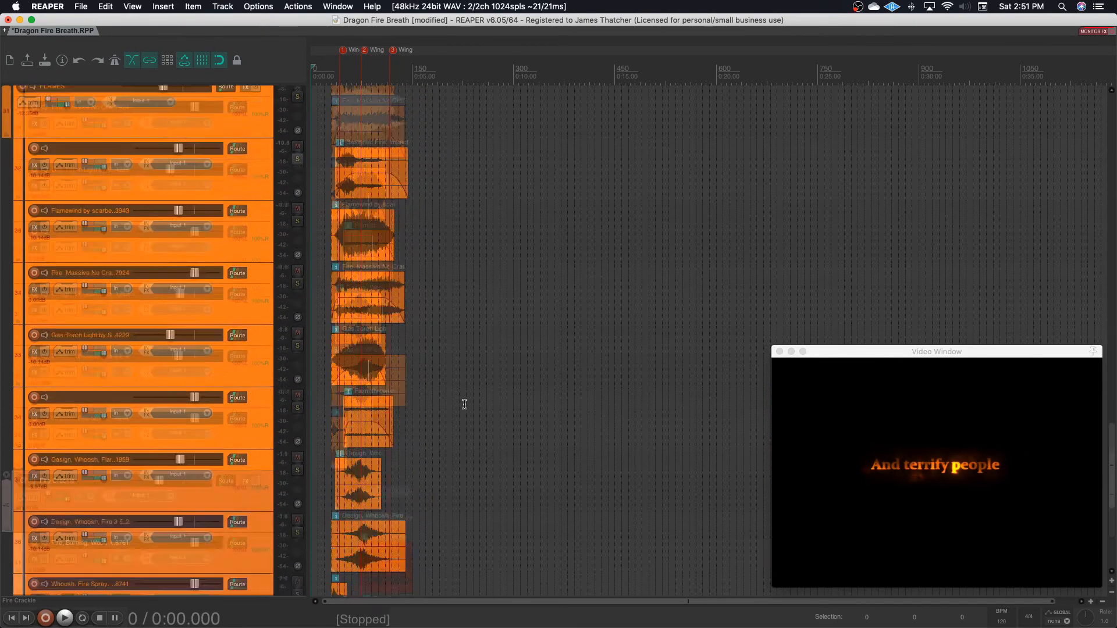
left_click_drag(411, 408, 420, 408)
key("space")
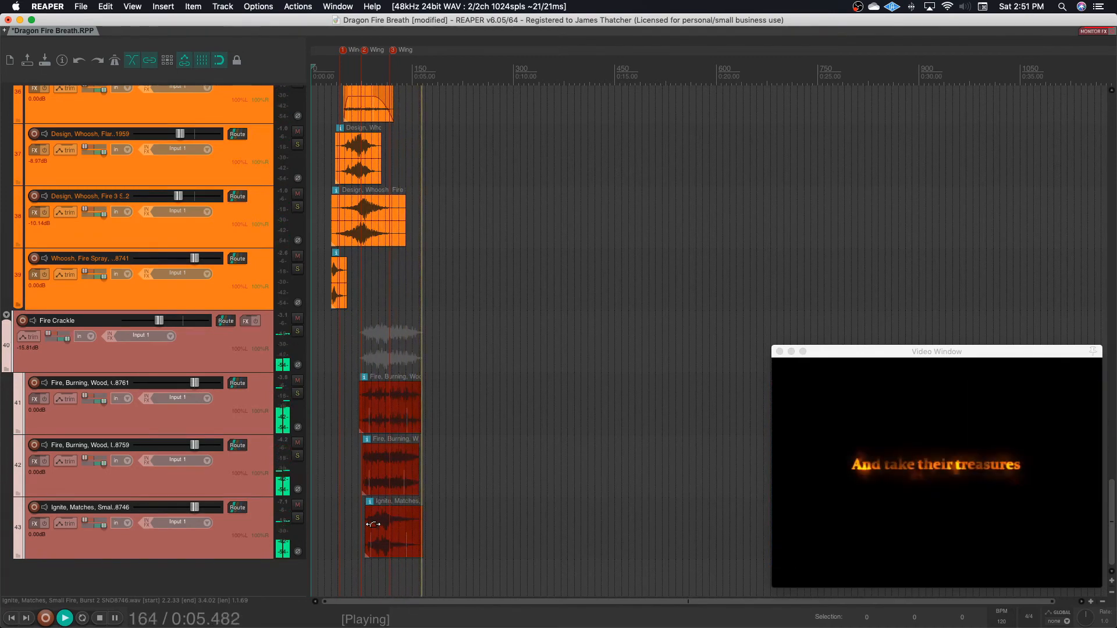
key("space")
Add iZotope's Neutron 3 Equalizer (VST3) to the FLAMES folder track.
scroll(245, 264, "up", 8)
left_click(245, 263)
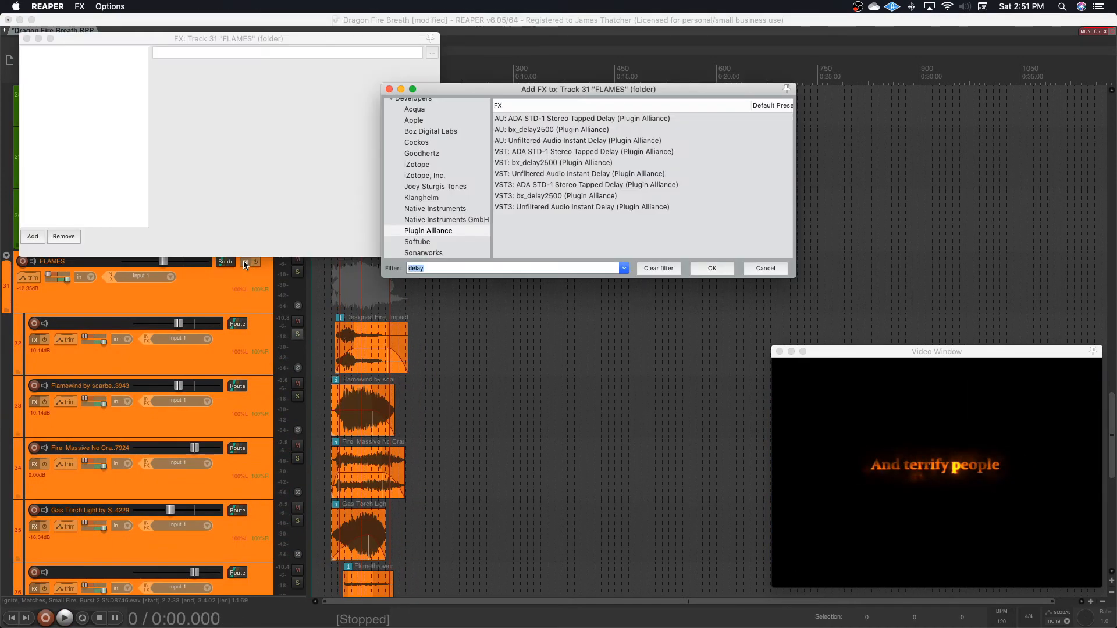
left_click(450, 177)
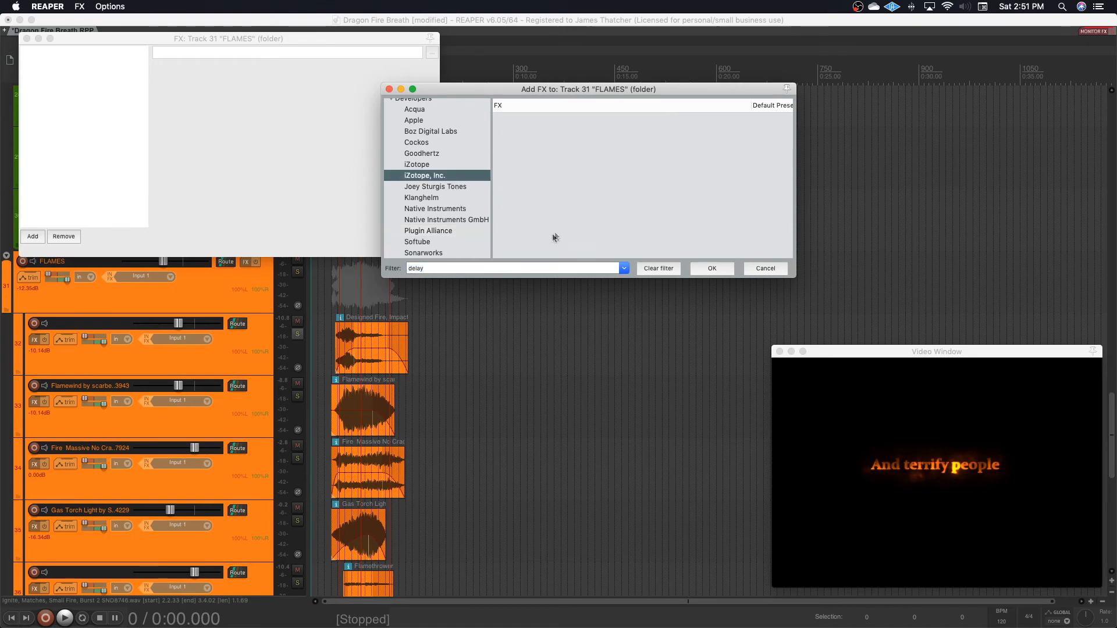
left_click(668, 271)
double_click(586, 208)
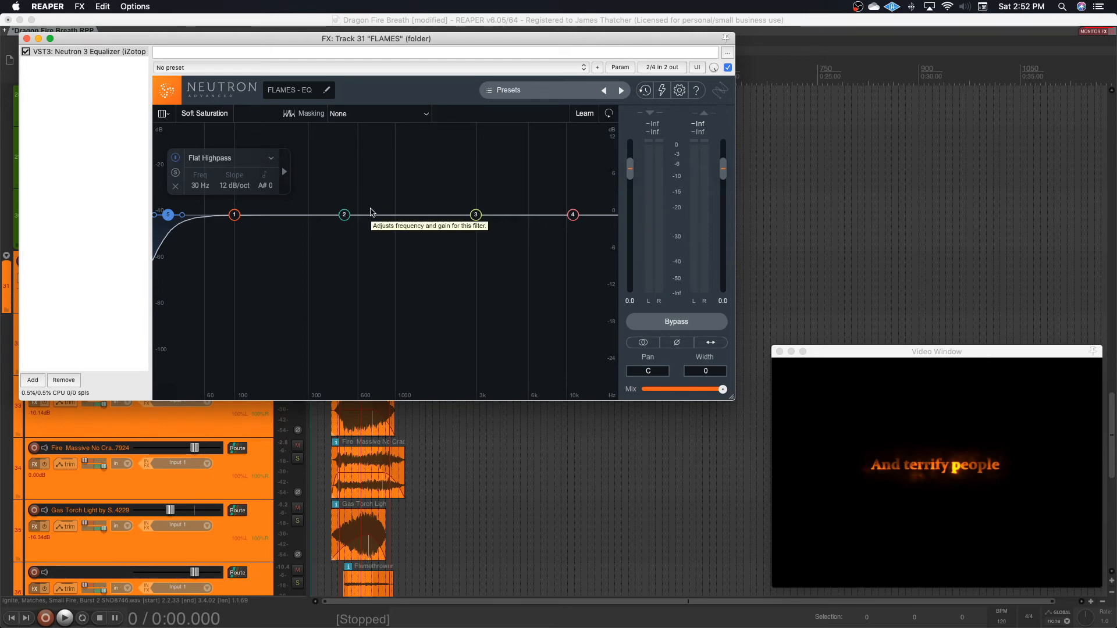
Sweep equalizer band 2 during playback, widening it to a Q of 0.6 and boosting it about 13.8 dB at 587 Hz.
key("space")
left_click_drag(344, 214, 366, 136)
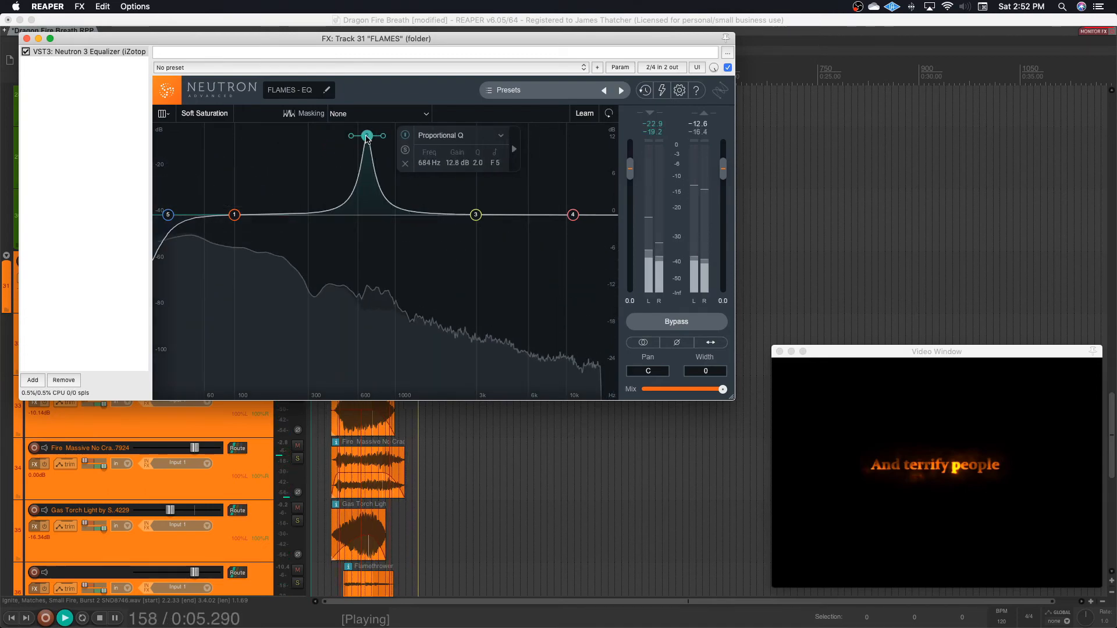
key("space")
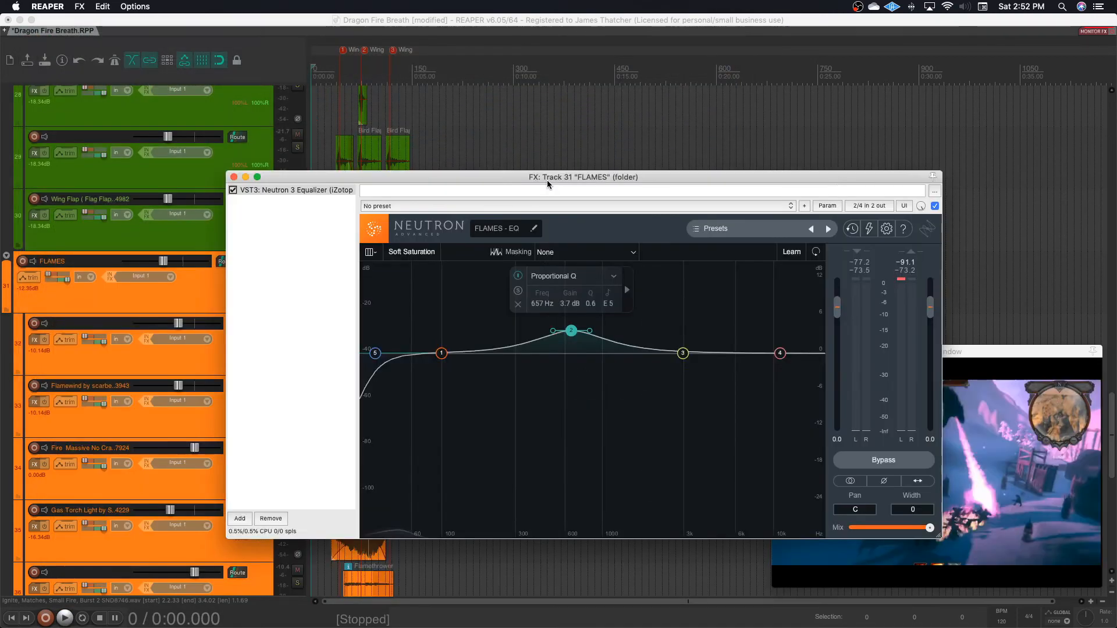
left_click_drag(549, 173, 471, 101)
key("space")
left_click_drag(497, 252, 496, 198)
key("space")
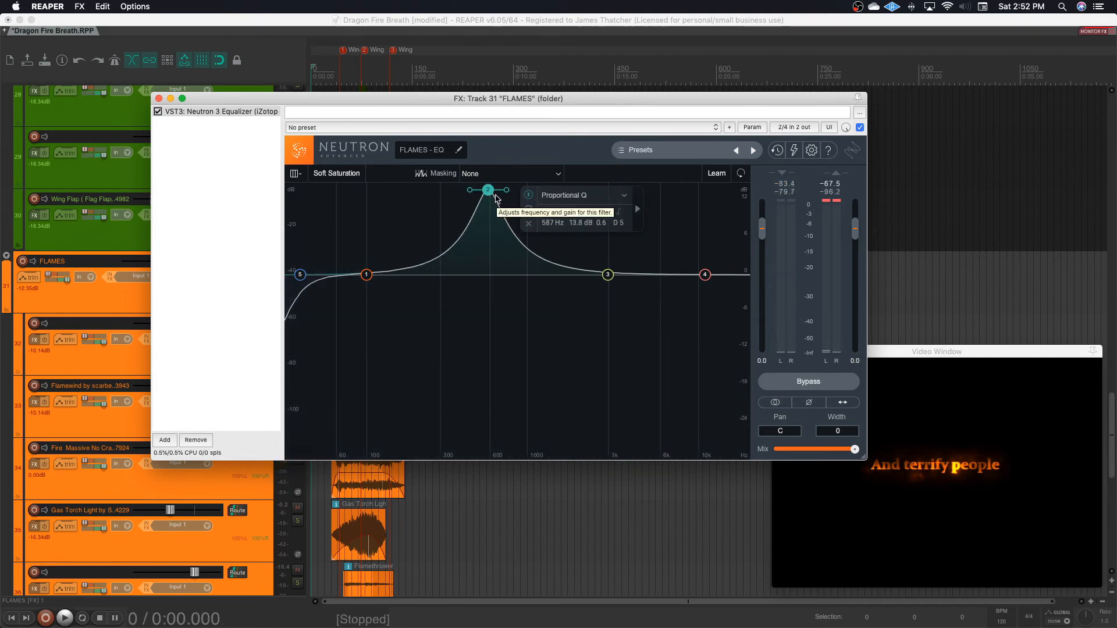
Change equalizer band 2 to a Band Shelf and shape it to about 6.9 dB at 569 Hz with a Q of 1.1.
left_click(625, 195)
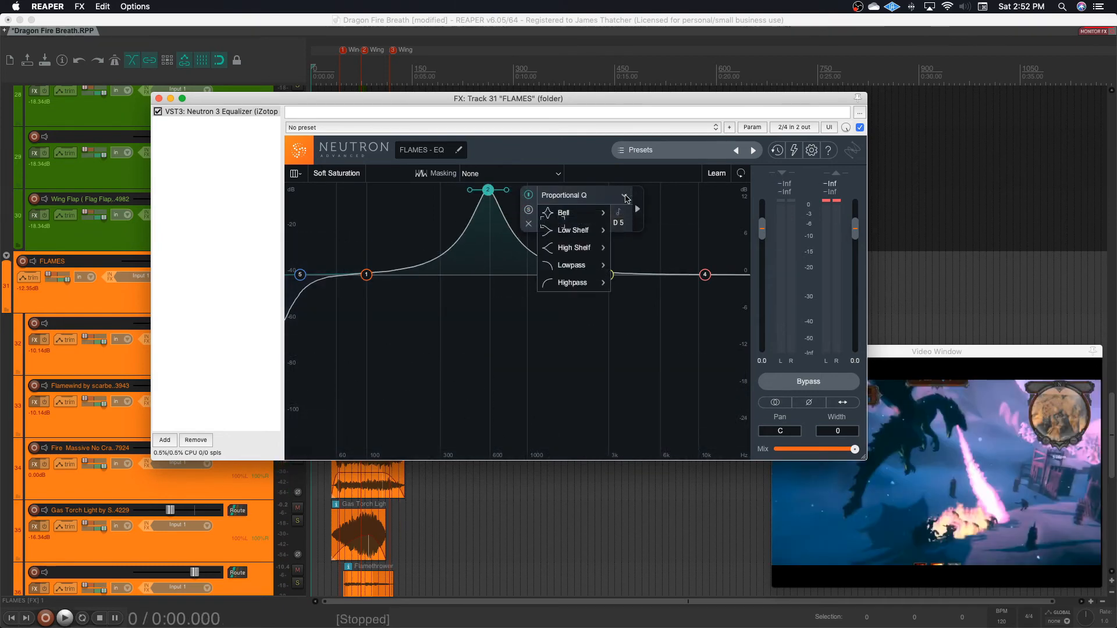
left_click(649, 248)
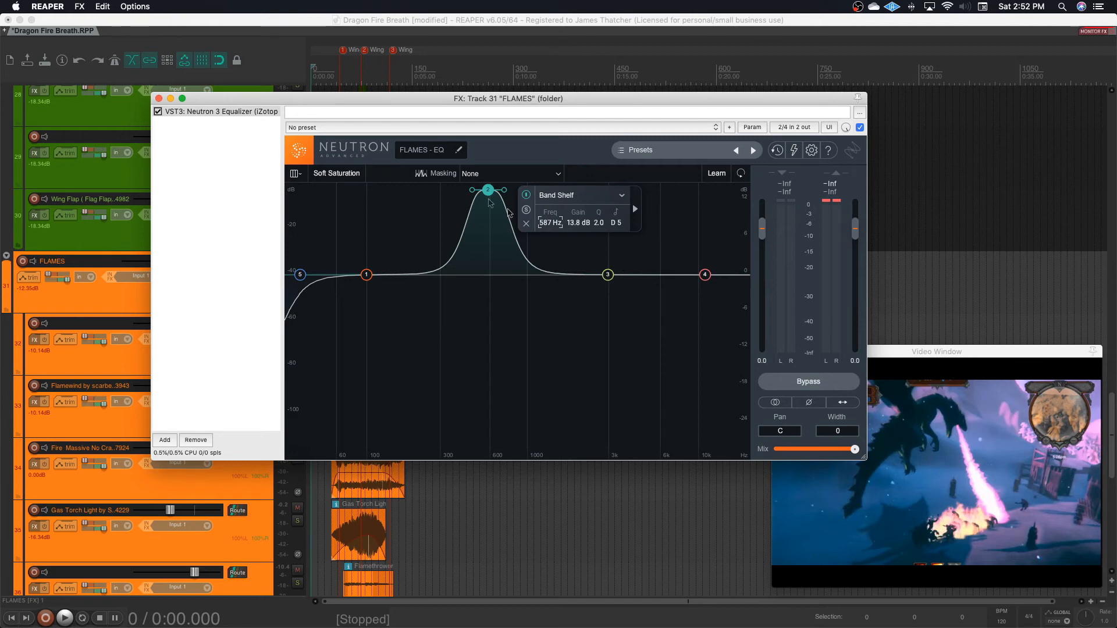
left_click_drag(504, 194, 391, 231)
key("space")
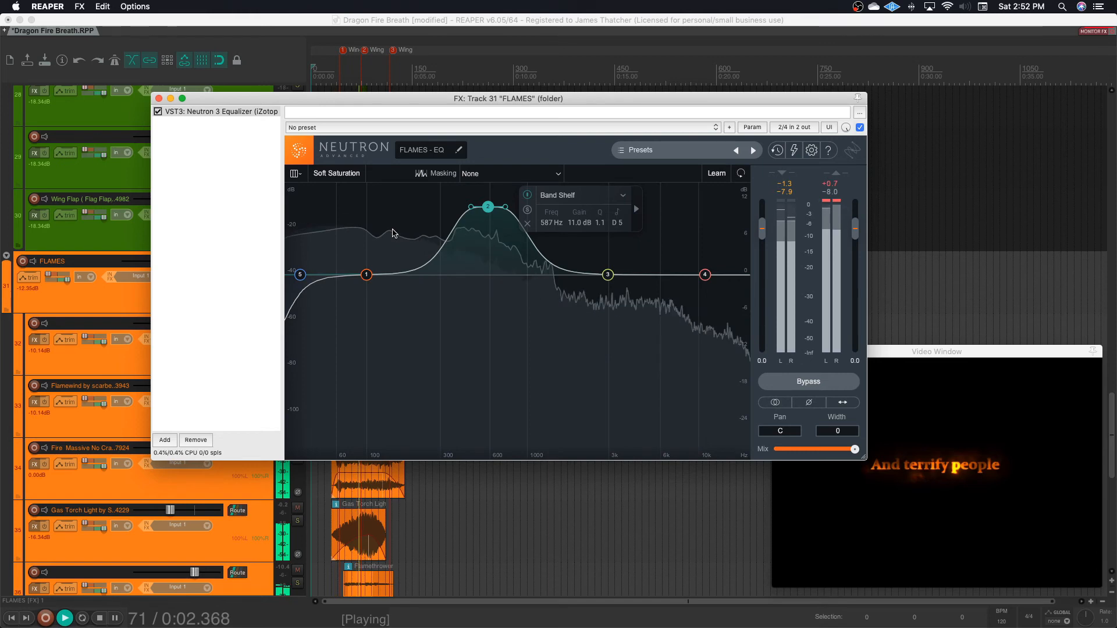
left_click_drag(488, 207, 487, 233)
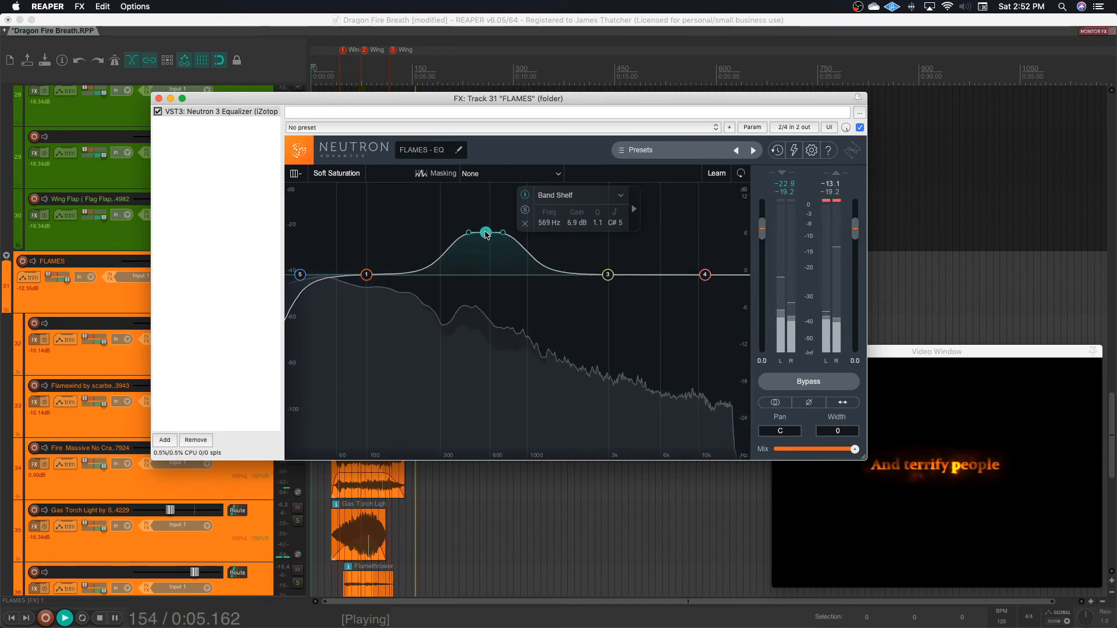
key("space")
Boost equalizer band 3 by about 8.4 dB at 3295 Hz during playback and change its shape to Bell.
left_click_drag(607, 276, 615, 224)
key("space")
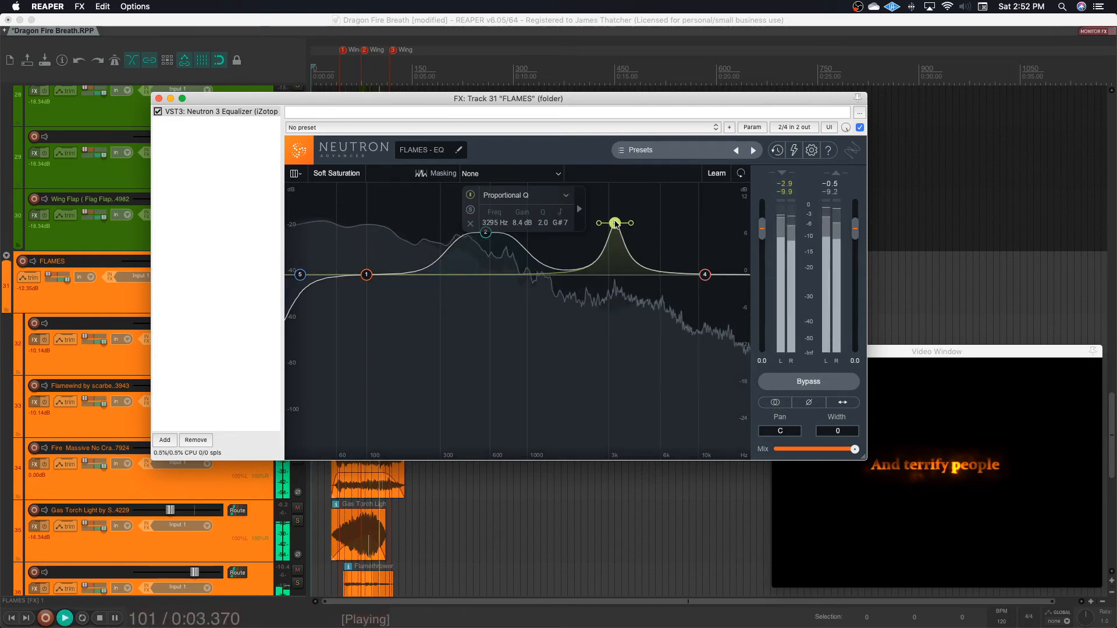
key("space")
left_click(524, 195)
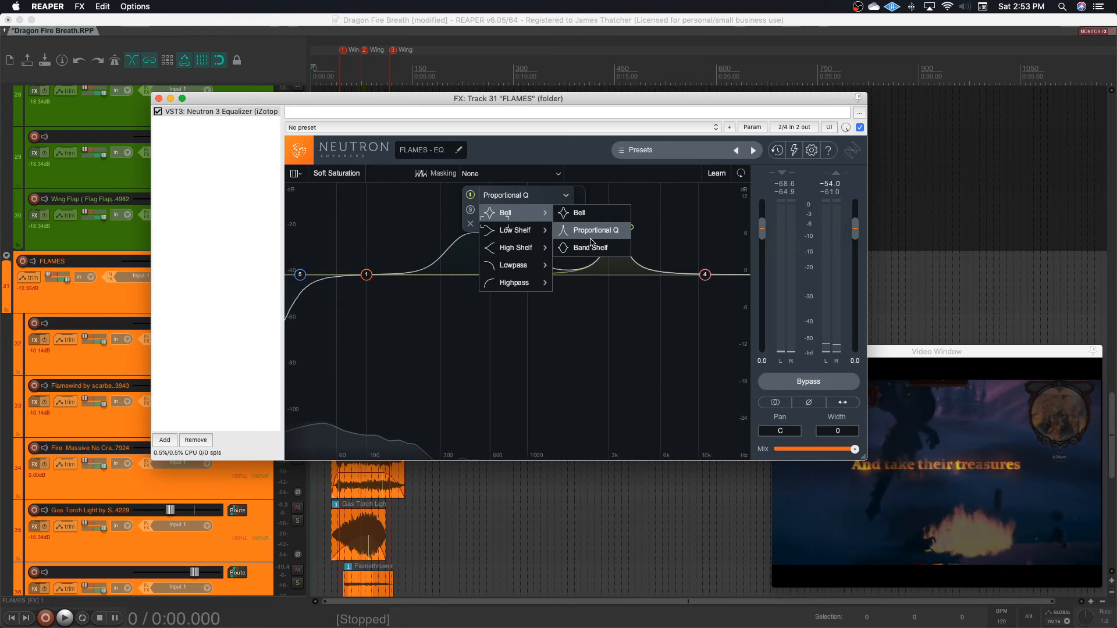
left_click(579, 213)
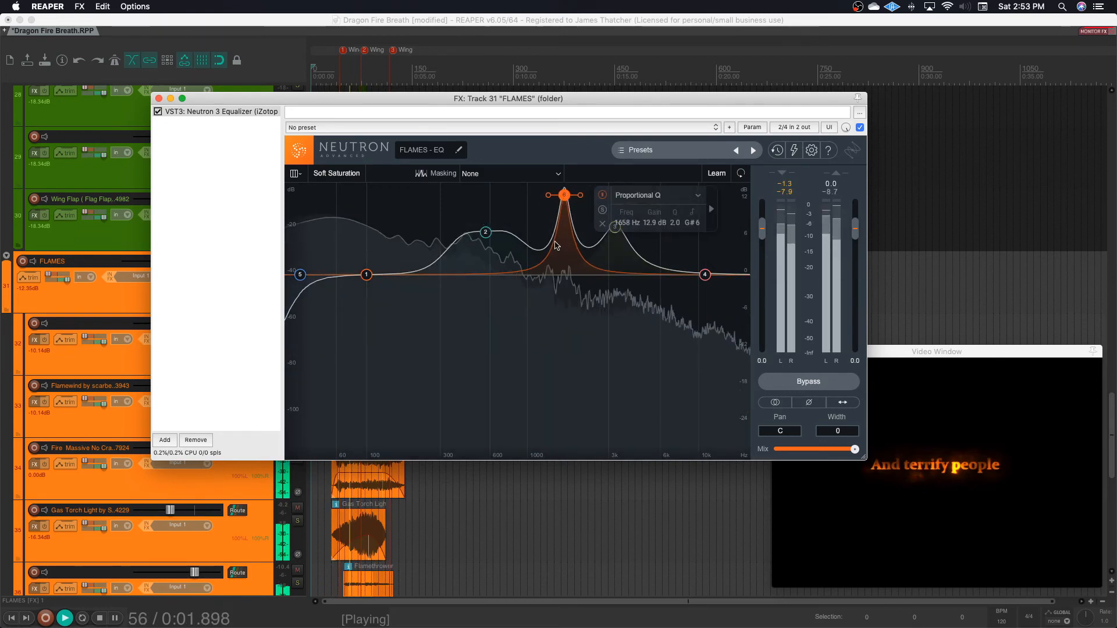
Cut about 11 dB at 1533 Hz with an added Proportional Q band and listen to the result.
left_click_drag(564, 194, 558, 343)
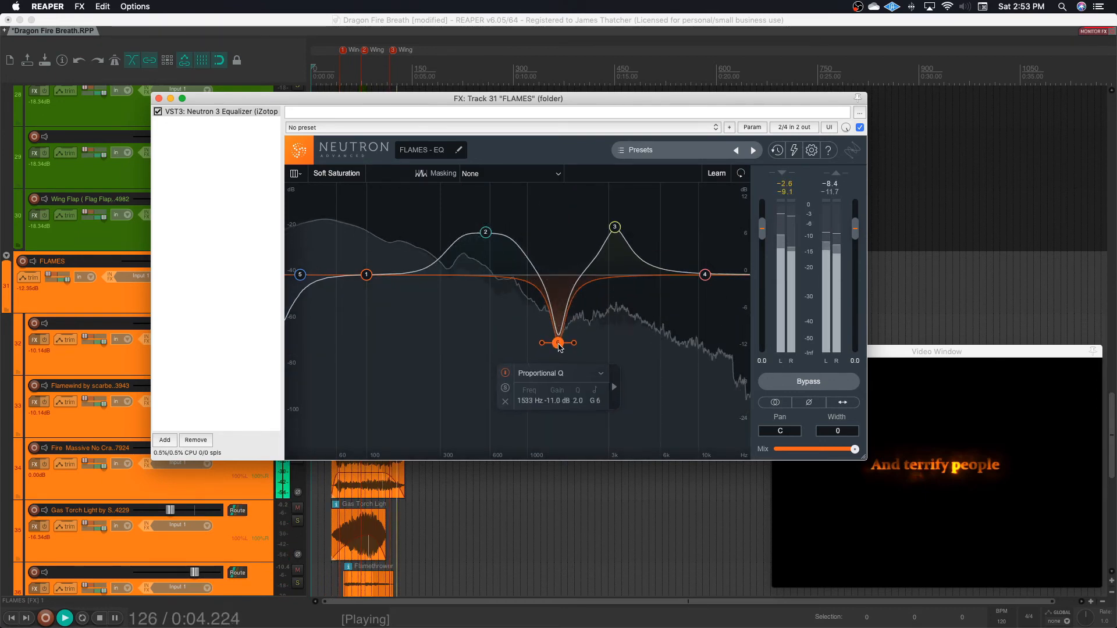
key("space")
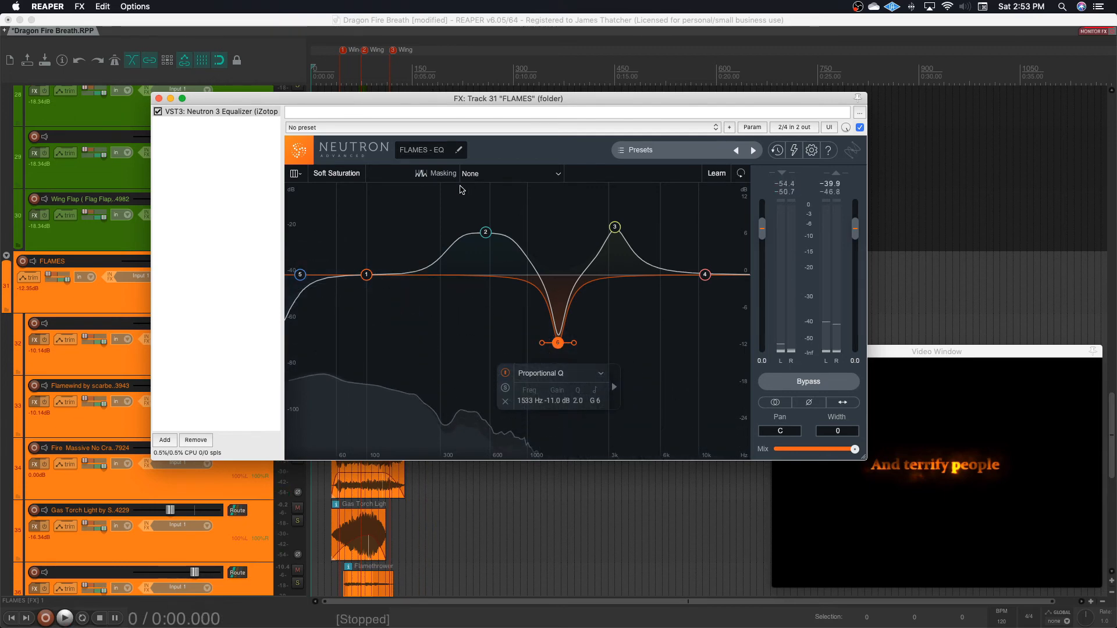
key("space")
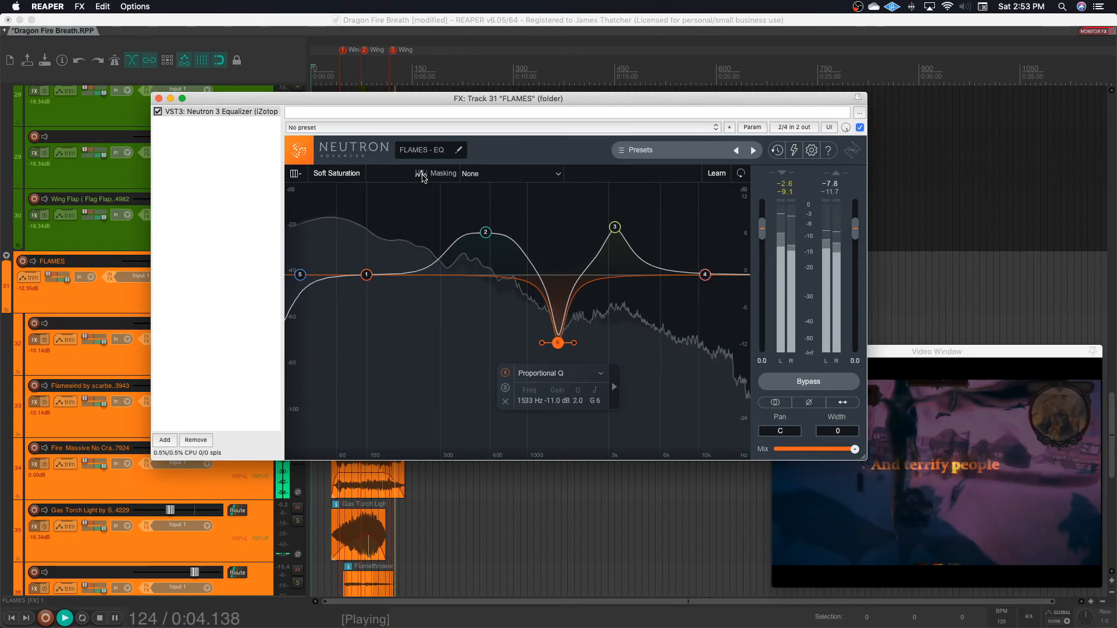
Raise the Flat Highpass to 40 Hz, add a 12 dB/oct Flat Lowpass at about 16028 Hz, and close the equalizer.
left_click(315, 275)
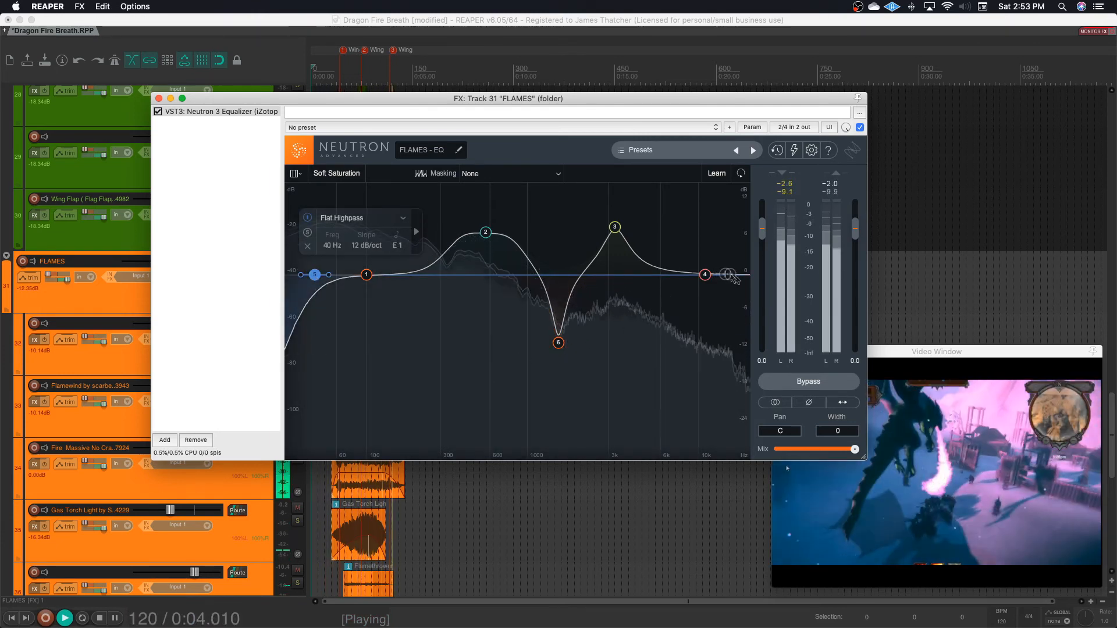
left_click(734, 275)
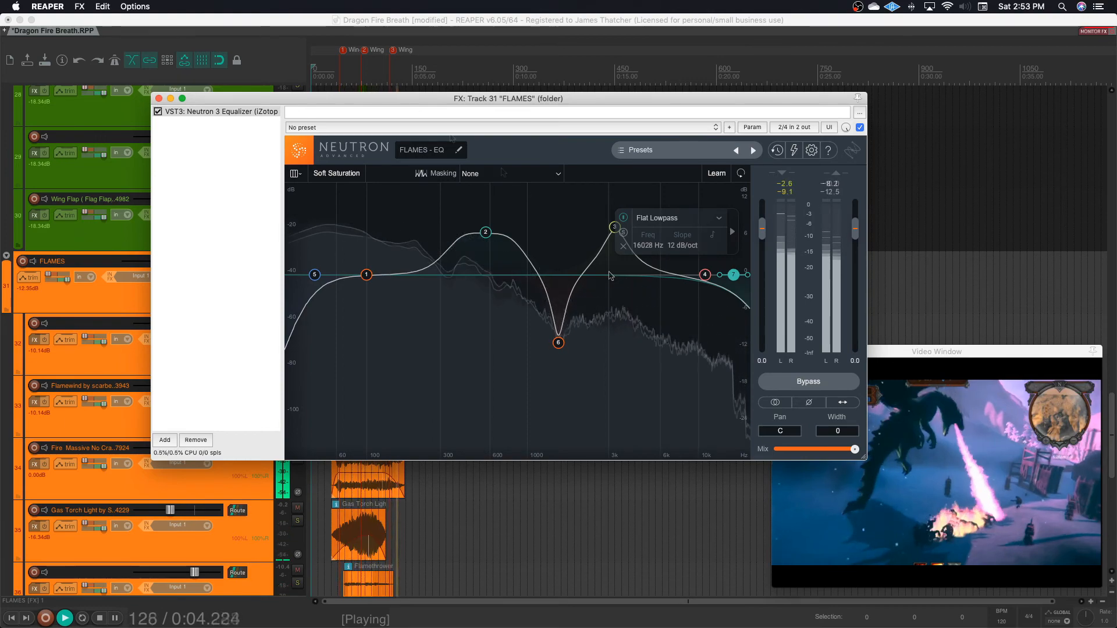
left_click(159, 98)
key("space")
Briefly toggle the FLAMES folder's solo, and raise the folder's volume slightly while playing the full mix.
left_click(297, 272)
left_click(297, 273)
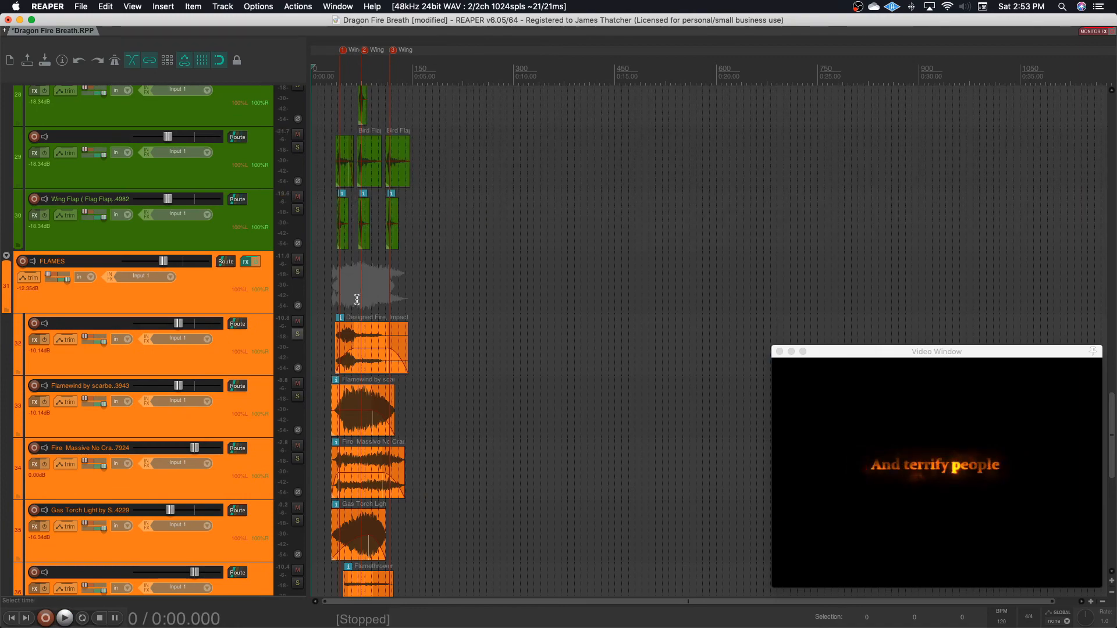
key("space")
key("space")
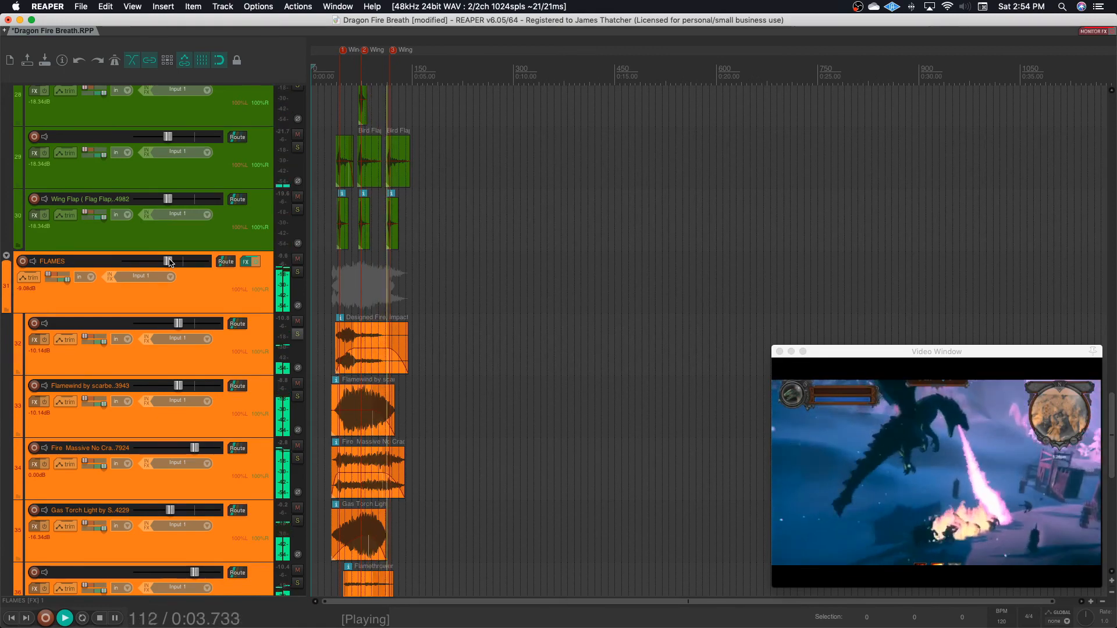
Move the Whoosh, Fire Spray clip slightly later and check its timing in playback.
scroll(456, 382, "down", 7)
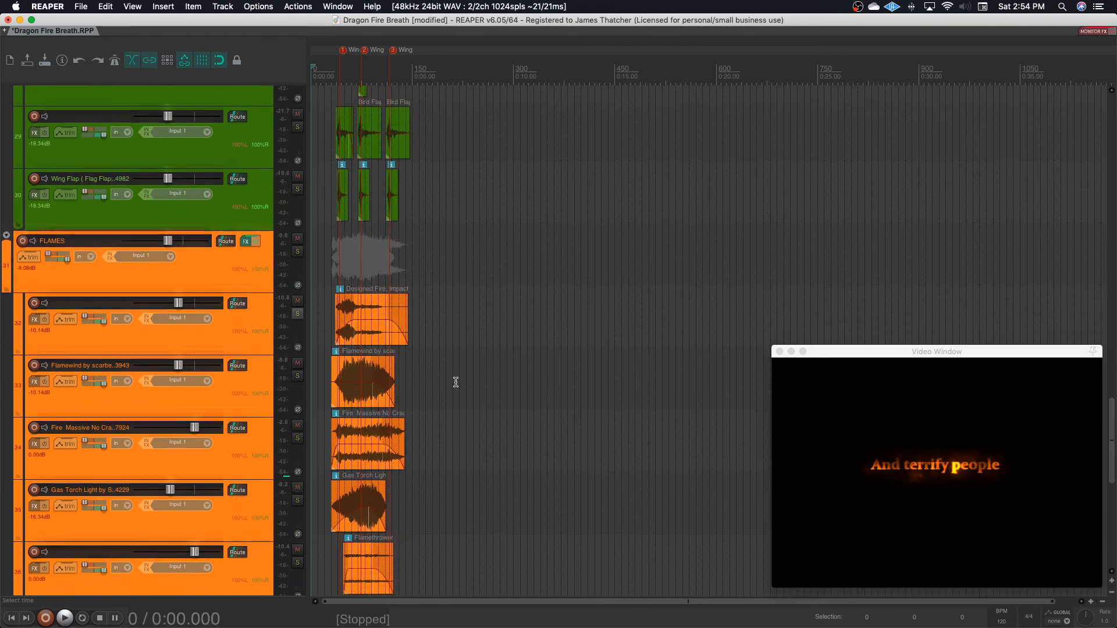
left_click_drag(340, 384, 347, 381)
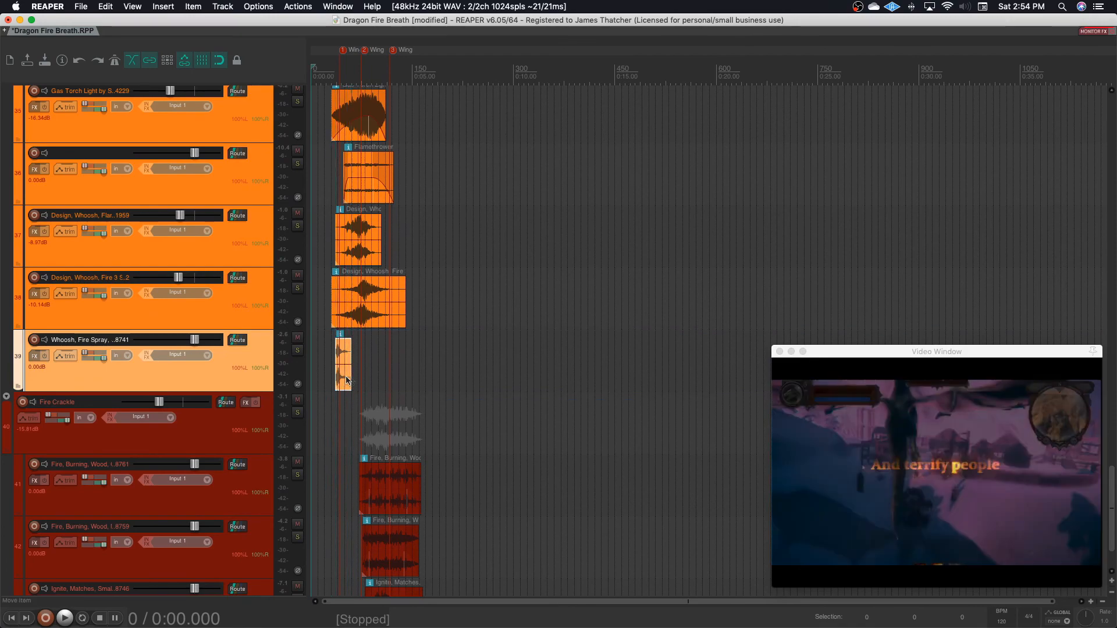
key("space")
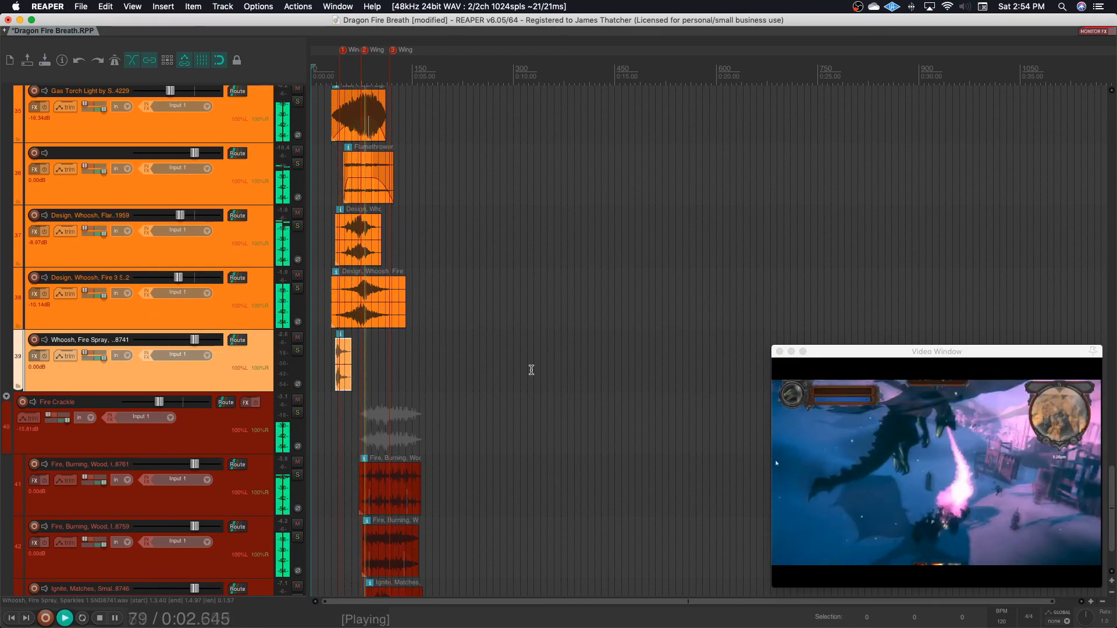
key("space")
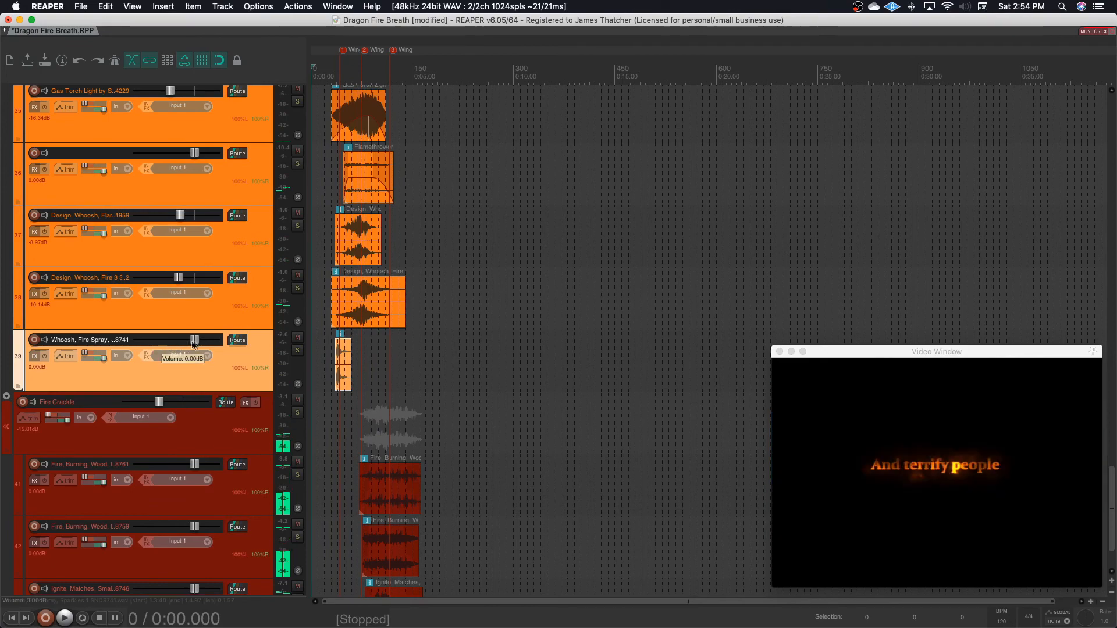
Lower the Whoosh, Fire Spray track's volume to -6.67 dB during playback and open the mixer to check the track levels.
key("space")
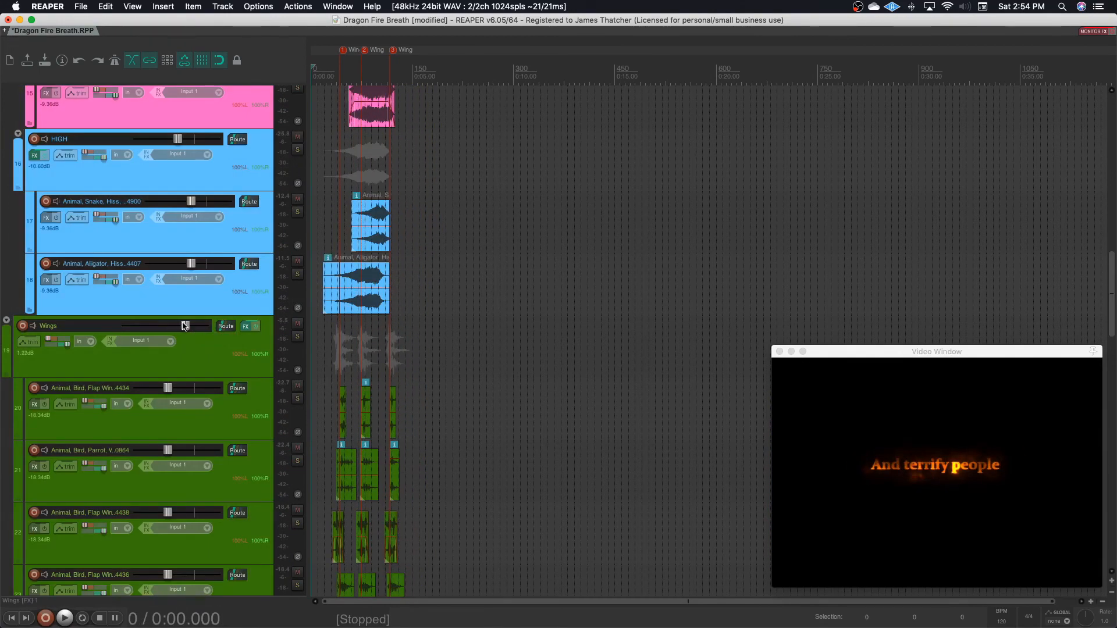
key("super+m")
left_click(1060, 398)
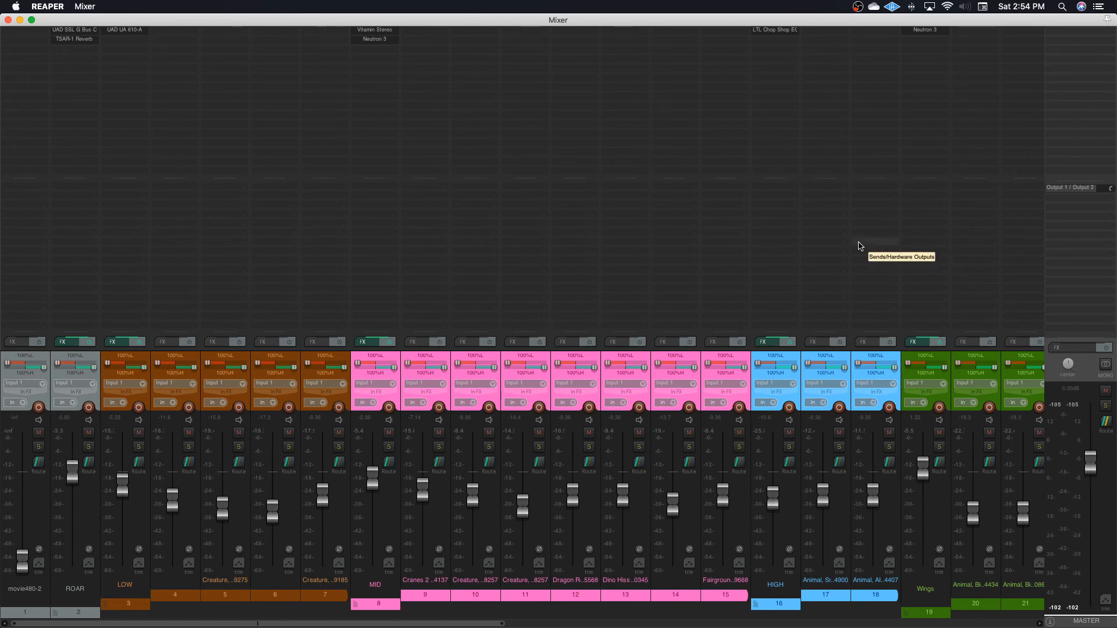
key("space")
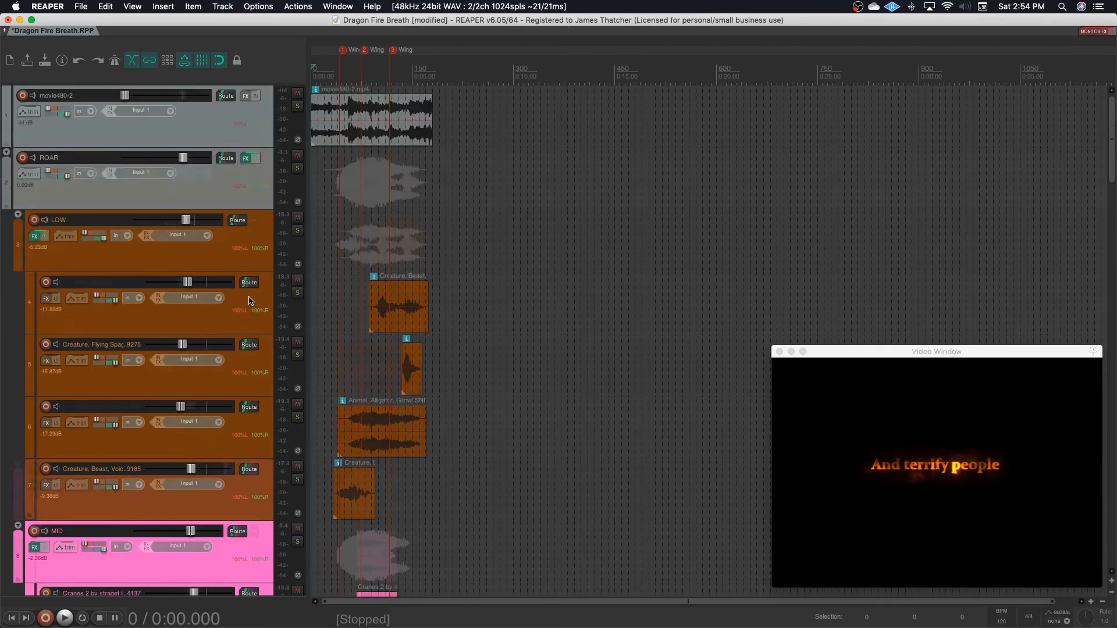
Lower the ROAR folder's volume to -1.70 dB and play the full mix down to the Fire Crackle tracks.
scroll(221, 234, "down", 2)
scroll(221, 235, "up", 2)
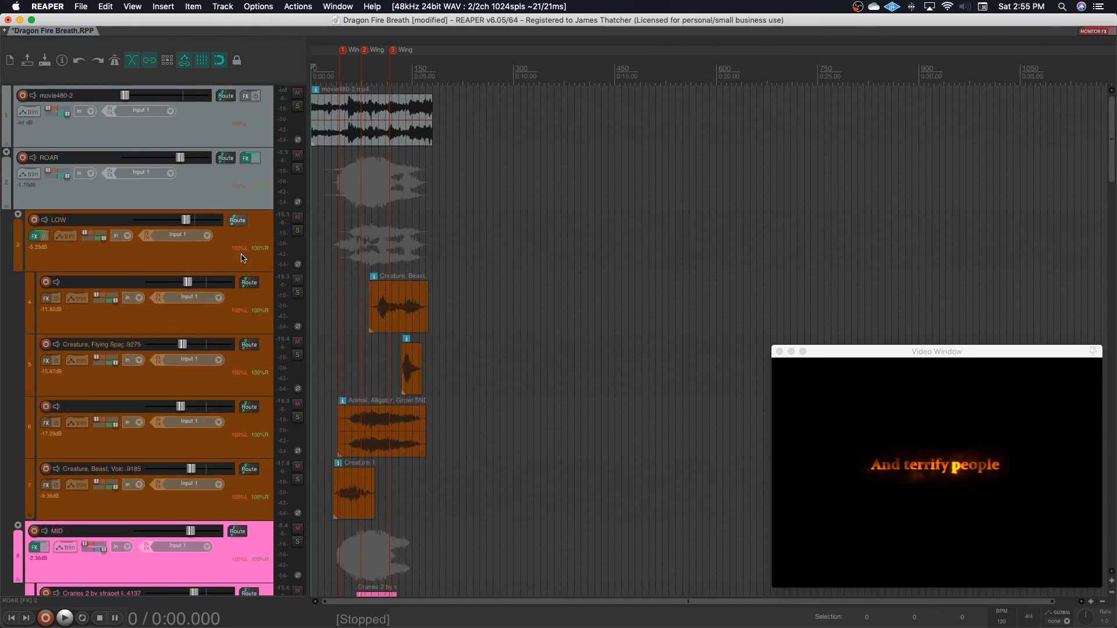
scroll(244, 258, "down", 15)
key("space")
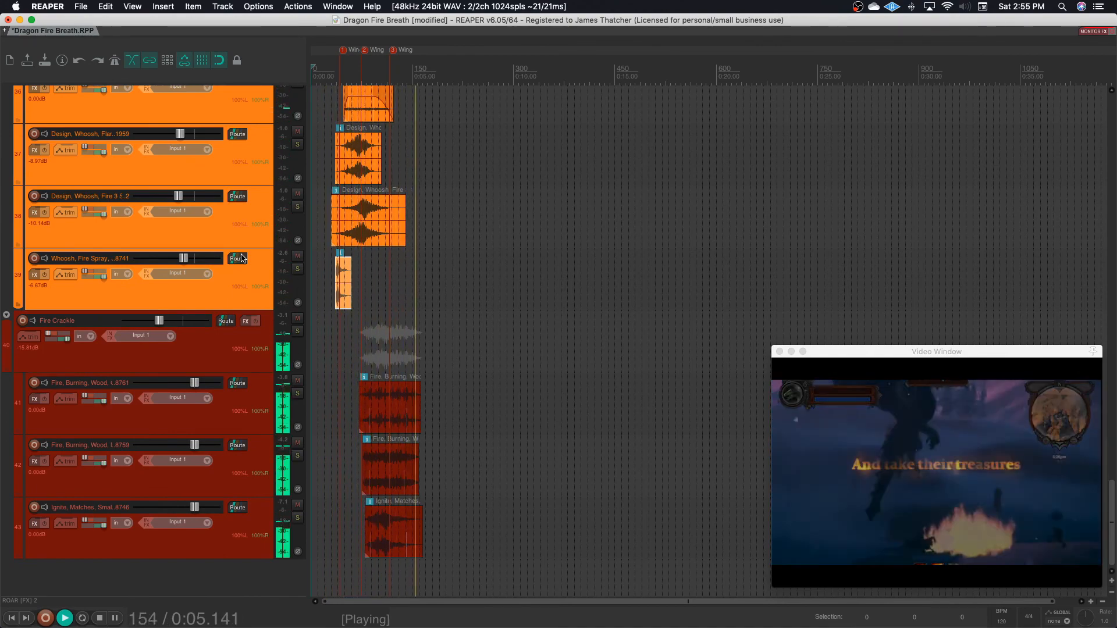
key("space")
scroll(243, 258, "up", 15)
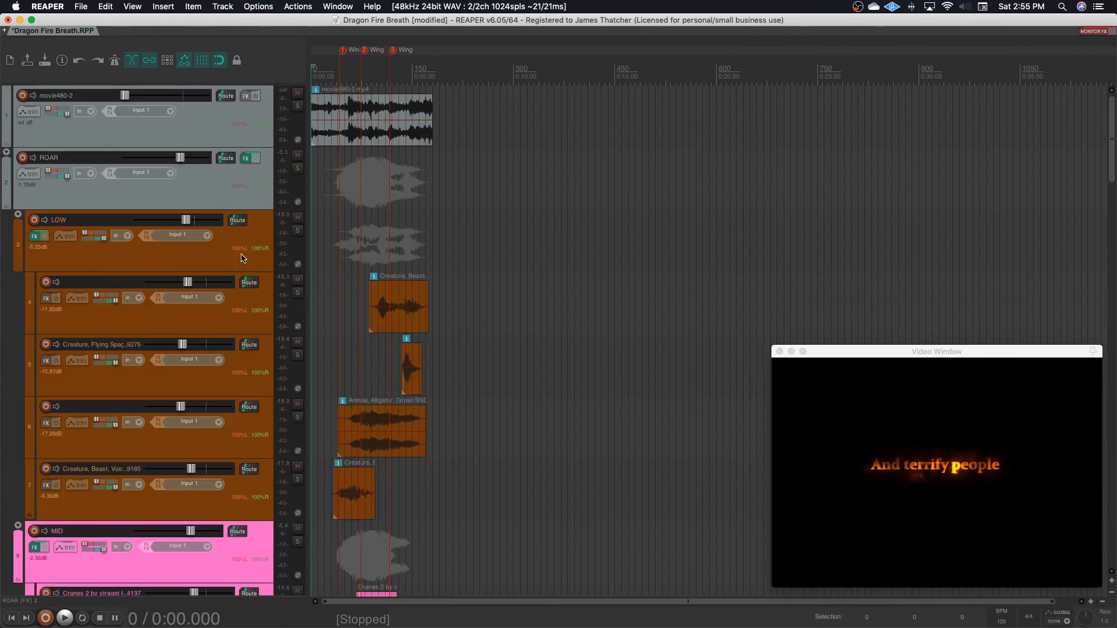